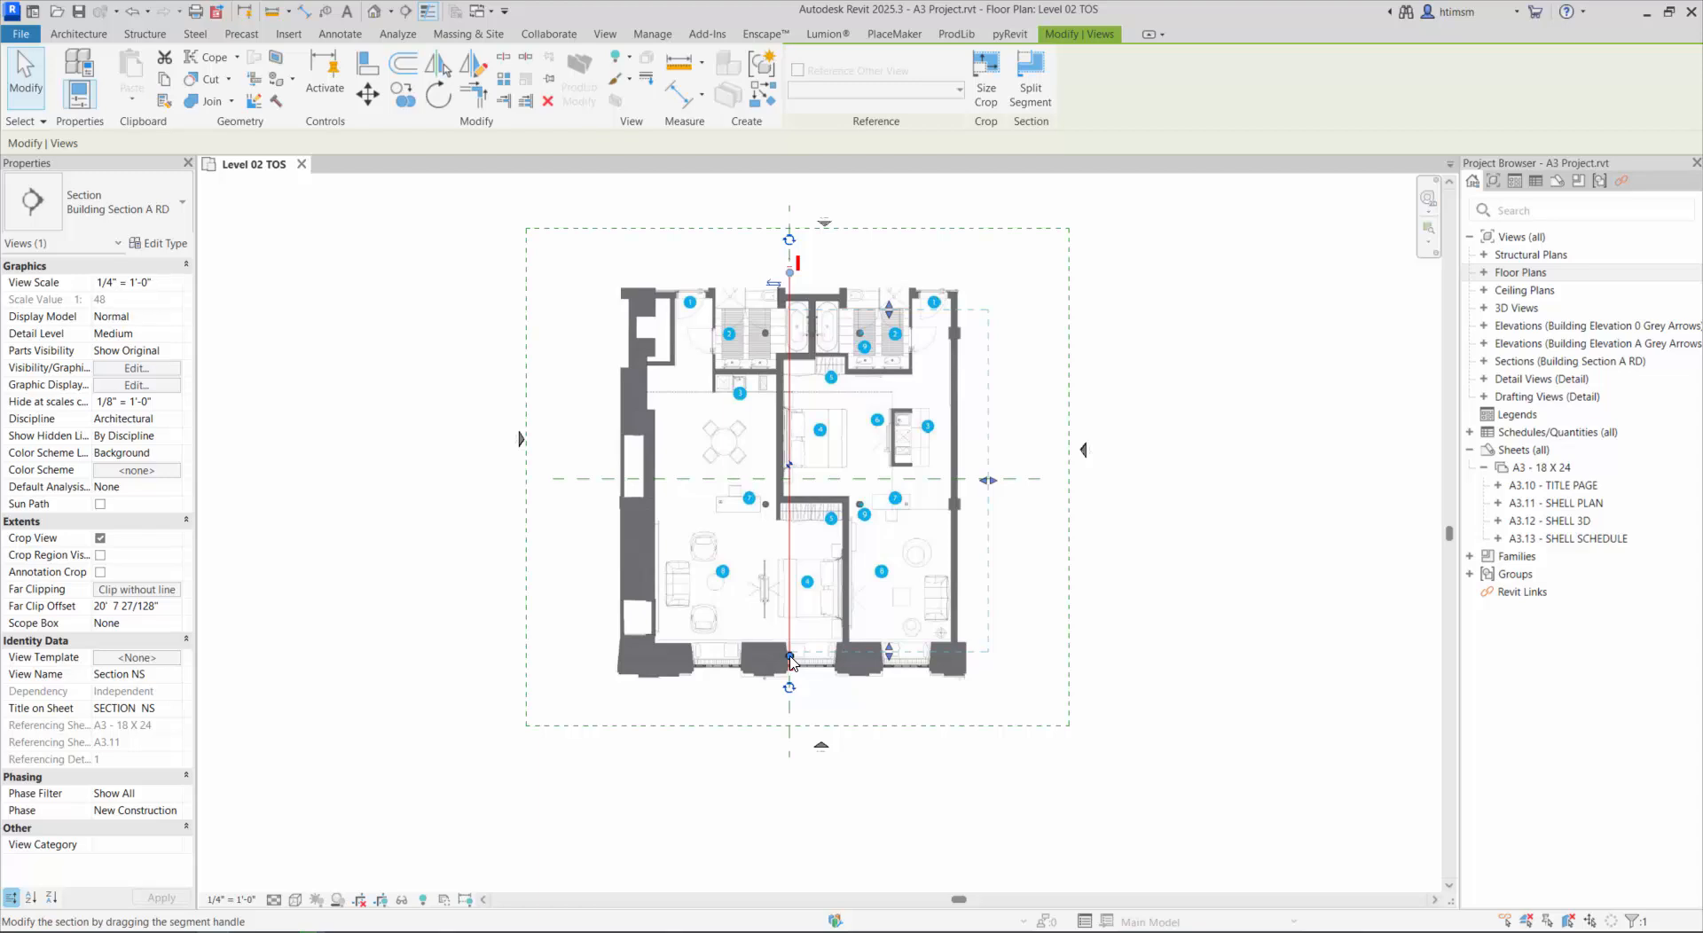
# Step: Extend the lower end of the vertical section line past the floor plan's bottom exterior wall
pyautogui.moveTo(791, 658); pyautogui.dragTo(791, 679)
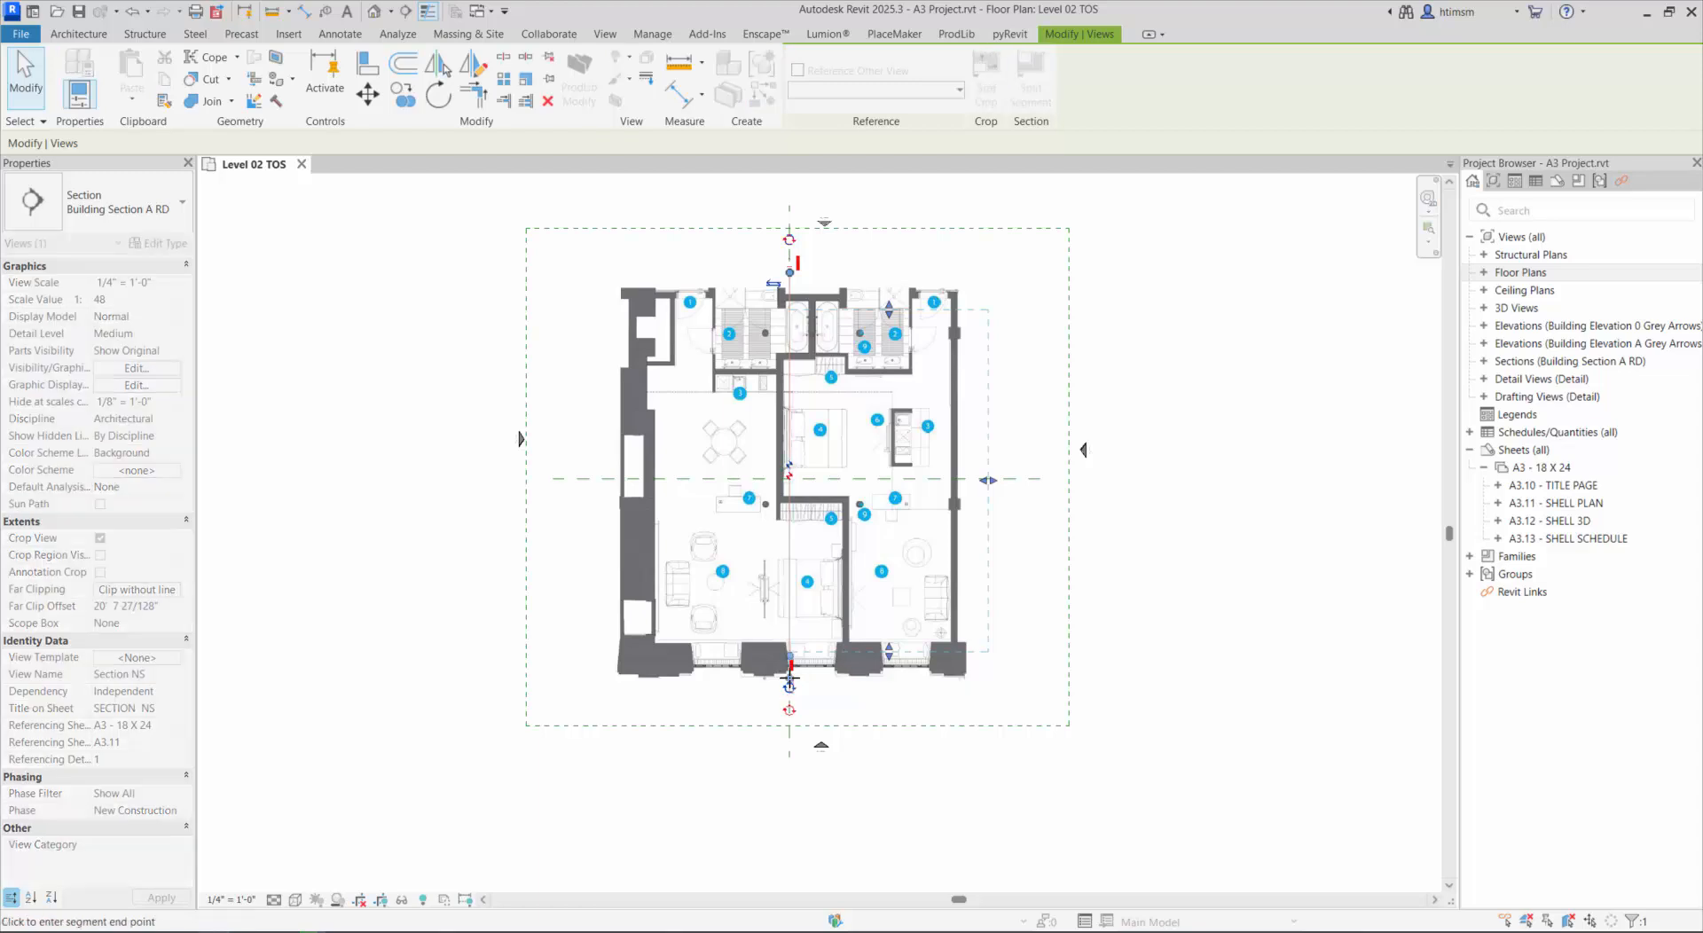
pyautogui.click(1224, 399)
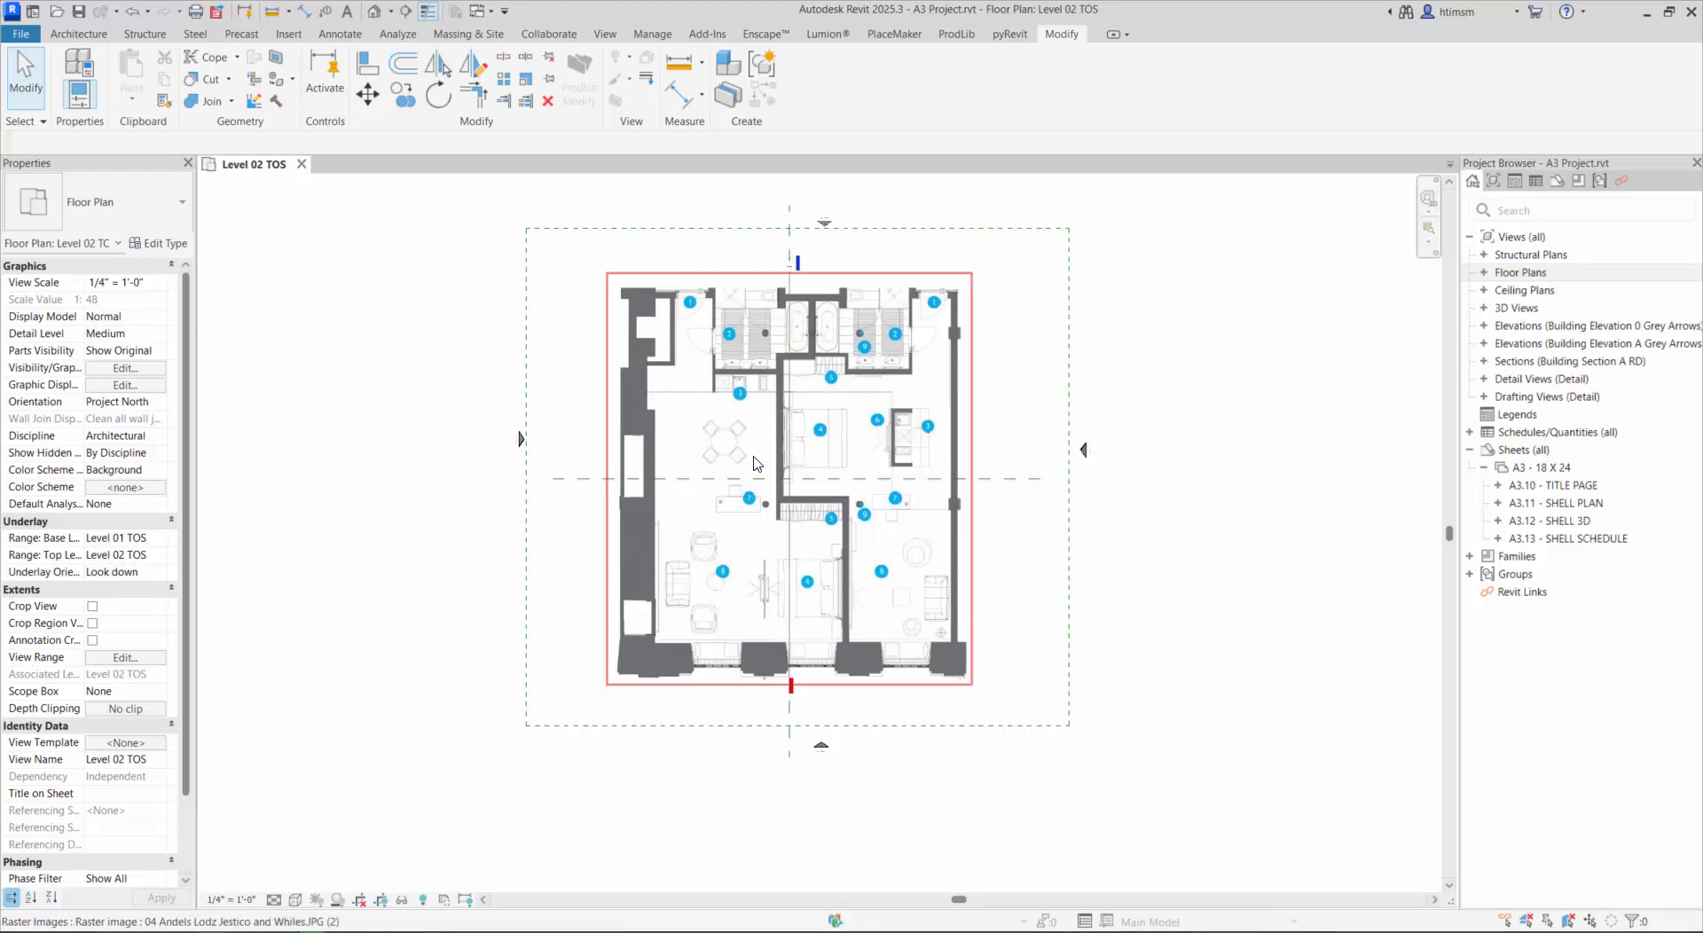
# Step: Unpin the floor plan image, shift it right until the section line runs through the dining table, and pin it again
pyautogui.click(846, 425)
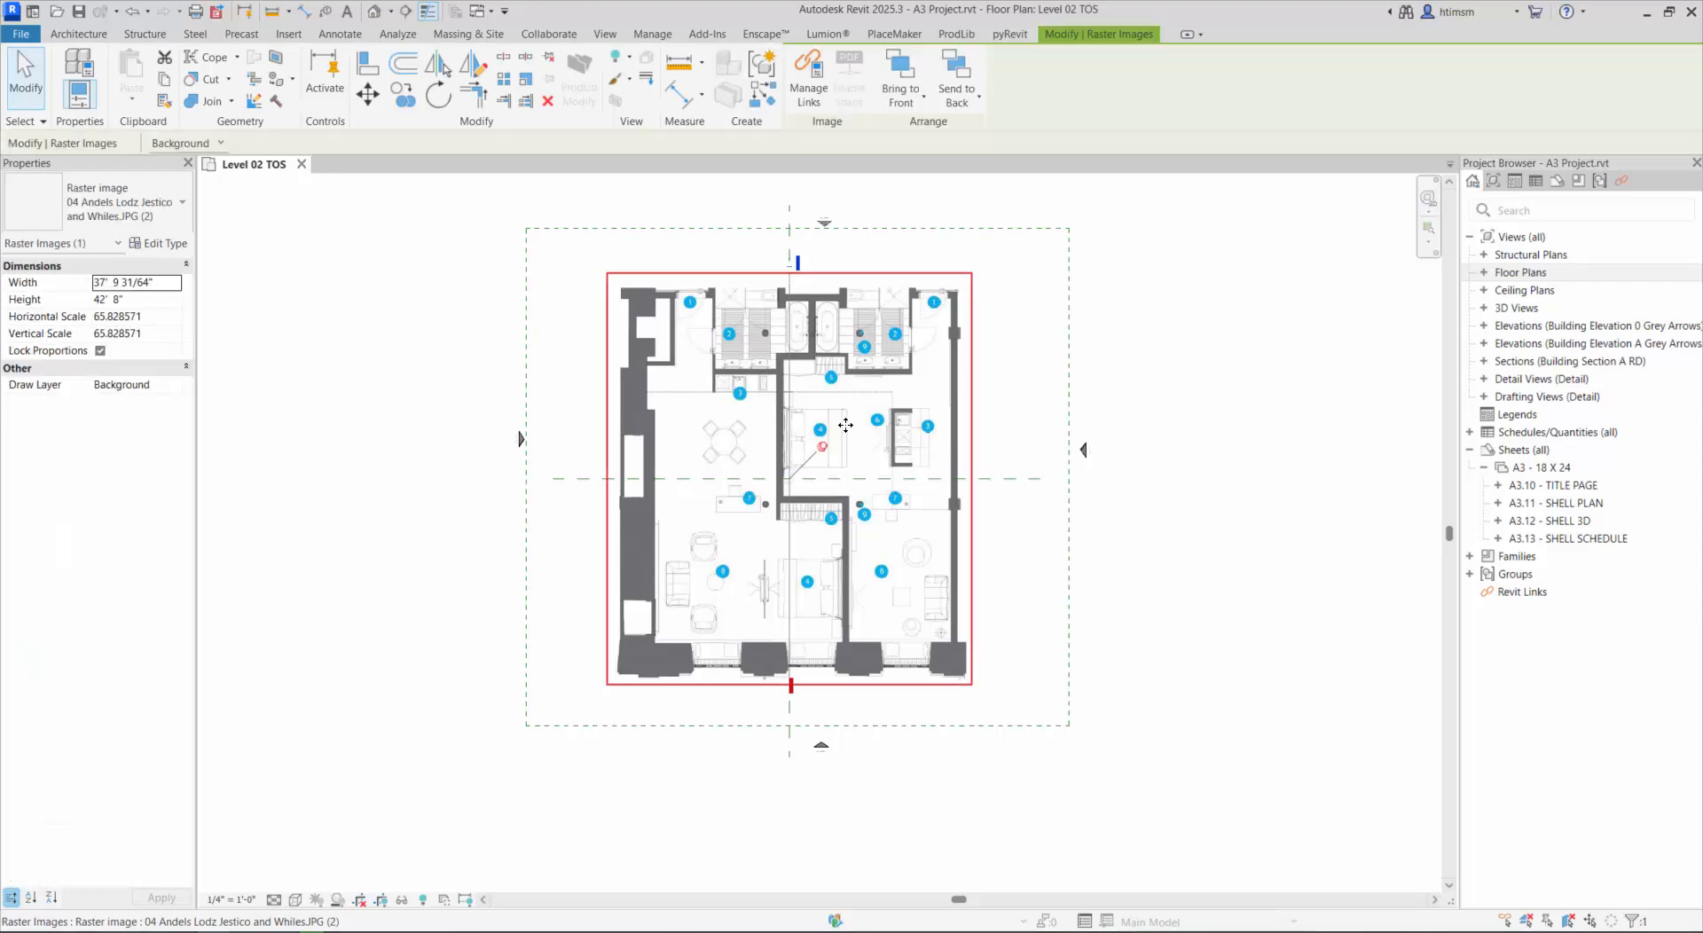
pyautogui.click(823, 448)
pyautogui.press('Right')
pyautogui.press('Right')
pyautogui.press('Right')
pyautogui.press('Right')
pyautogui.press('Right')
pyautogui.press('Right')
pyautogui.press('Right')
pyautogui.press('Right')
pyautogui.press('Right')
pyautogui.press('Right')
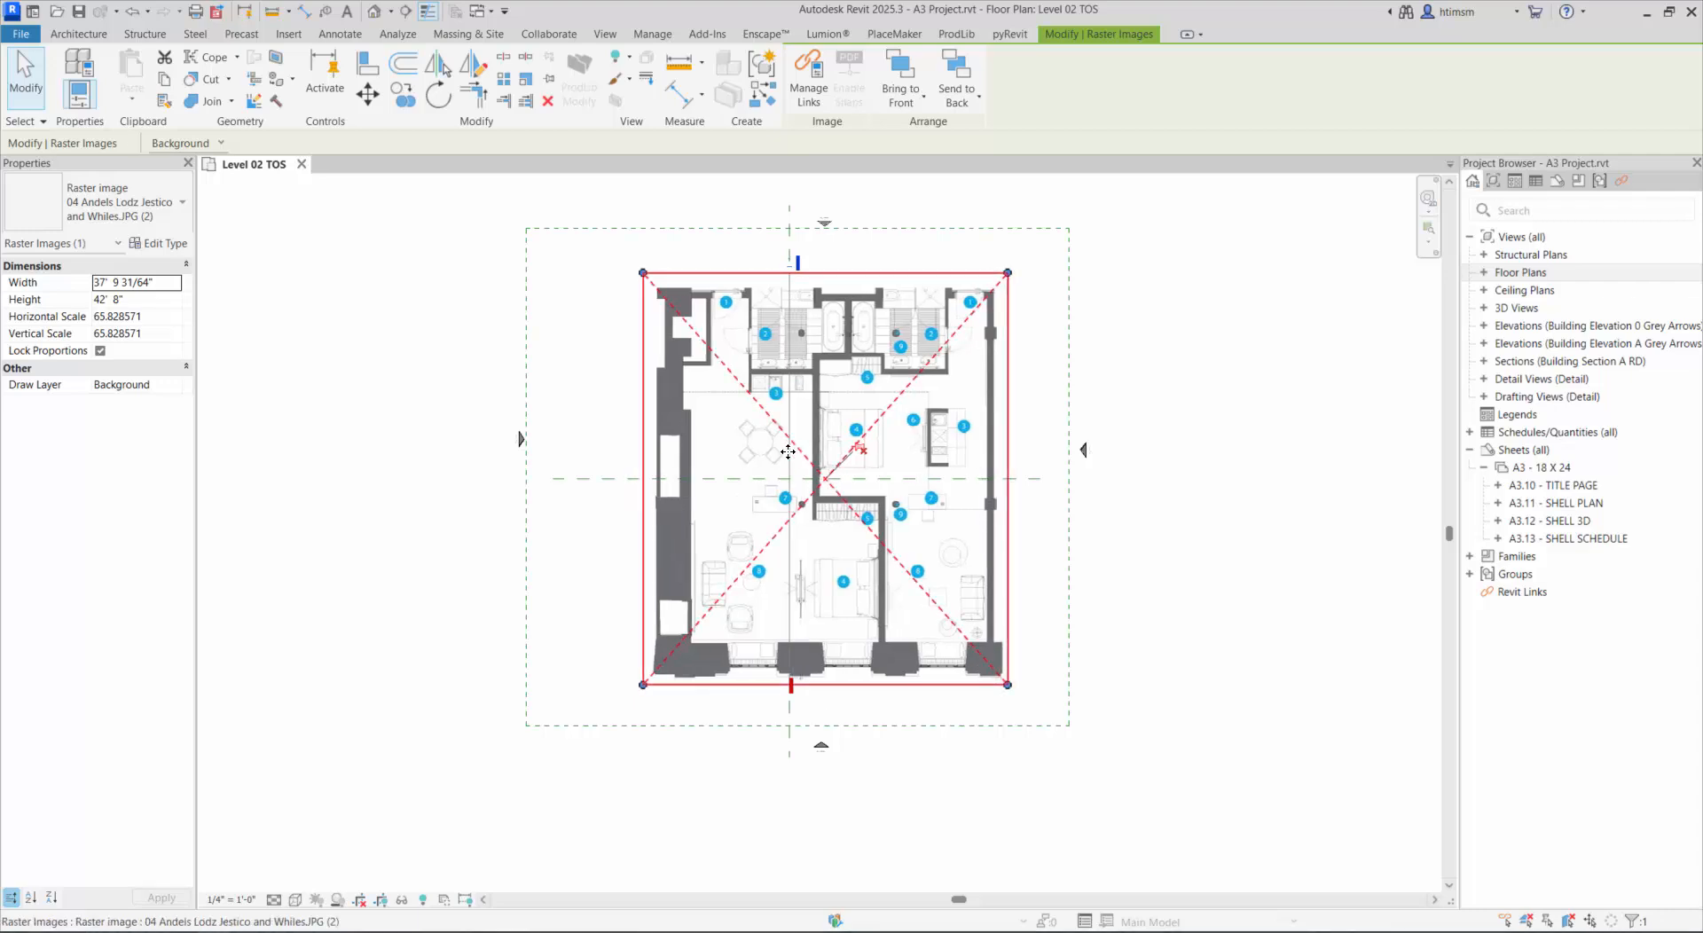
pyautogui.press('Right')
pyautogui.press('Right')
pyautogui.press('Right')
pyautogui.press('Right')
pyautogui.press('Right')
pyautogui.press('Right')
pyautogui.press('Right')
pyautogui.press('Right')
pyautogui.press('Right')
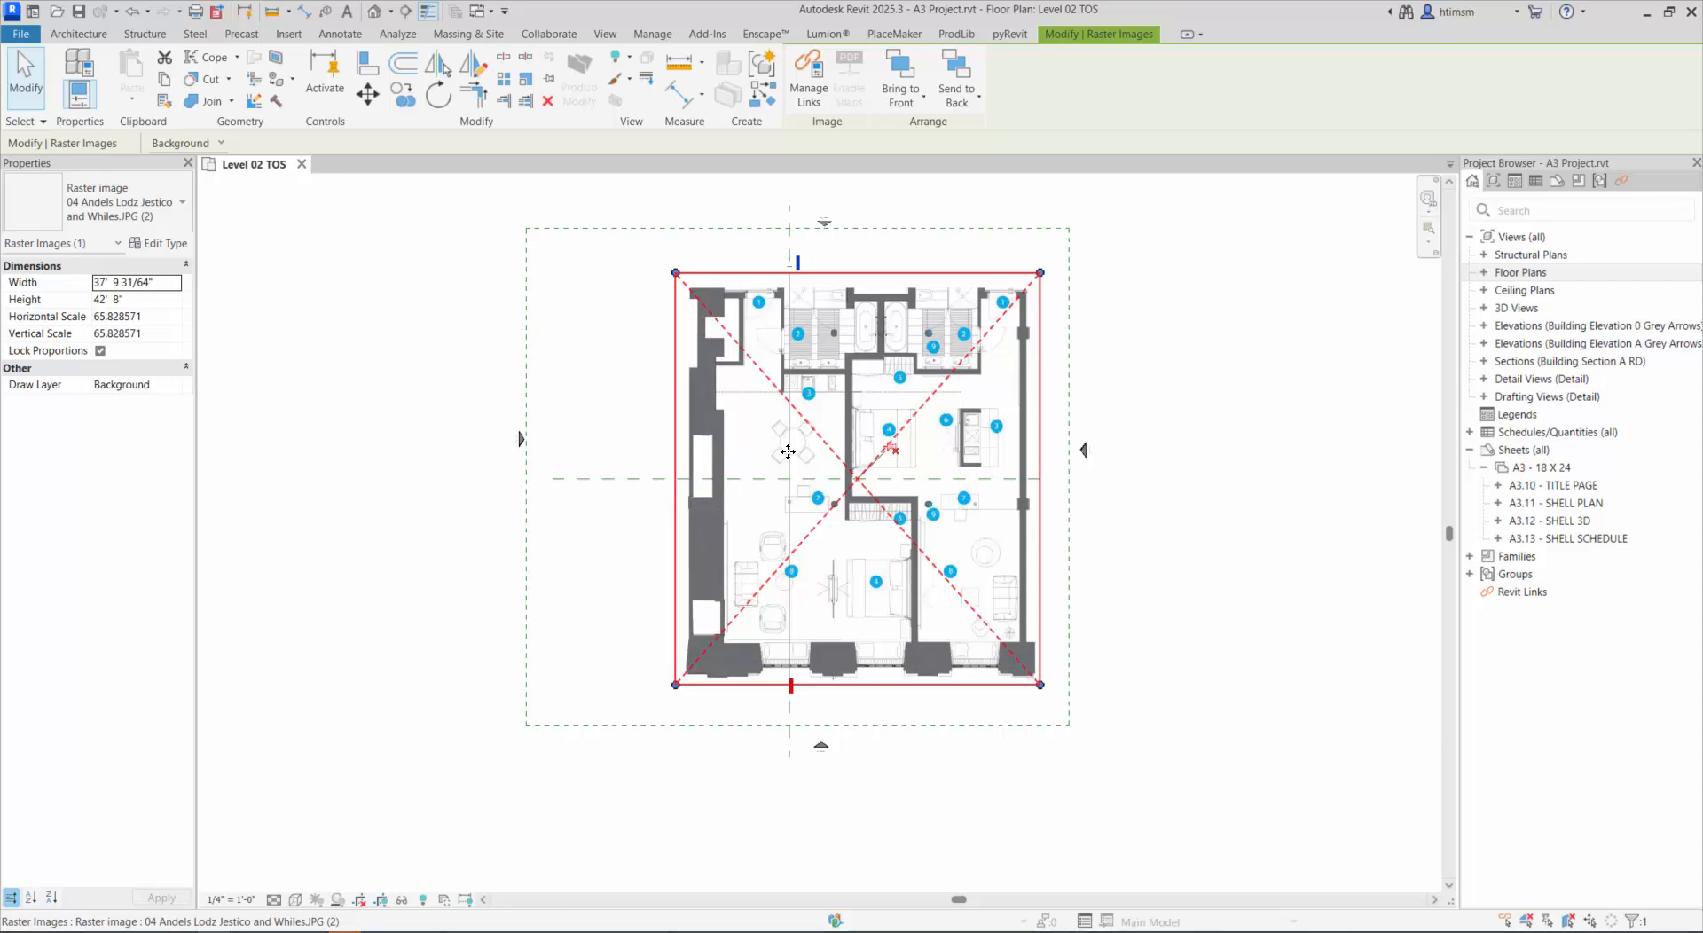
pyautogui.press('Left')
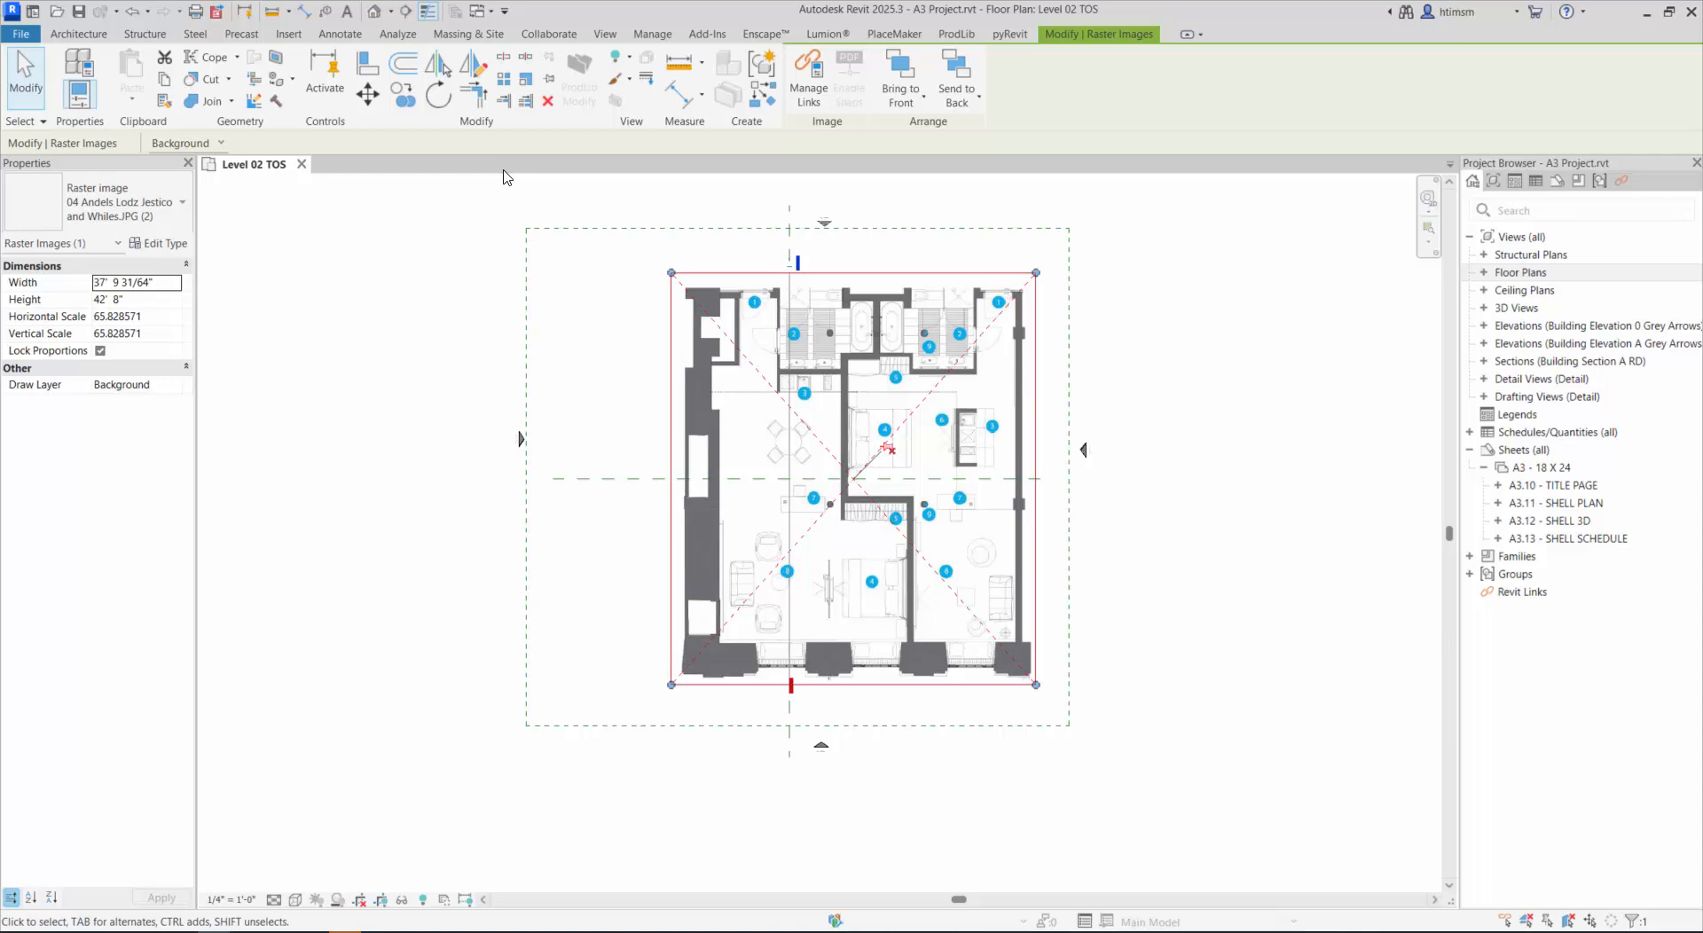
pyautogui.click(548, 79)
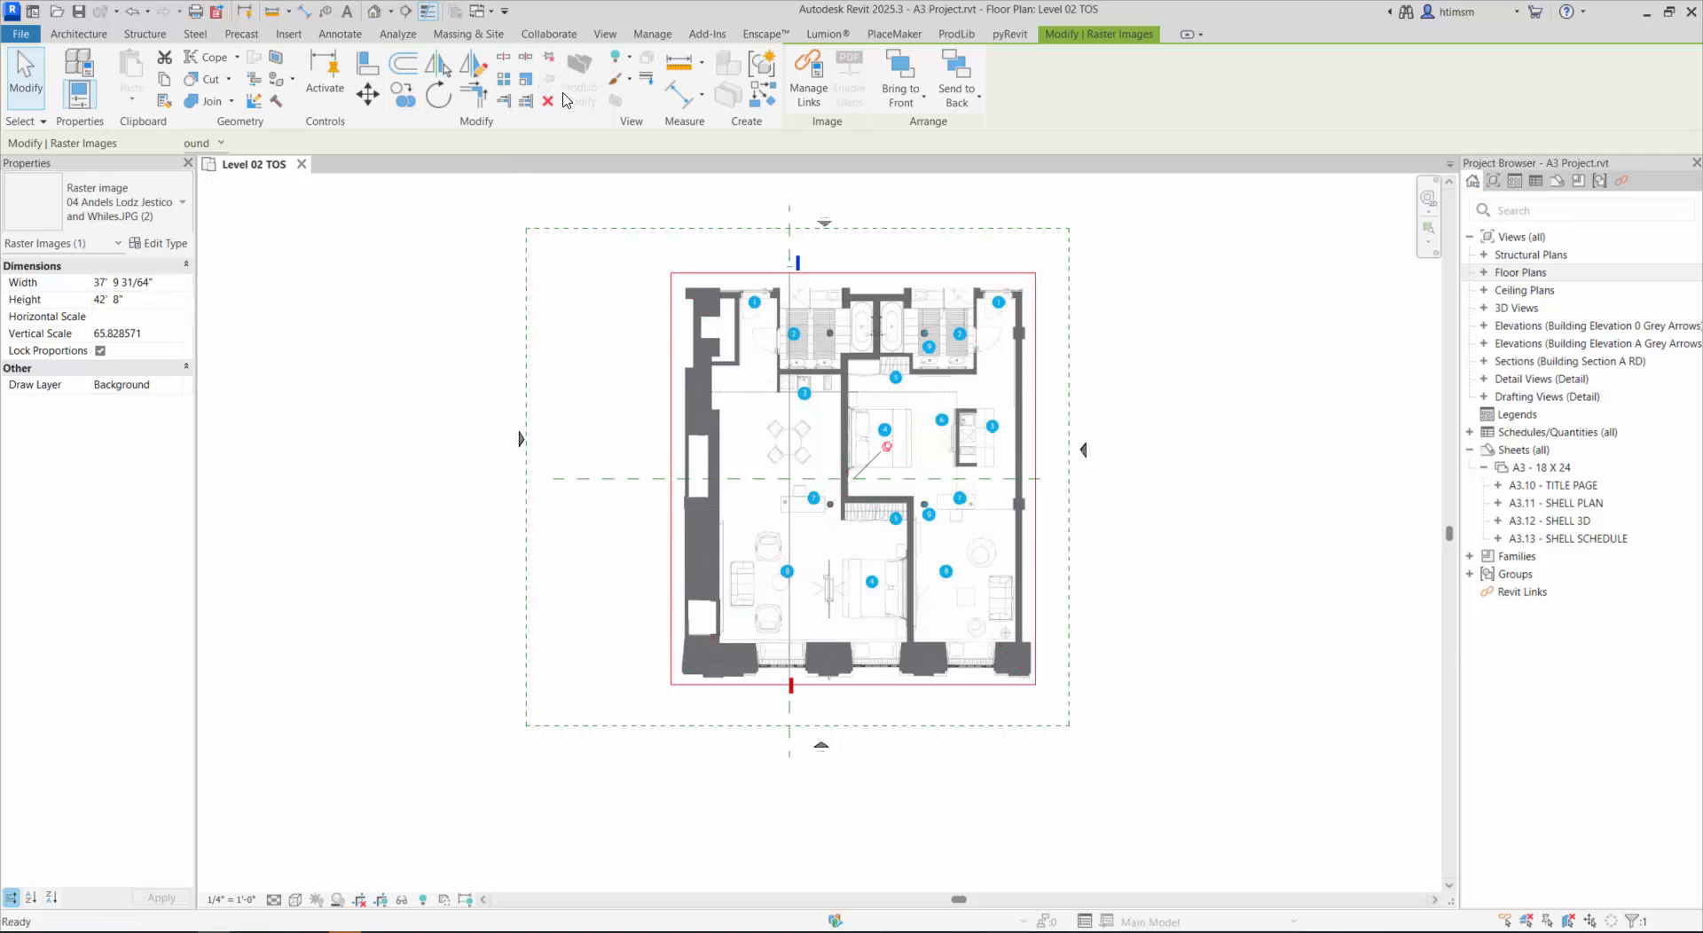
pyautogui.click(1168, 449)
# Step: Draw a vertical grid line along the inner face of the thick left wall and name it 1
pyautogui.scroll(2, 755, 397)
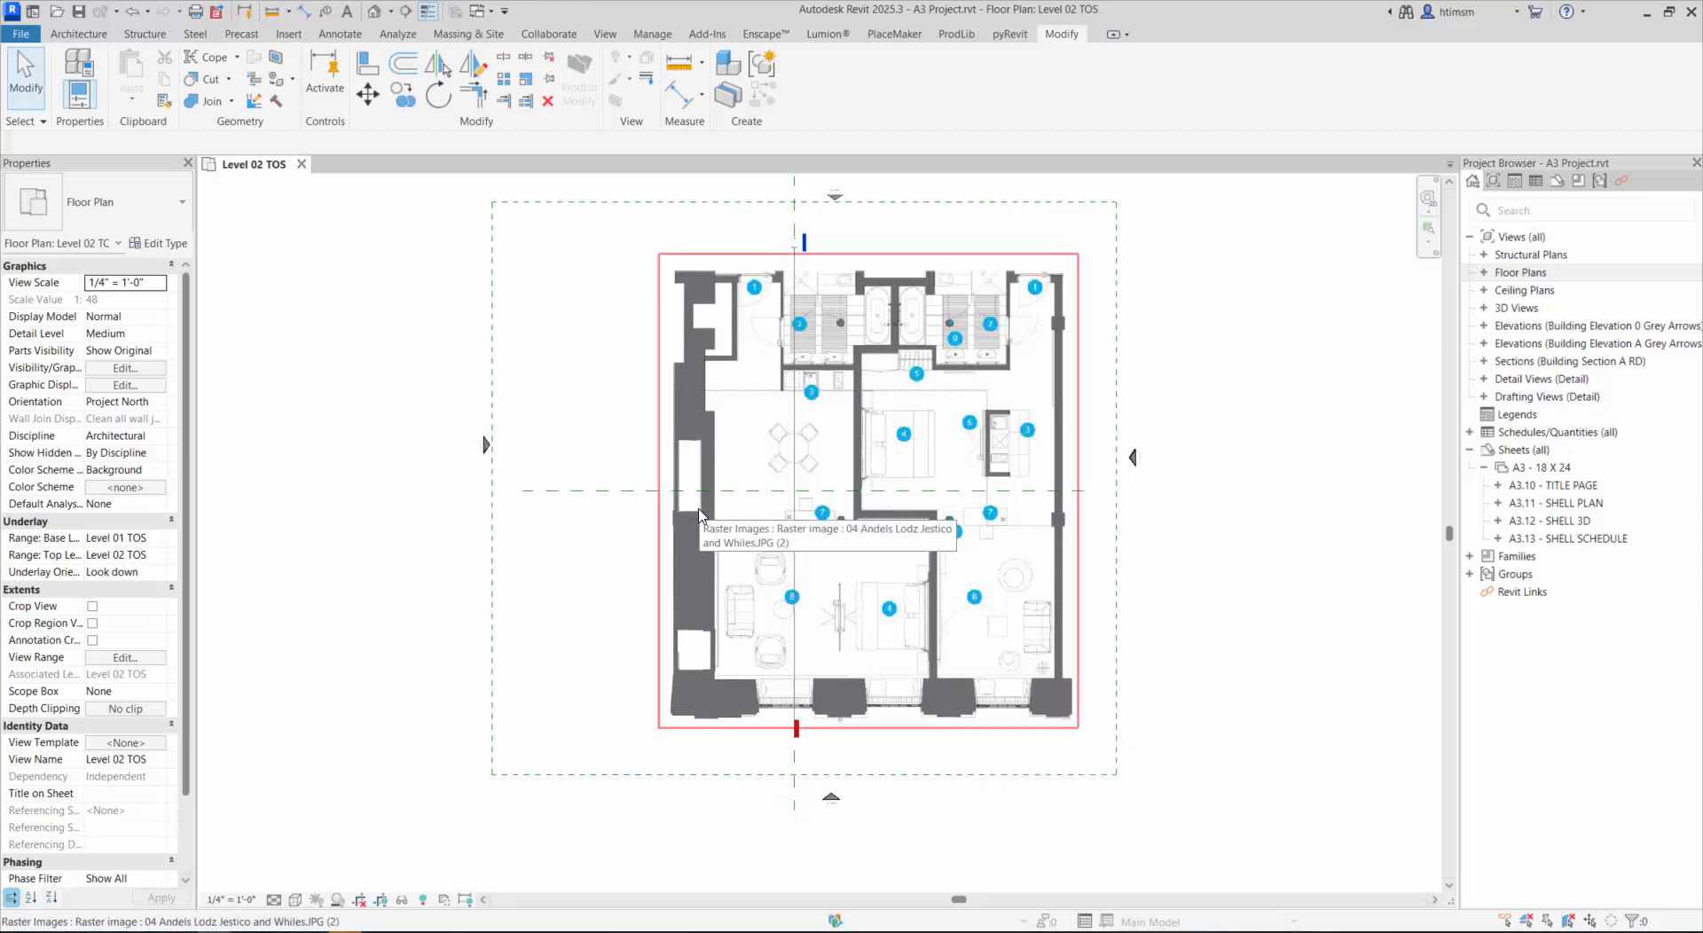
pyautogui.click(74, 35)
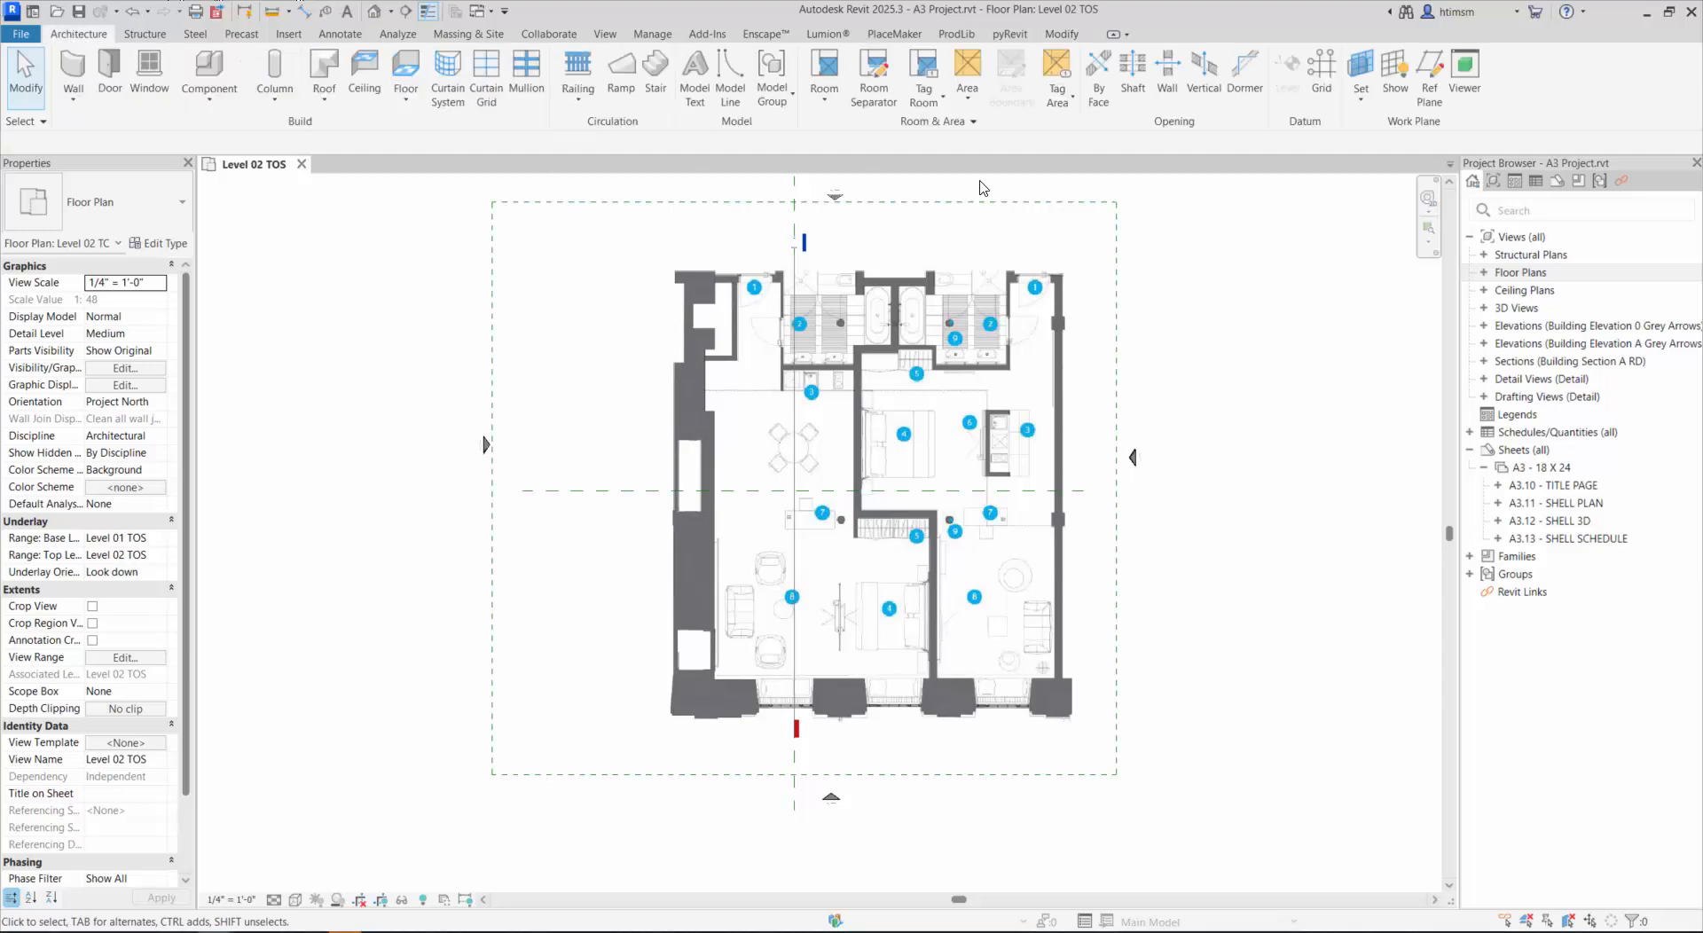
pyautogui.click(1323, 69)
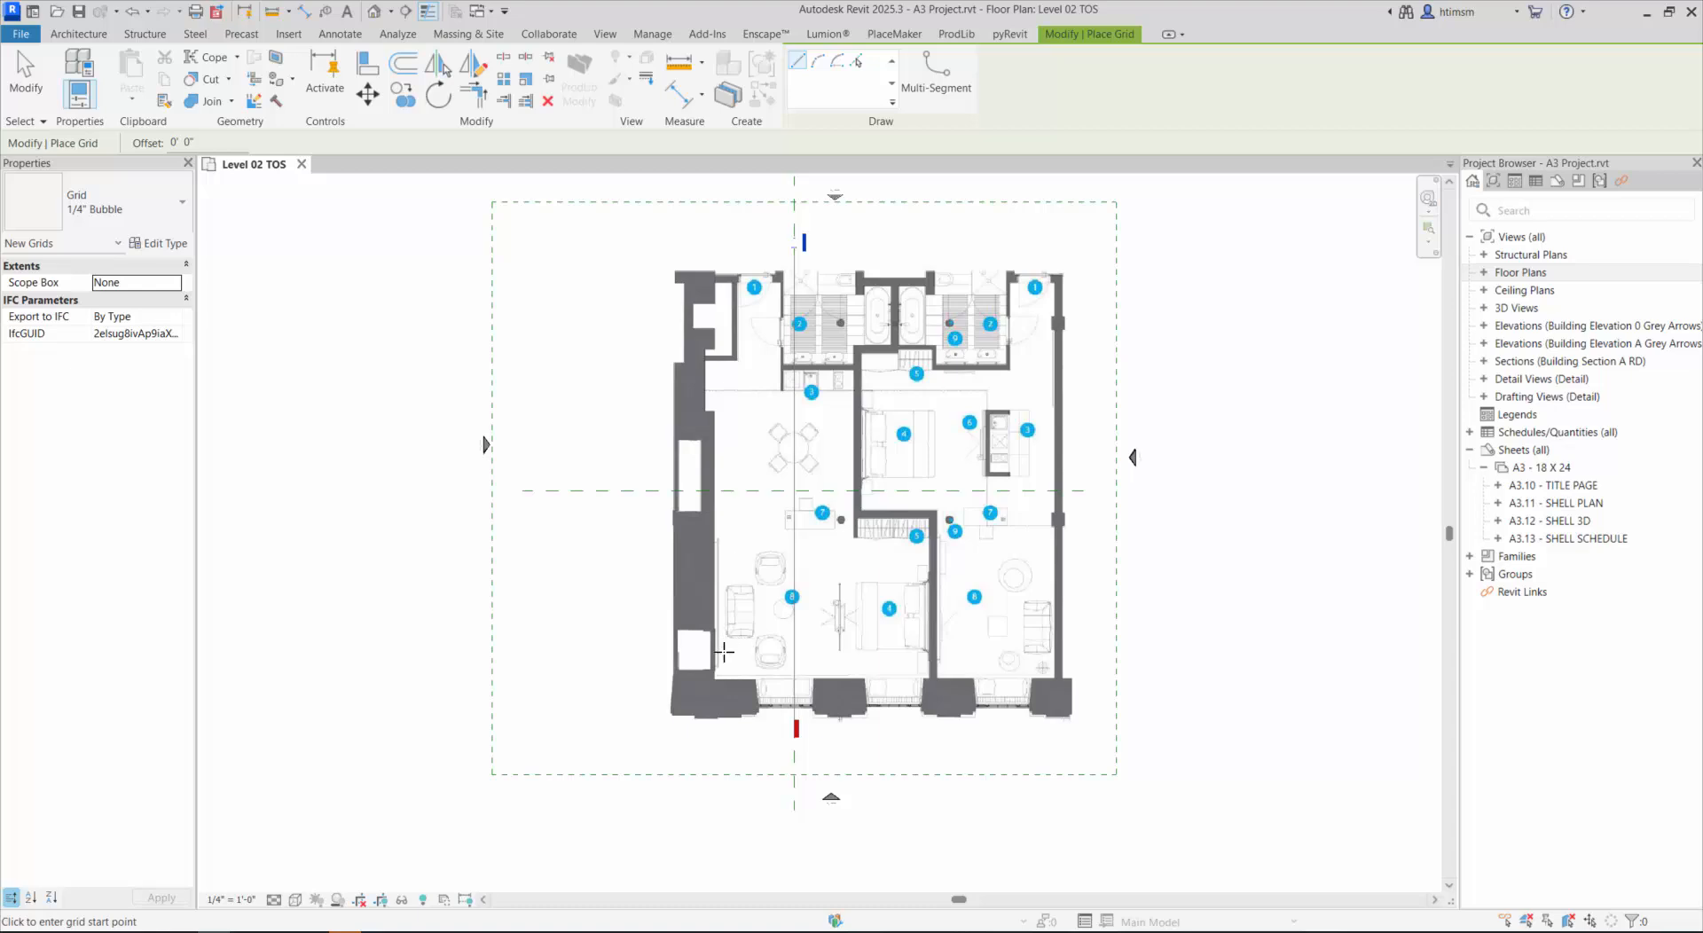
pyautogui.click(715, 746)
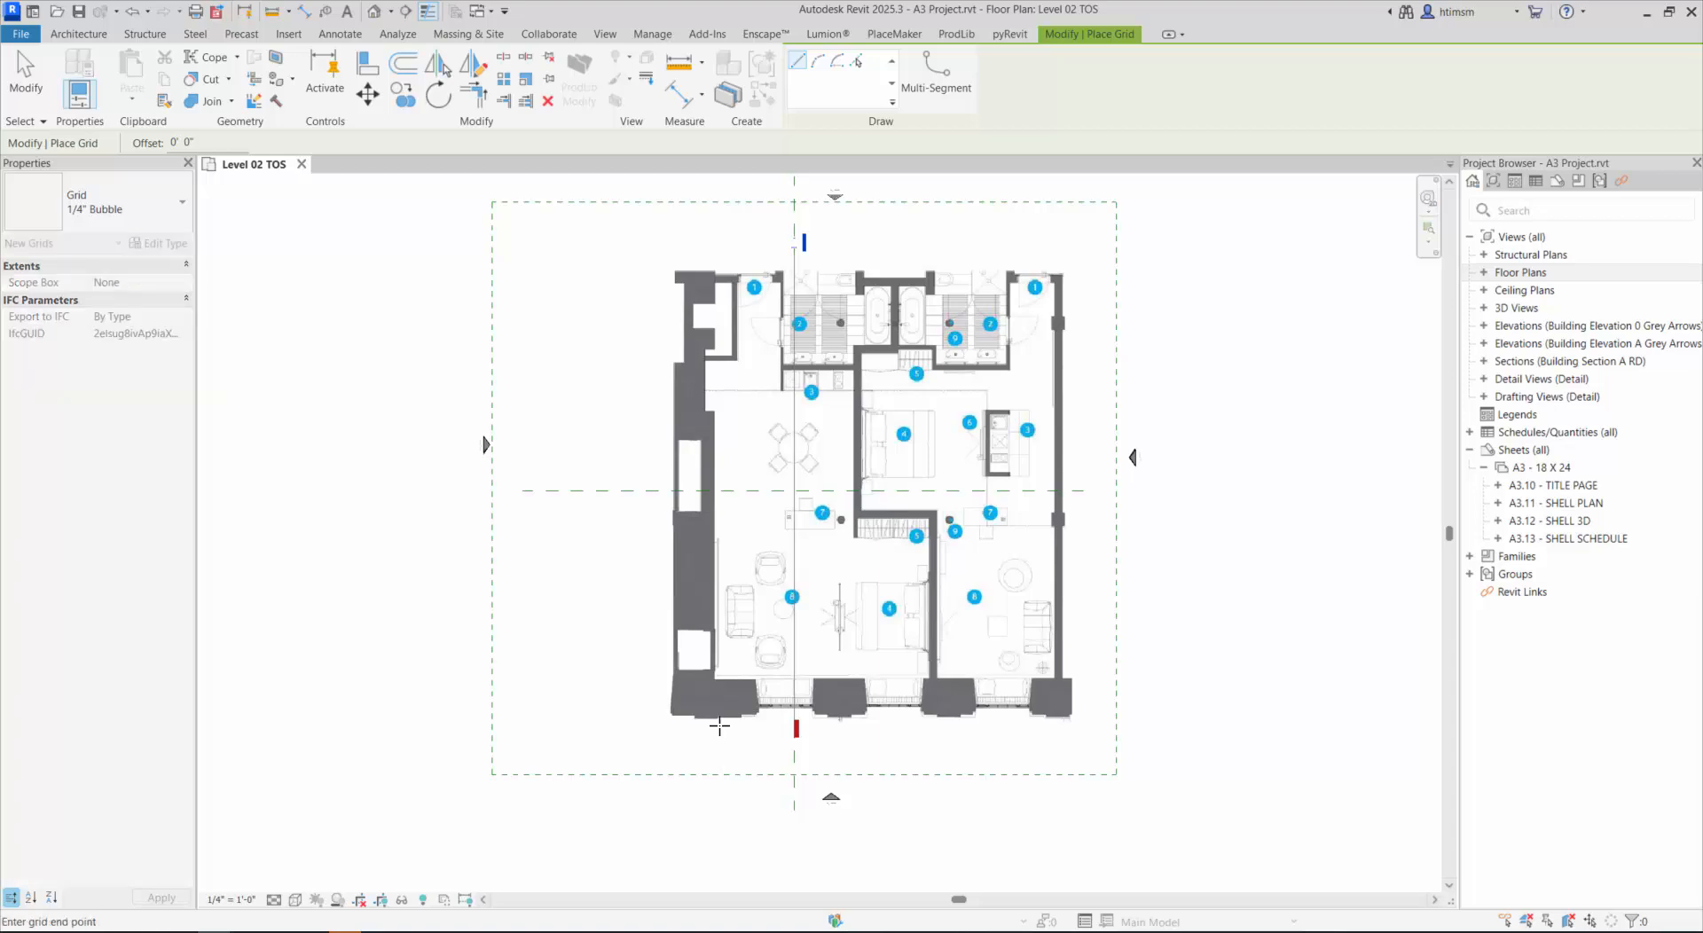
pyautogui.click(715, 222)
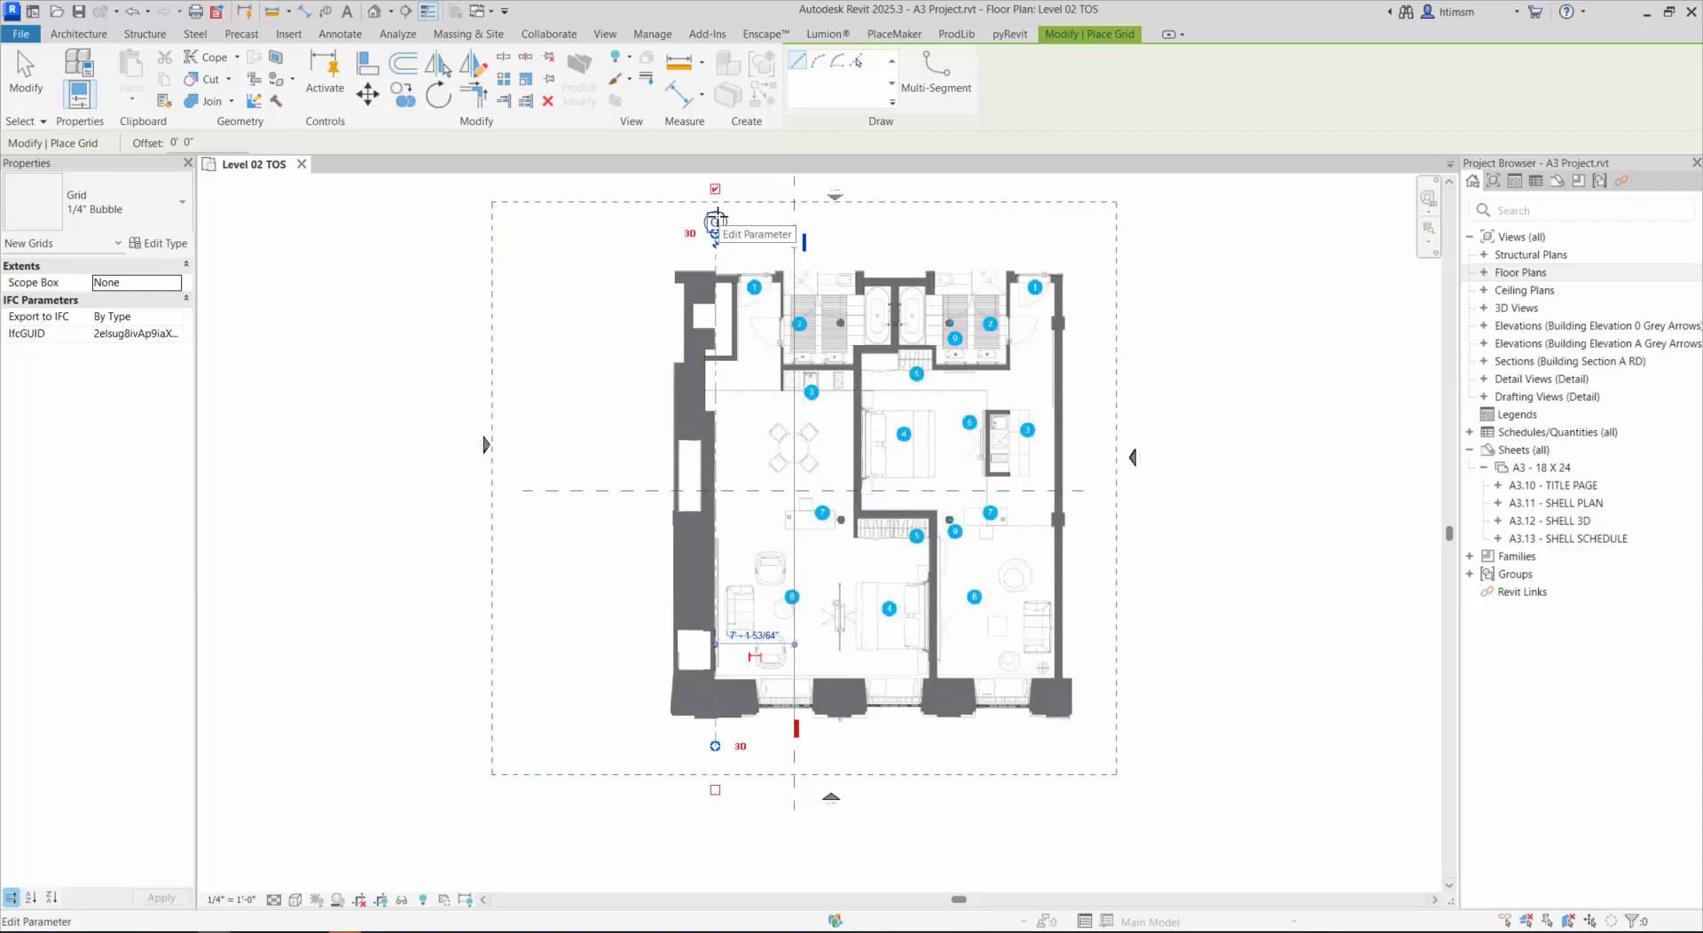
pyautogui.click(716, 222)
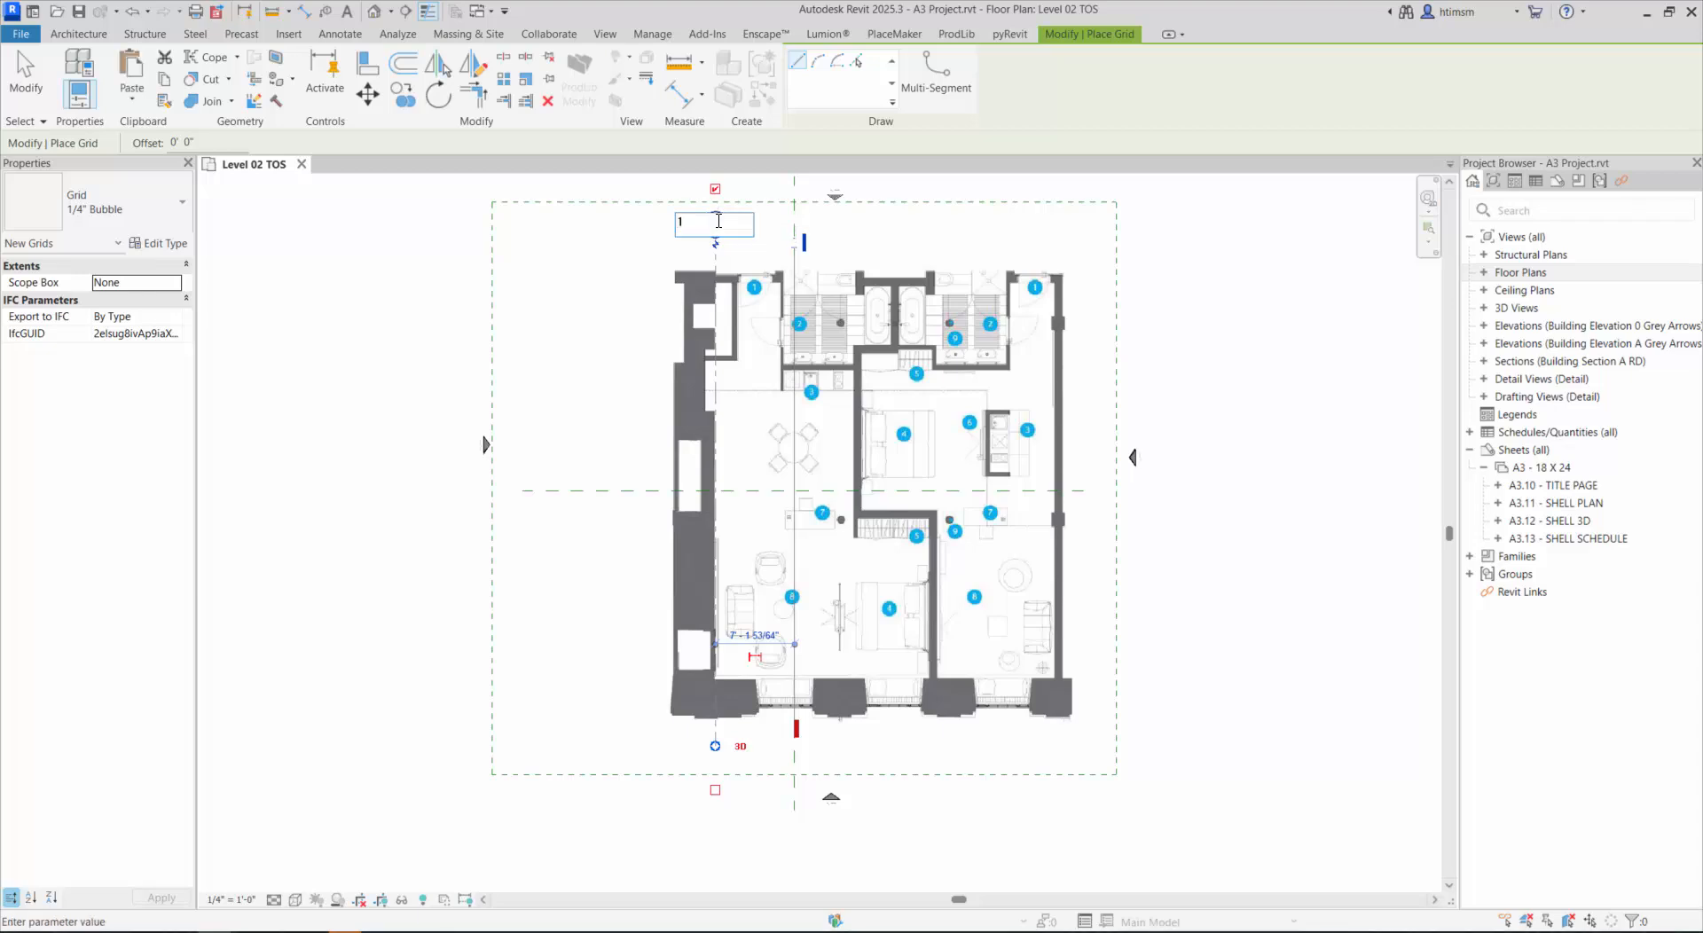
pyautogui.write('1')
pyautogui.press('Return')
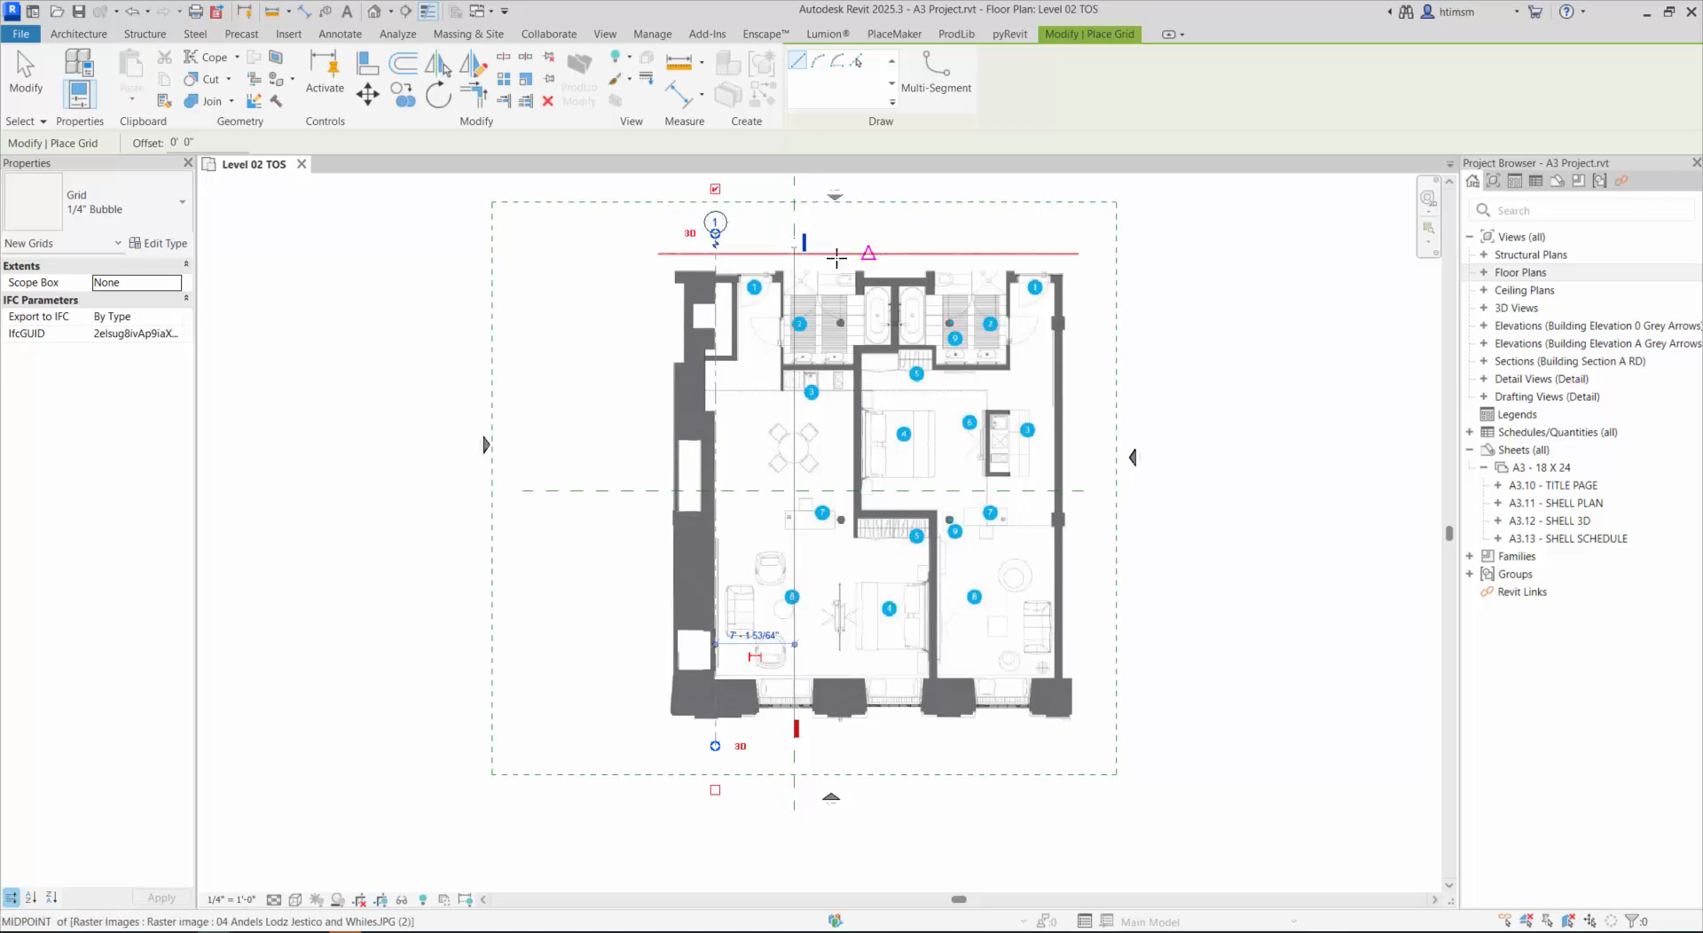
# Step: Fine-tune grid 1 so it lines up with the inner face of the thick left wall
pyautogui.scroll(1, 713, 461)
pyautogui.scroll(3, 712, 462)
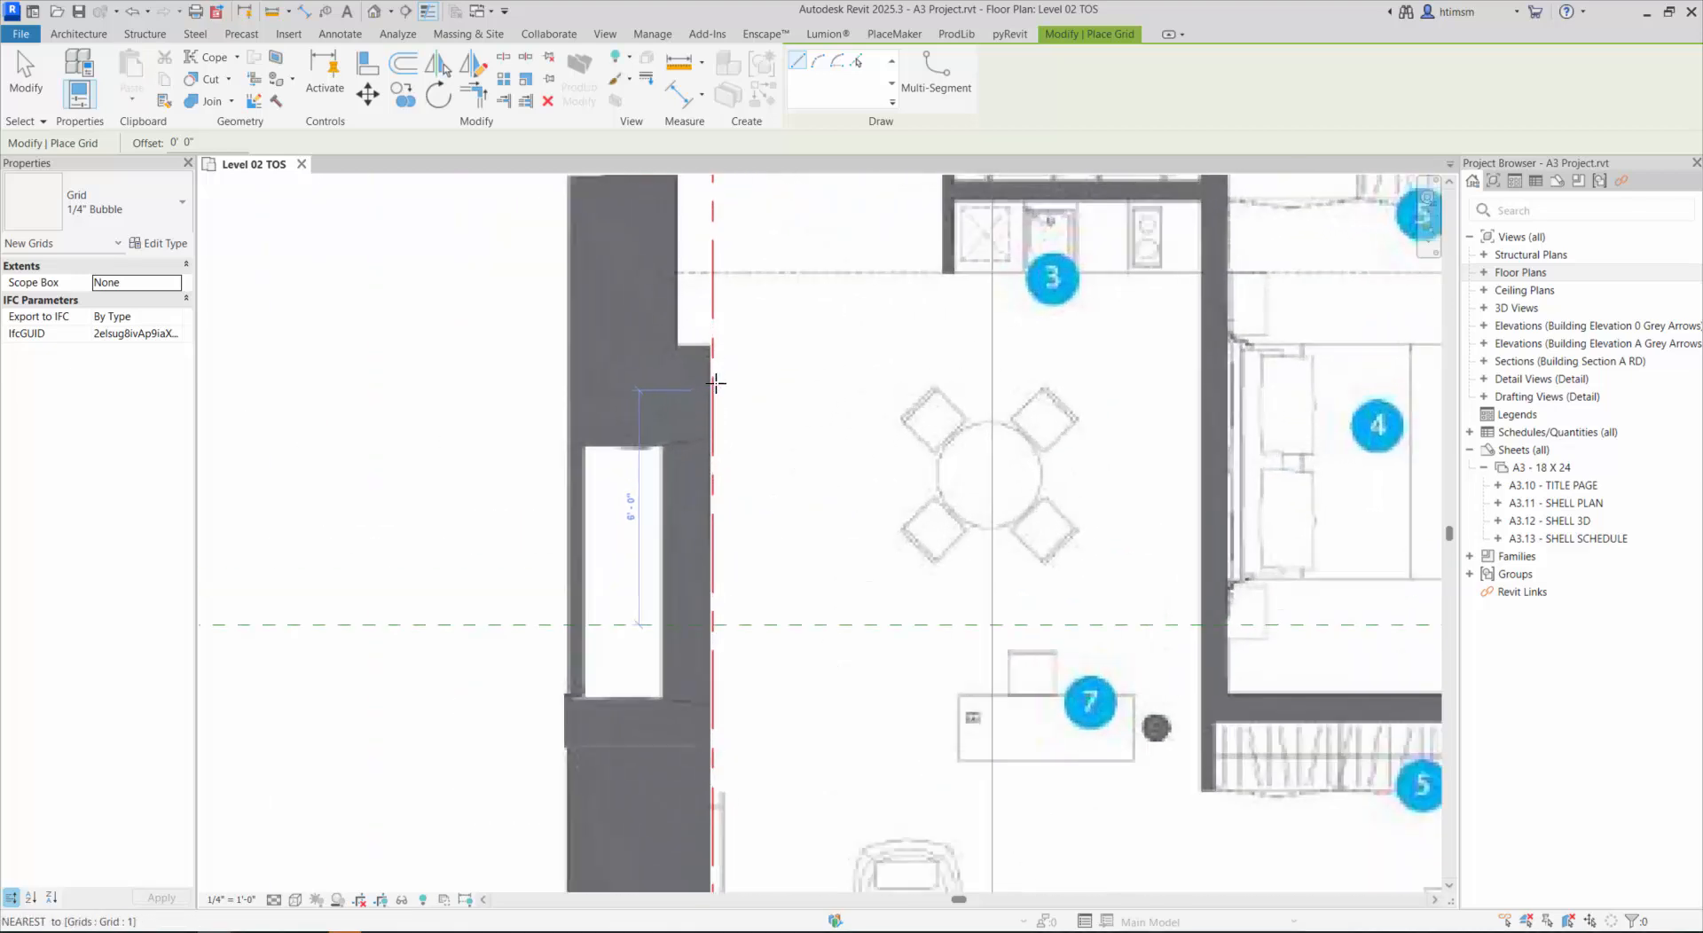
pyautogui.press('Escape')
pyautogui.press('Escape')
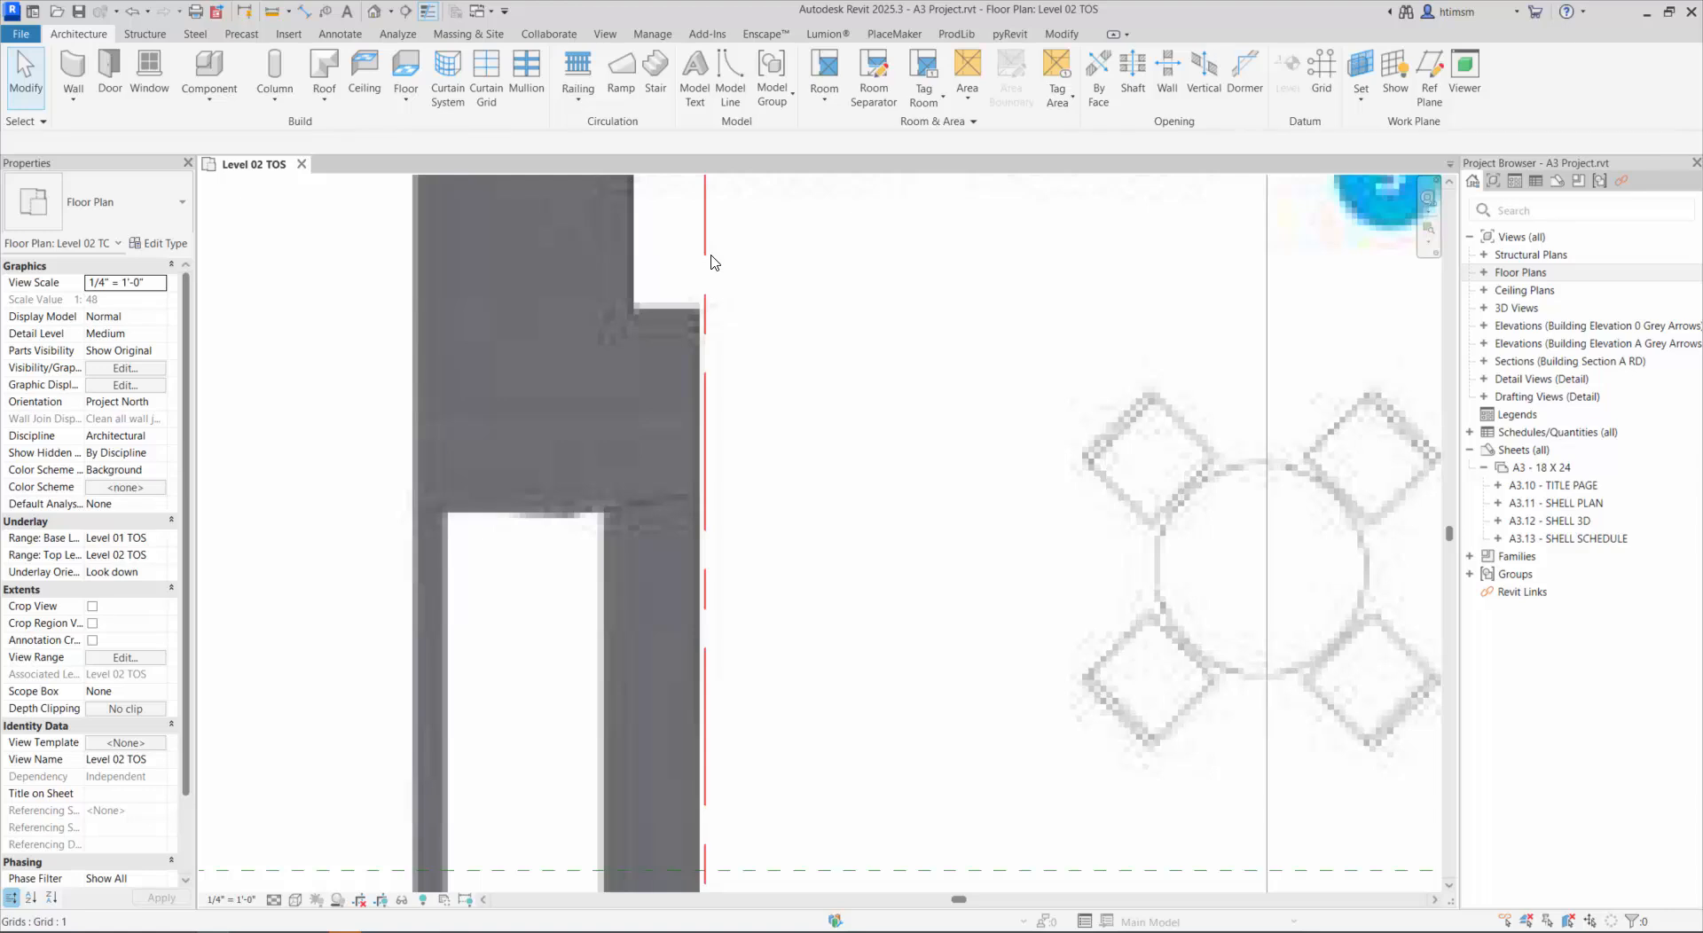
pyautogui.click(709, 263)
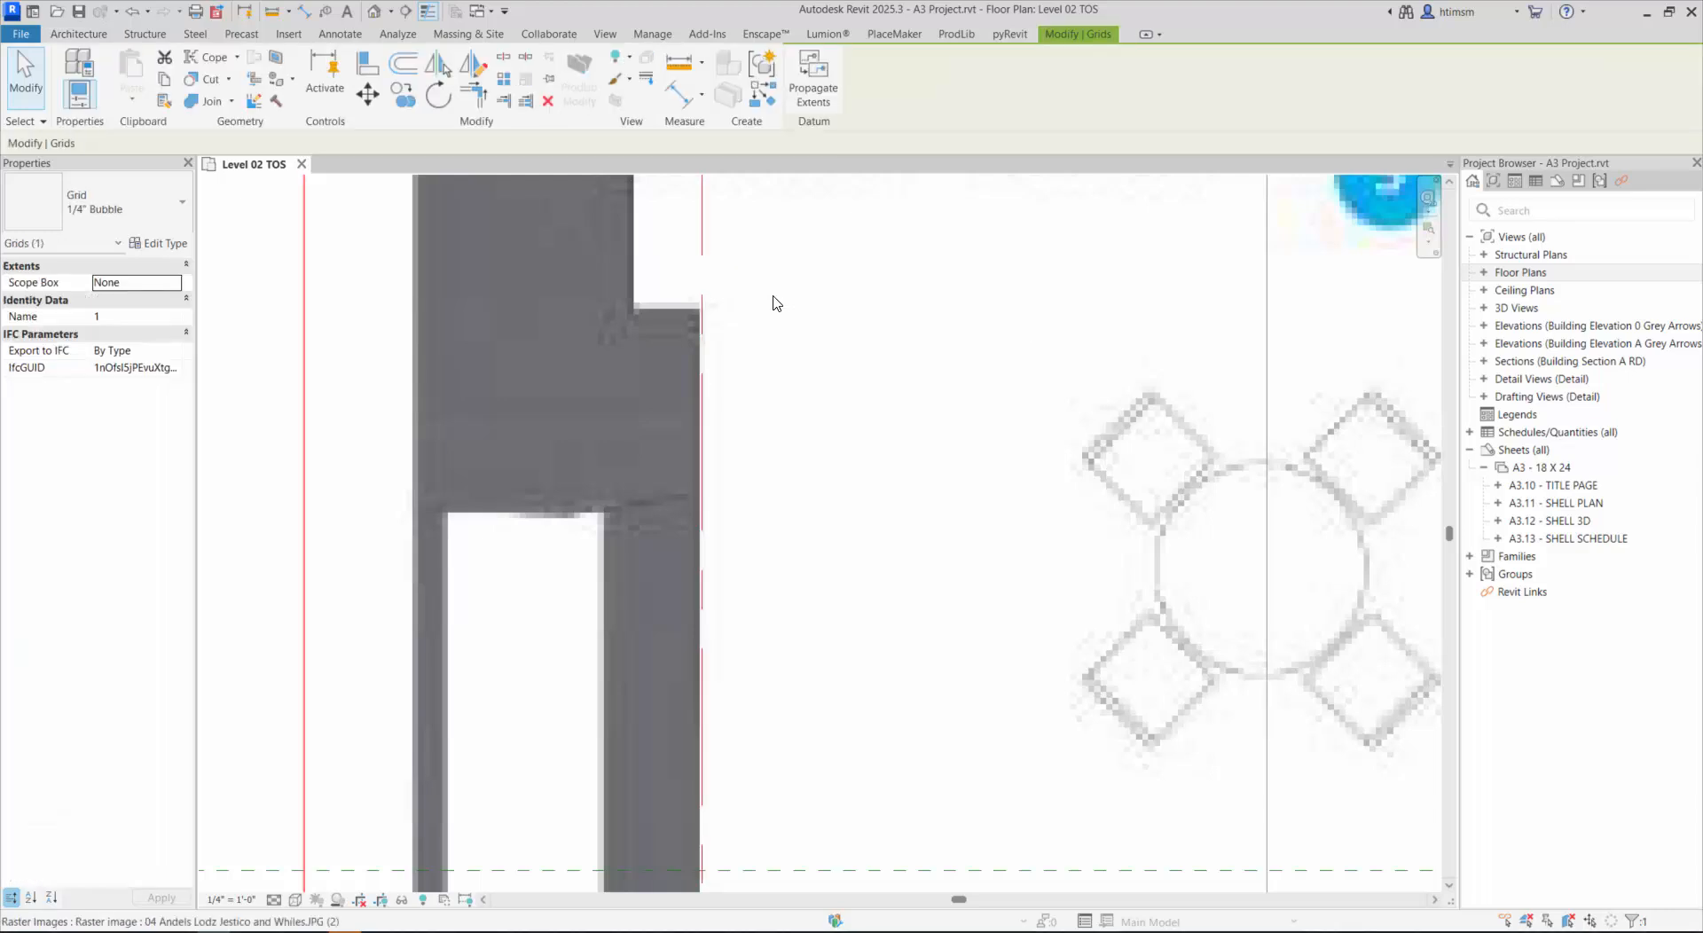
pyautogui.scroll(-4, 654, 471)
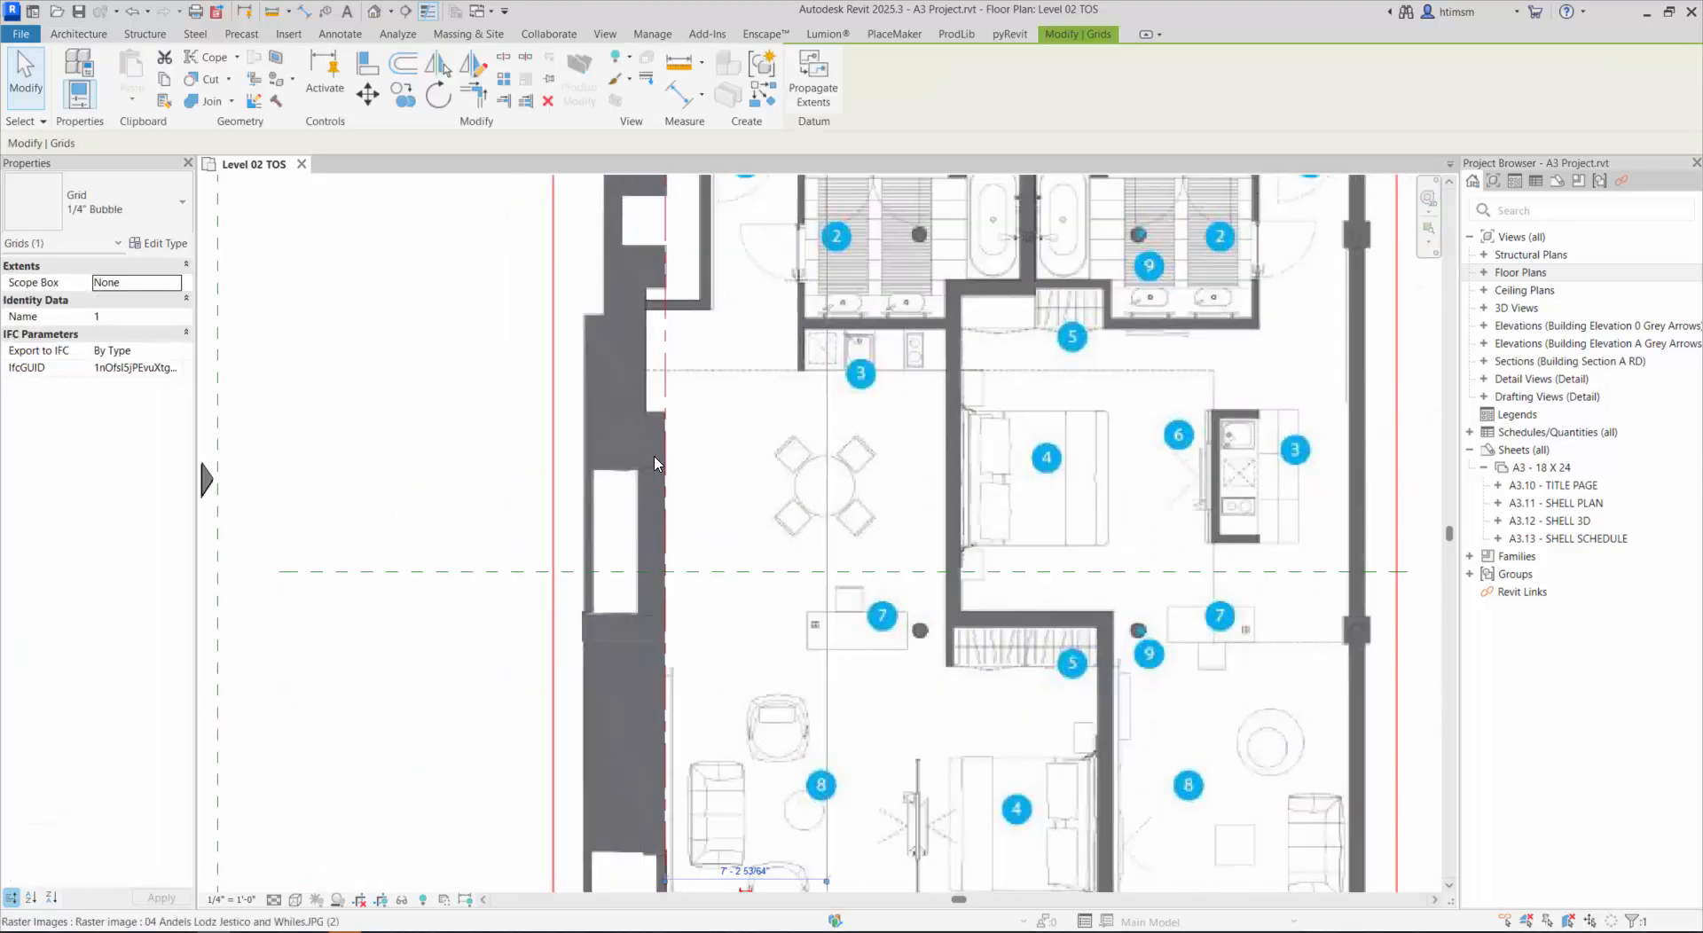
pyautogui.scroll(-3, 654, 463)
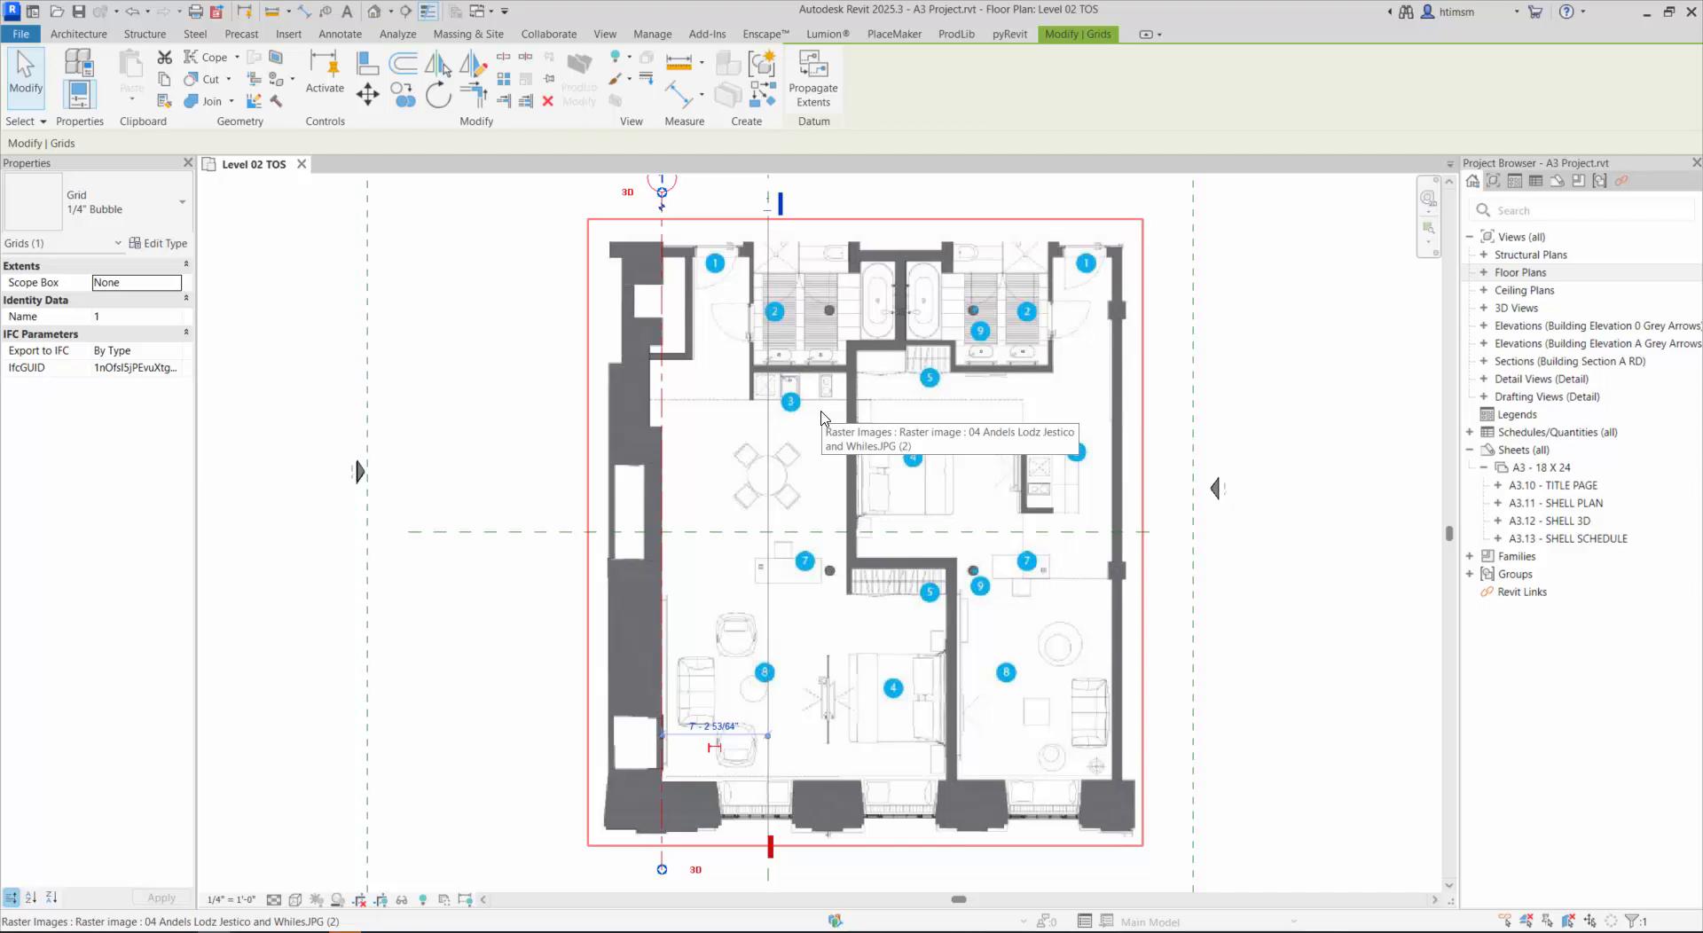
# Step: Make four copies of grid 1 at the left bathroom wall, bedroom wall, wall between the bathtubs and closet wall right of them
pyautogui.click(487, 210)
pyautogui.click(662, 214)
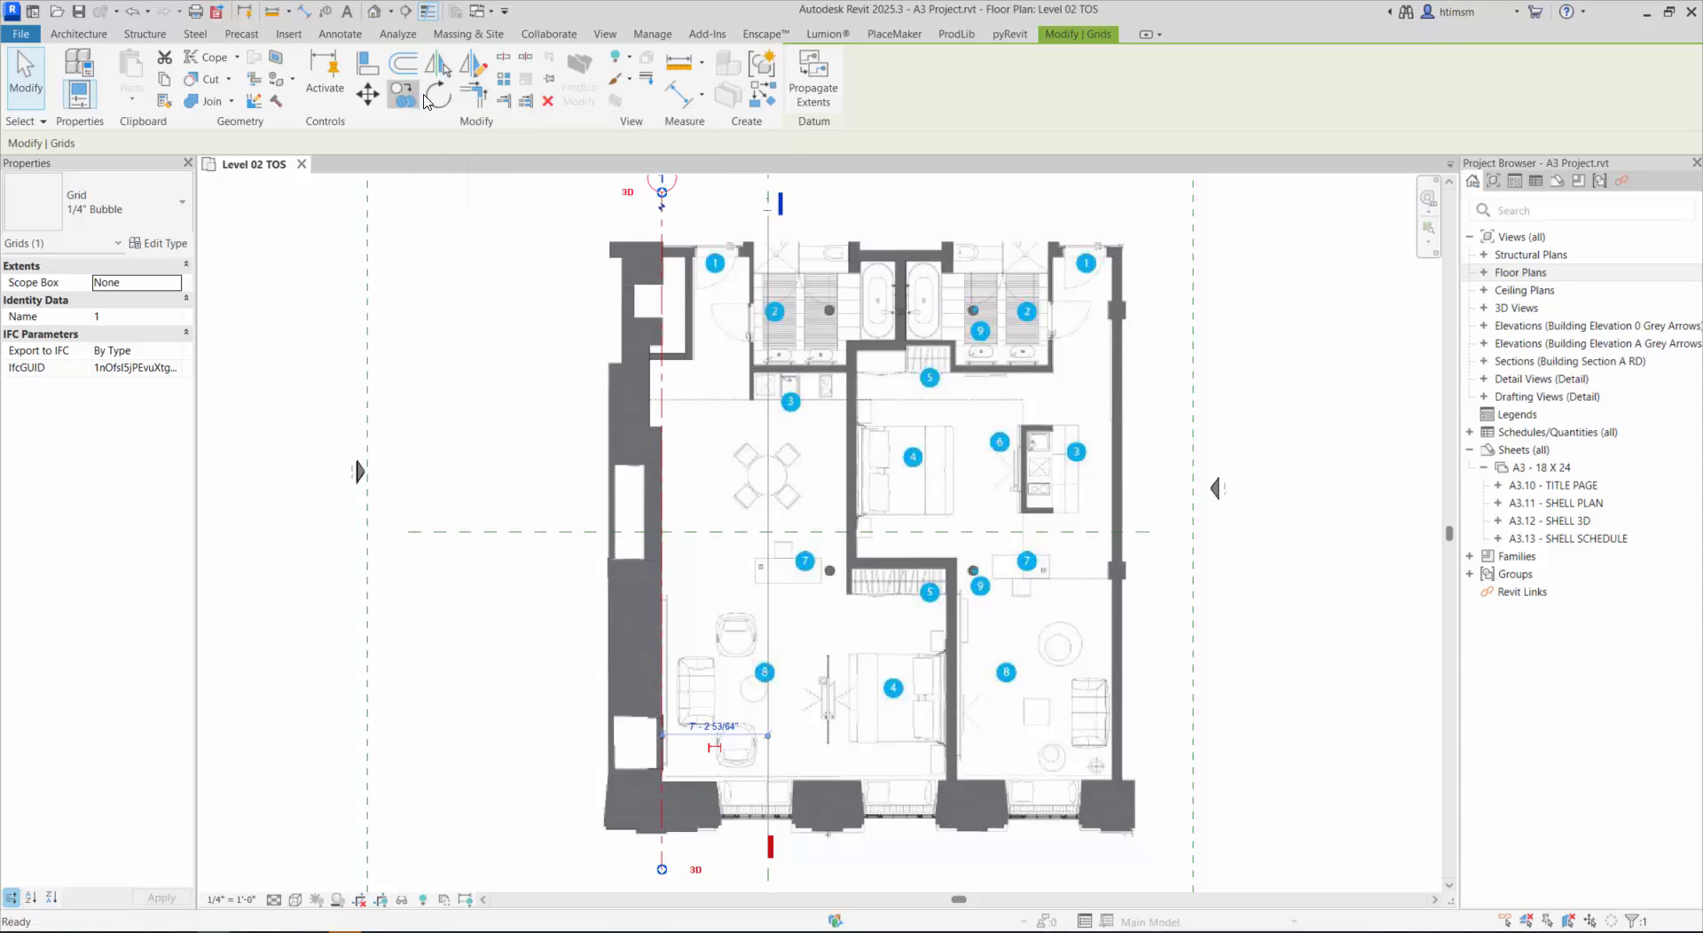
pyautogui.click(413, 96)
pyautogui.scroll(3, 686, 337)
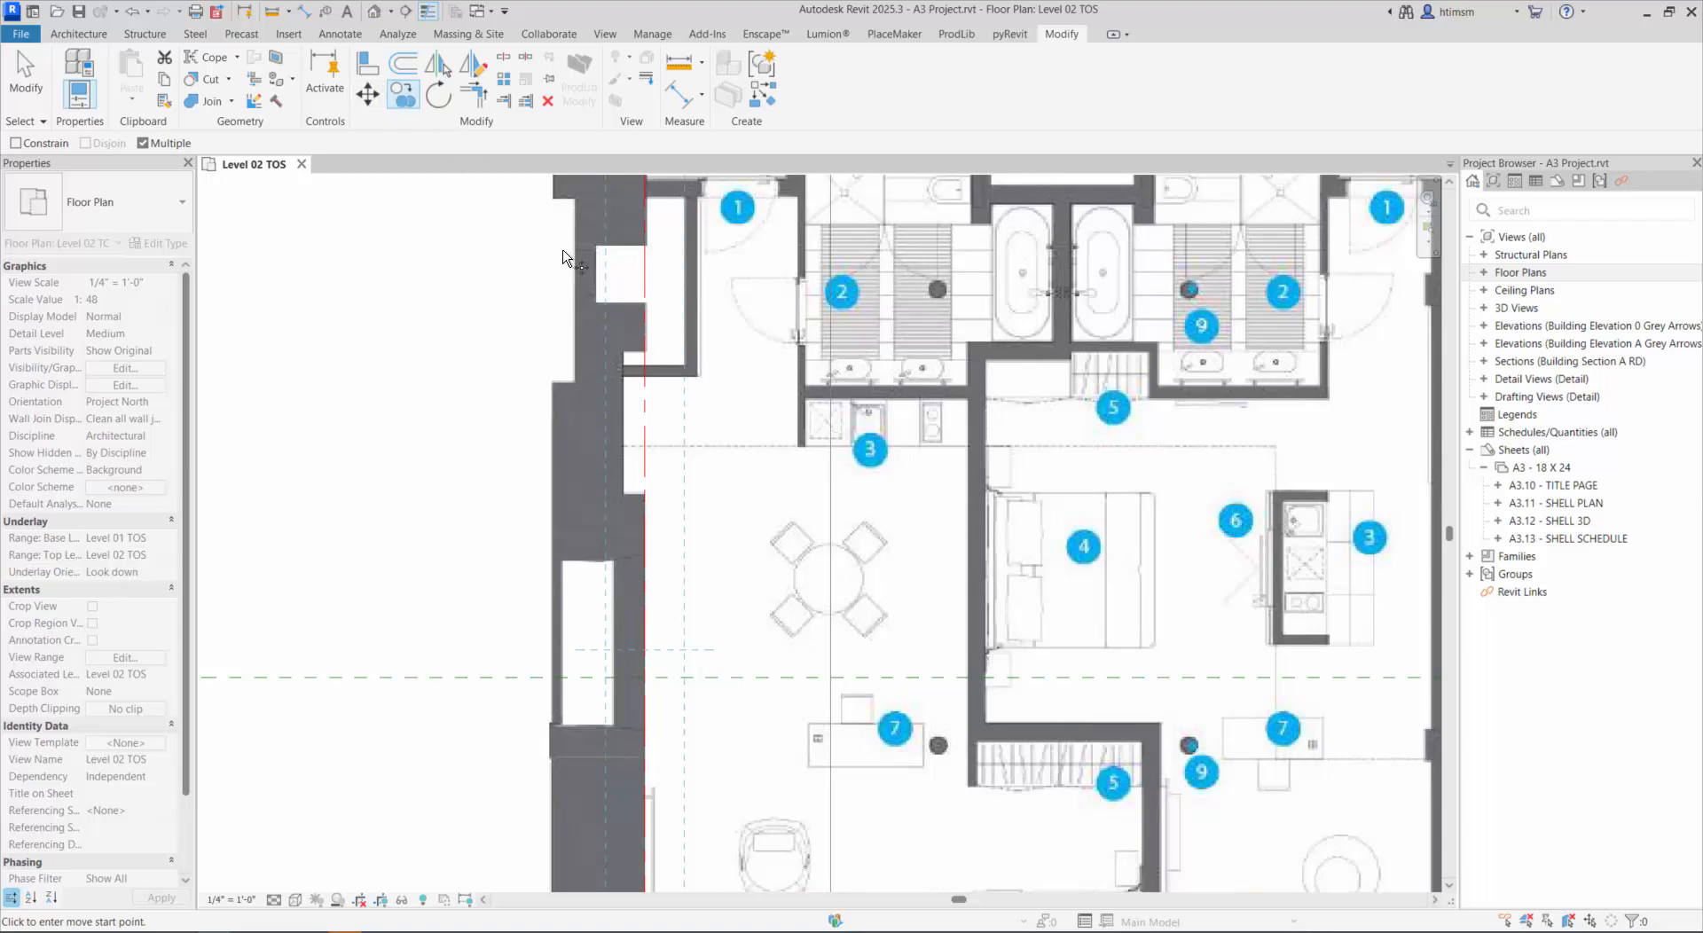
pyautogui.click(644, 331)
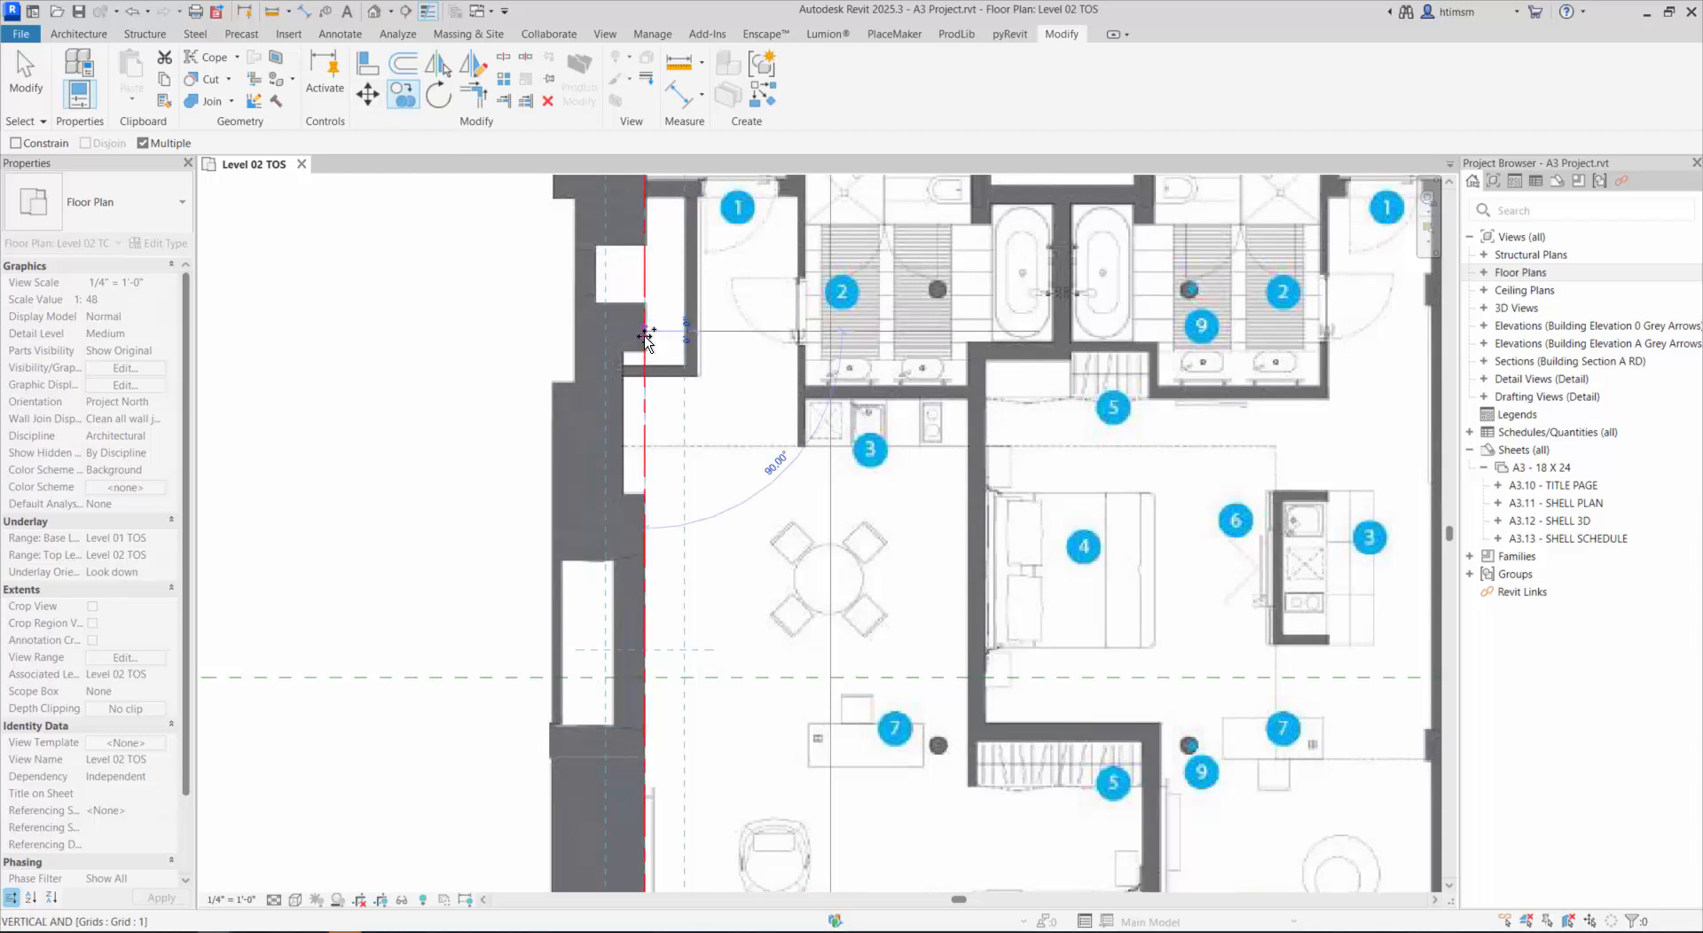
pyautogui.click(799, 334)
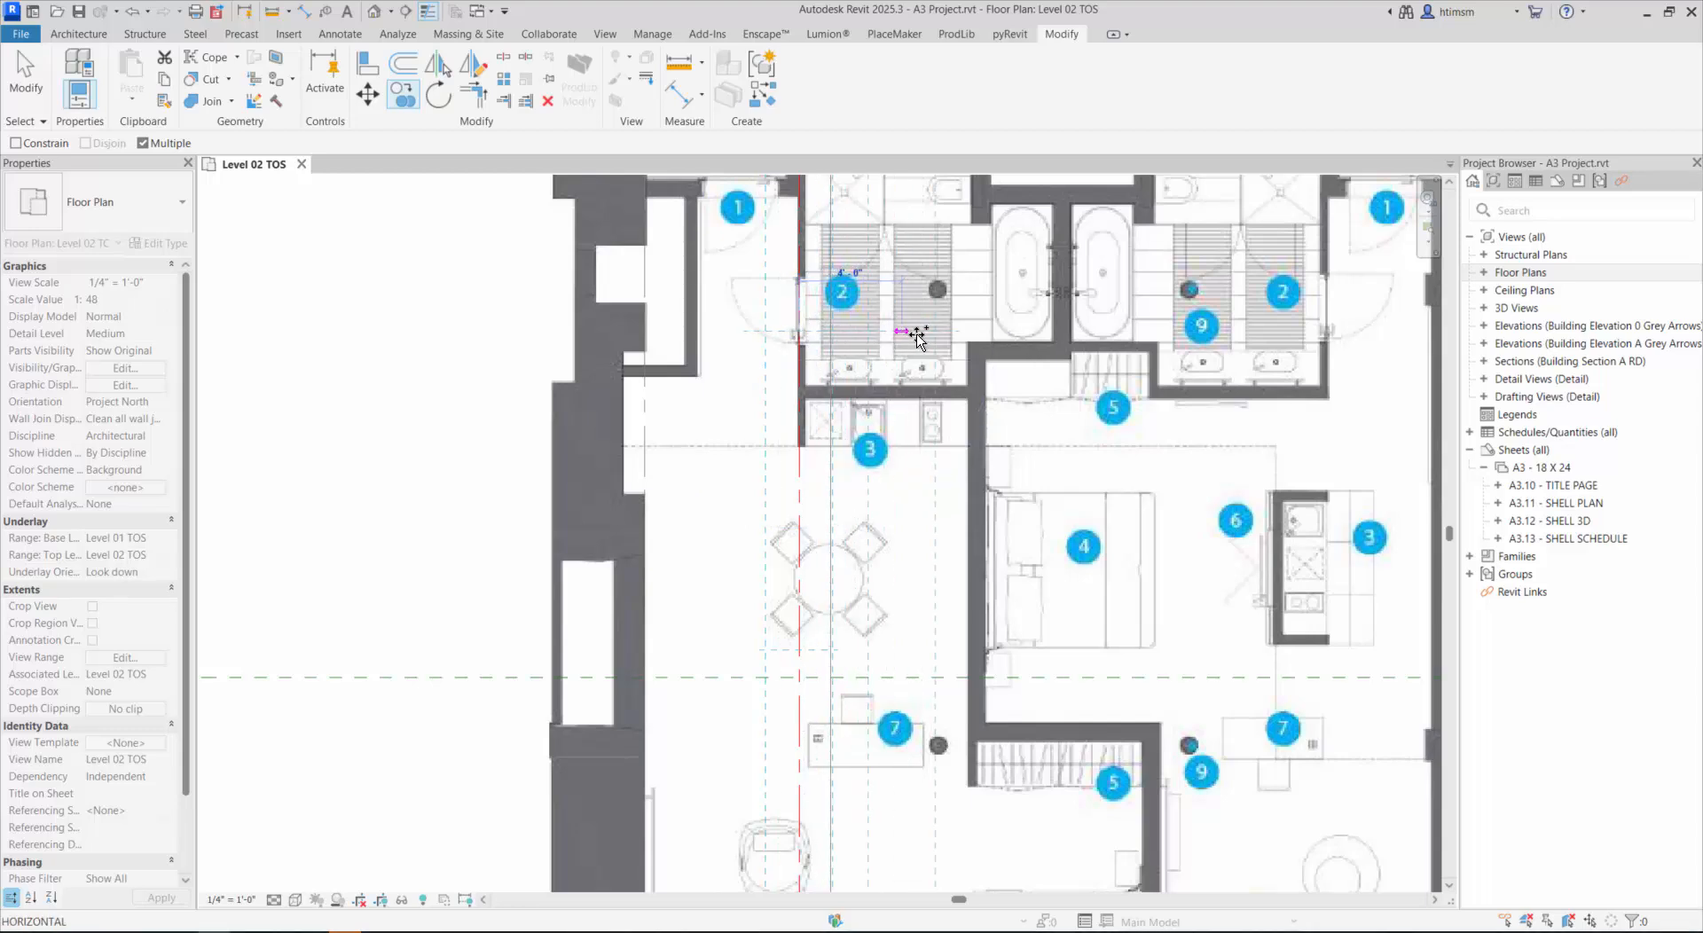
pyautogui.click(966, 335)
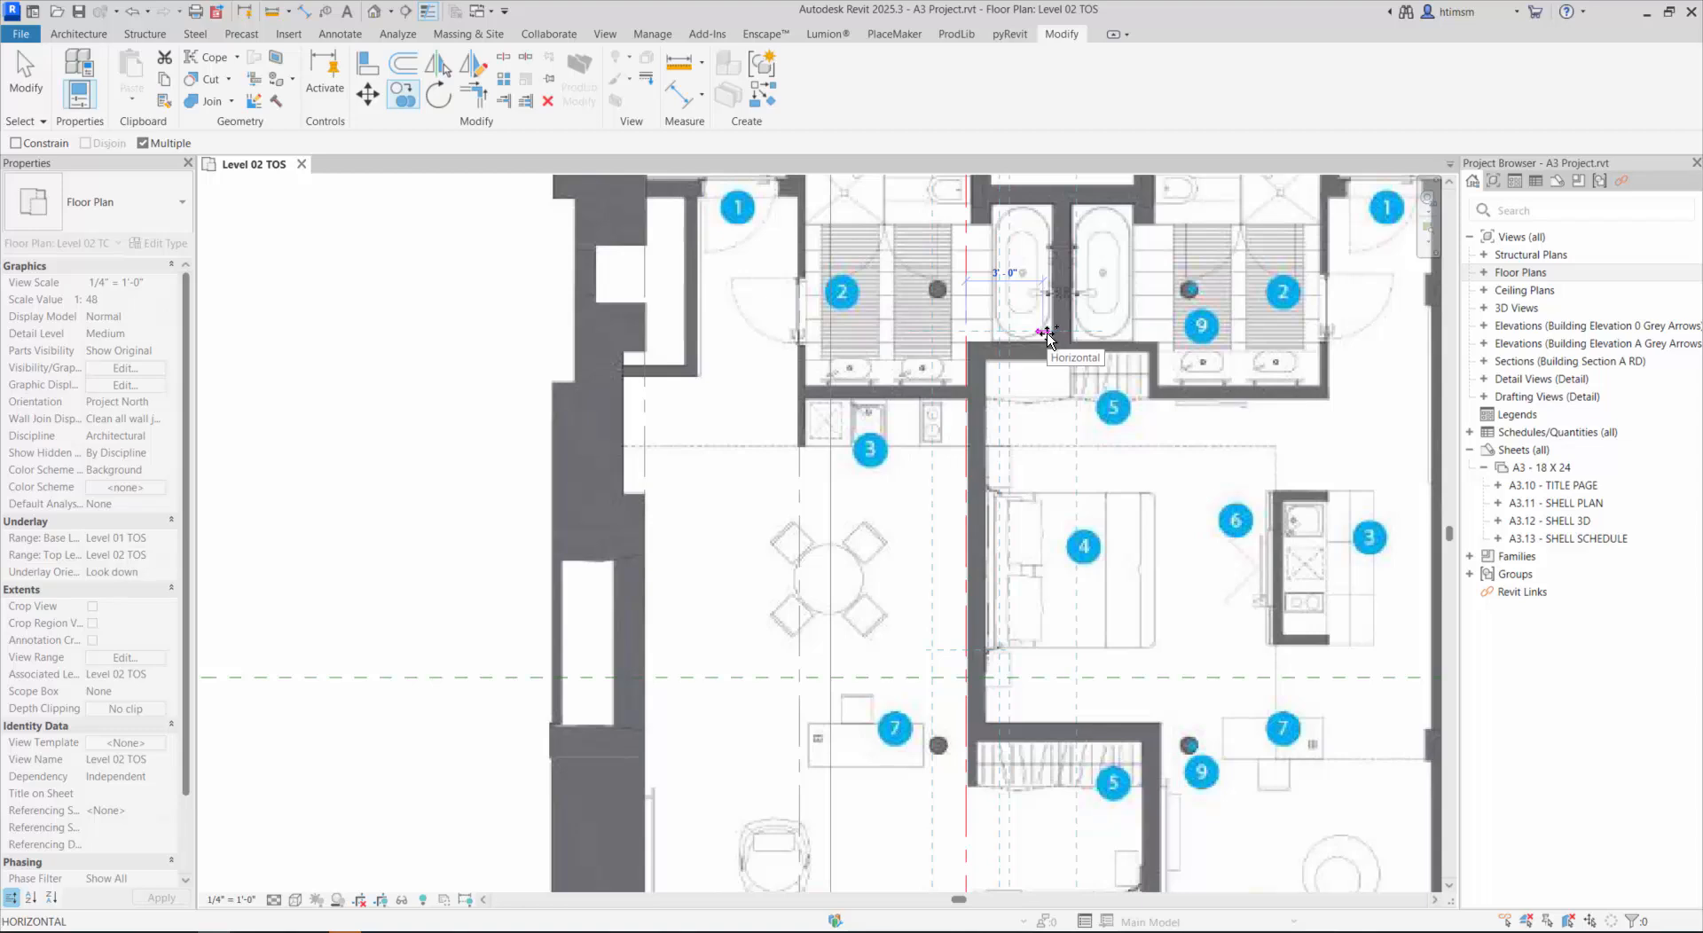
pyautogui.click(1056, 334)
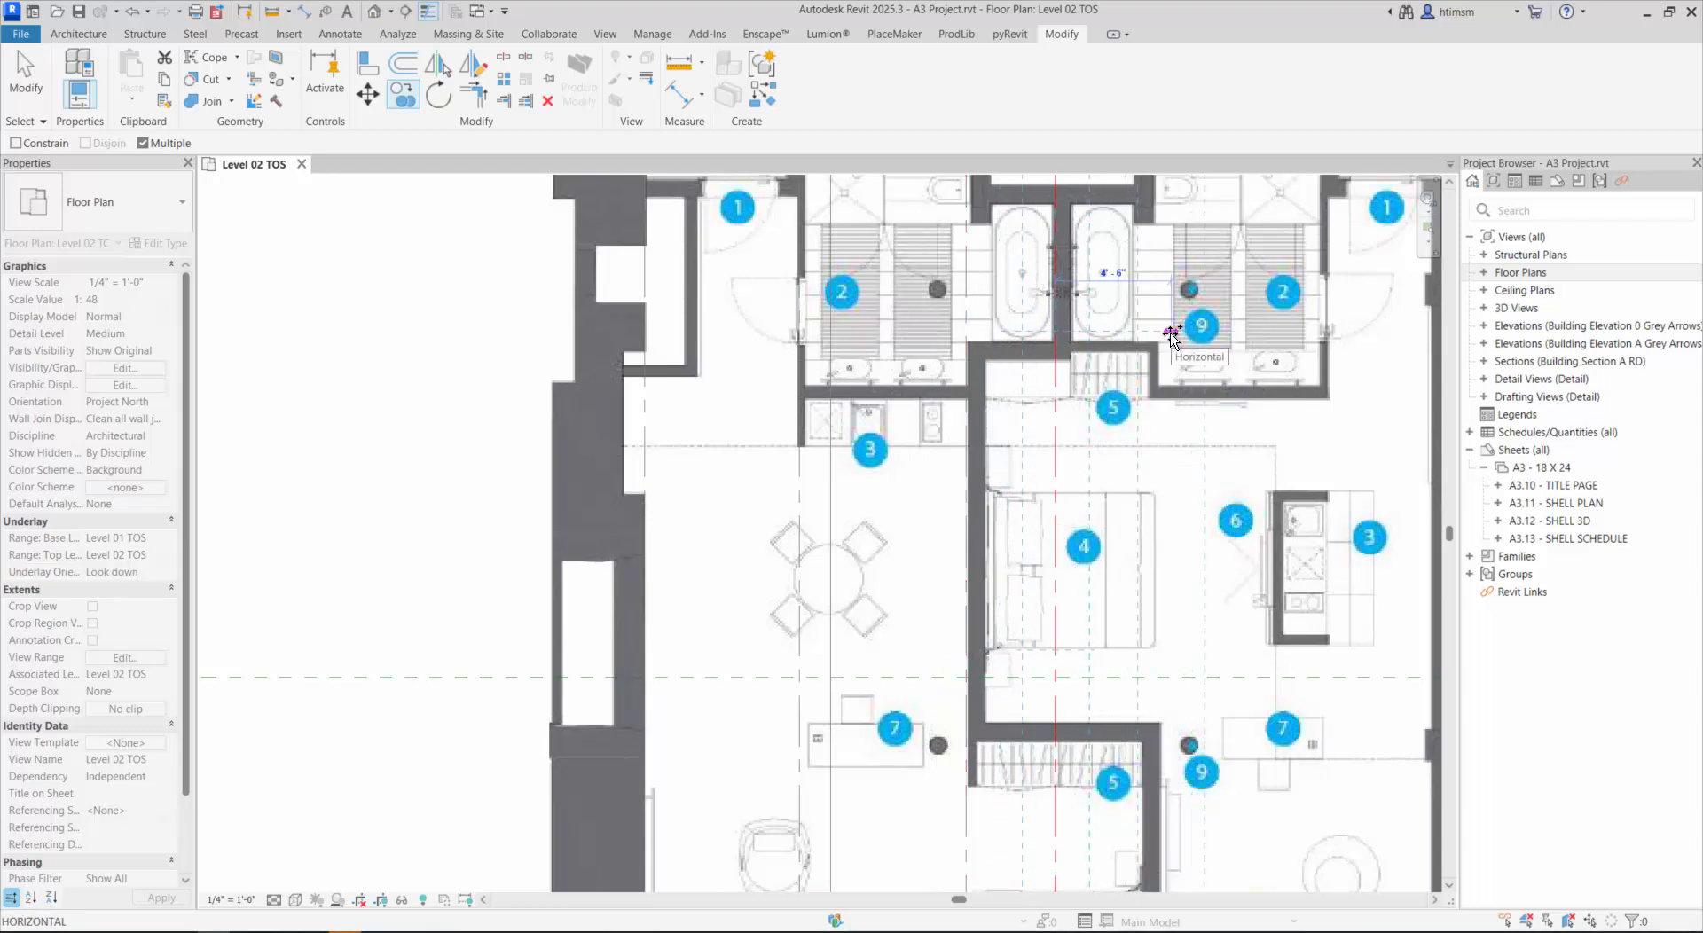
pyautogui.scroll(-3, 1016, 355)
pyautogui.press('Escape')
pyautogui.press('Escape')
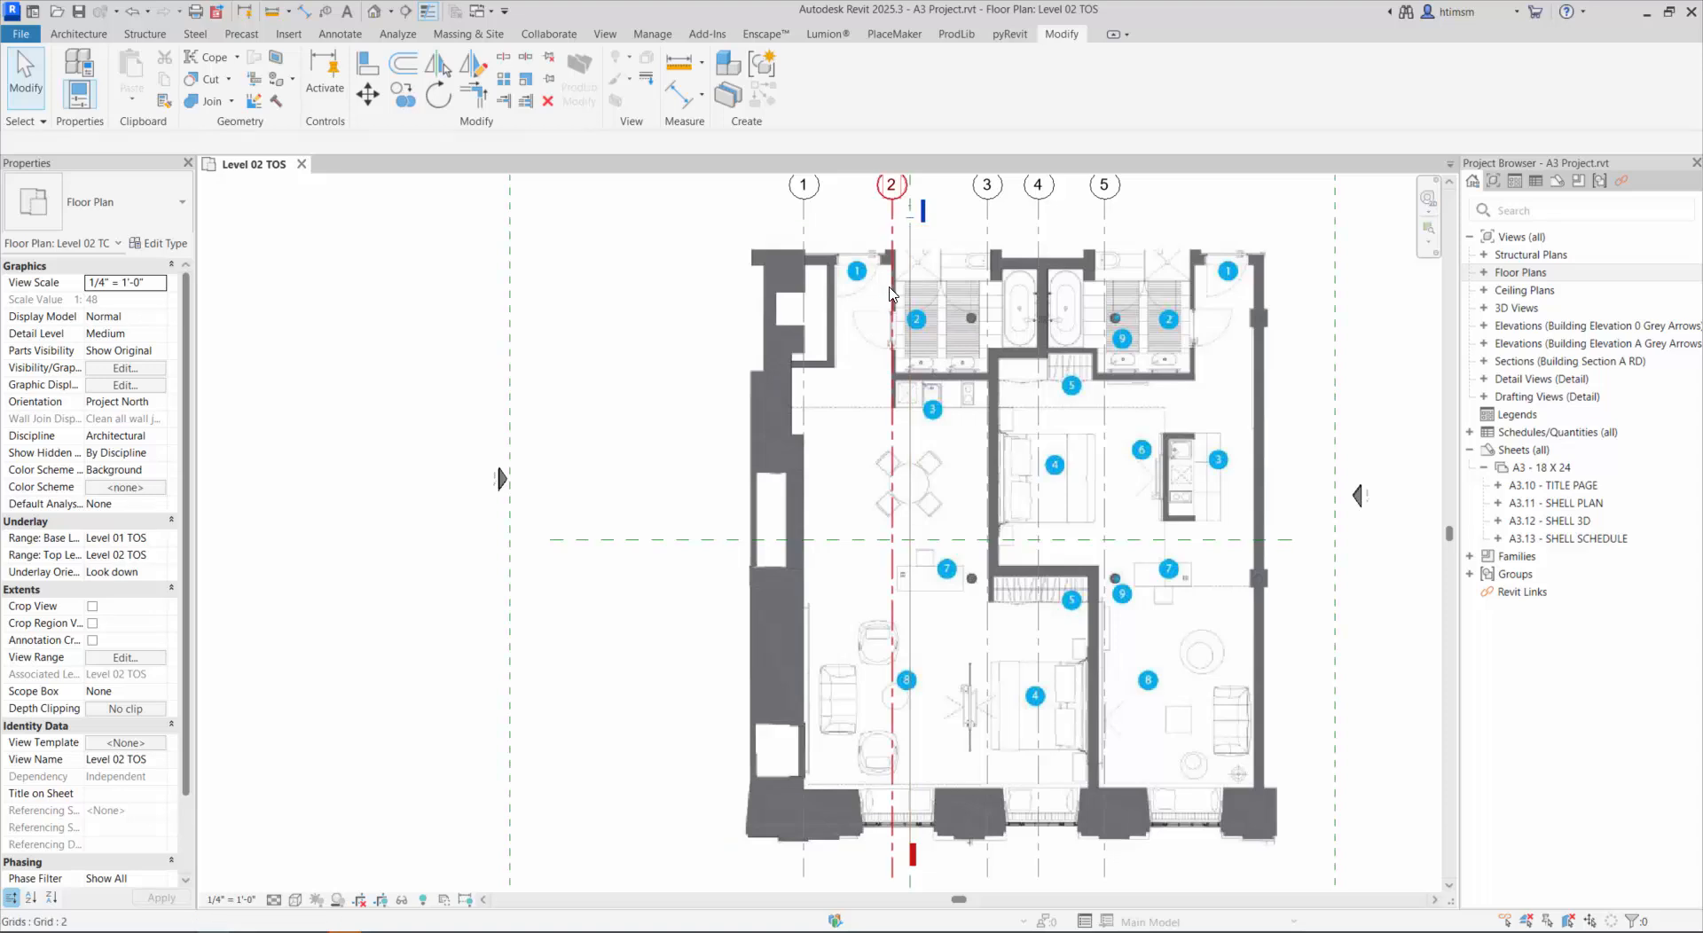
# Step: Fine-tune grid 2 against the left face of the wall between the entry and the left bathroom
pyautogui.scroll(3, 892, 293)
pyautogui.scroll(6, 891, 292)
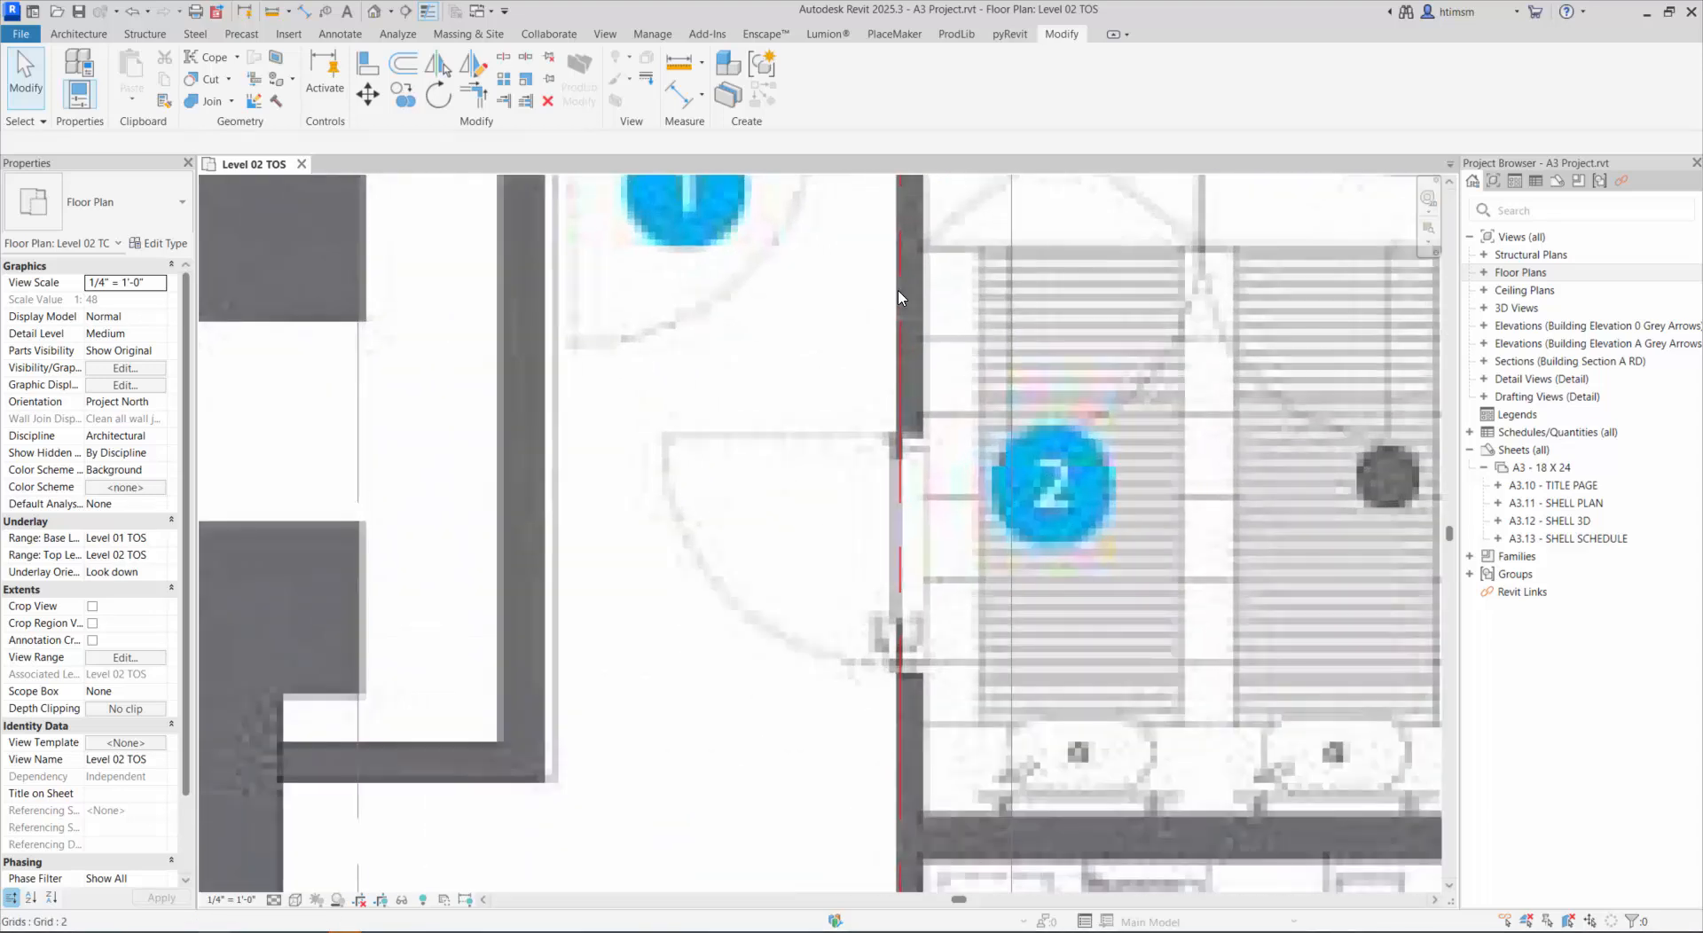
pyautogui.click(904, 258)
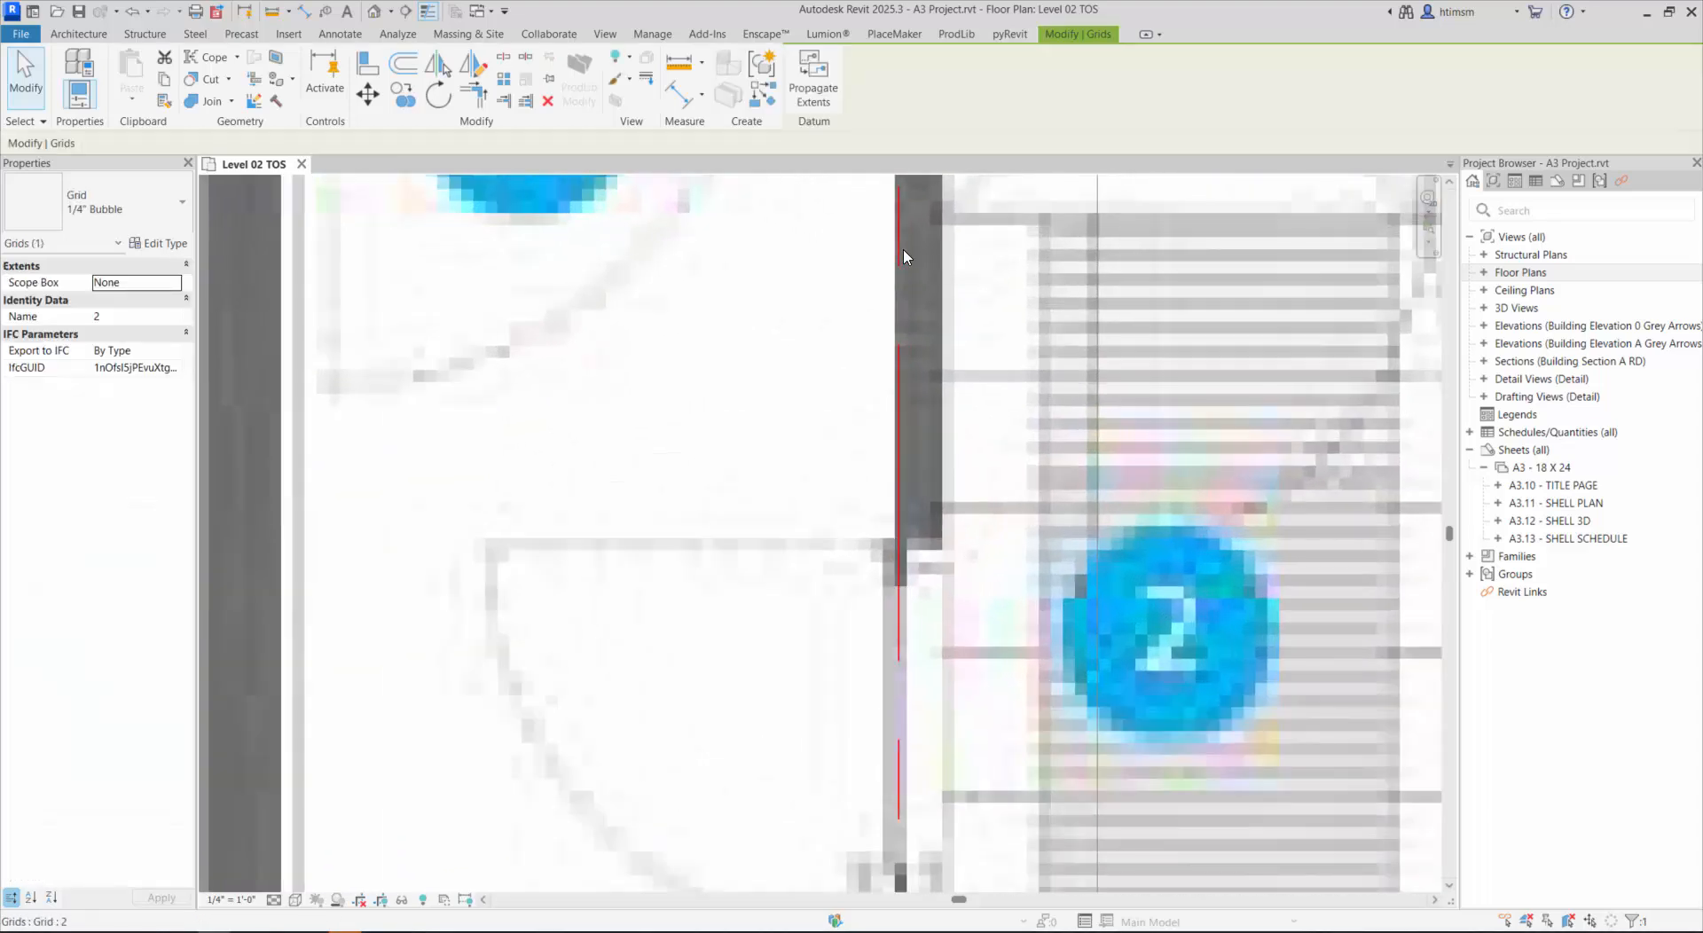
pyautogui.scroll(-2, 674, 335)
pyautogui.scroll(-3, 675, 336)
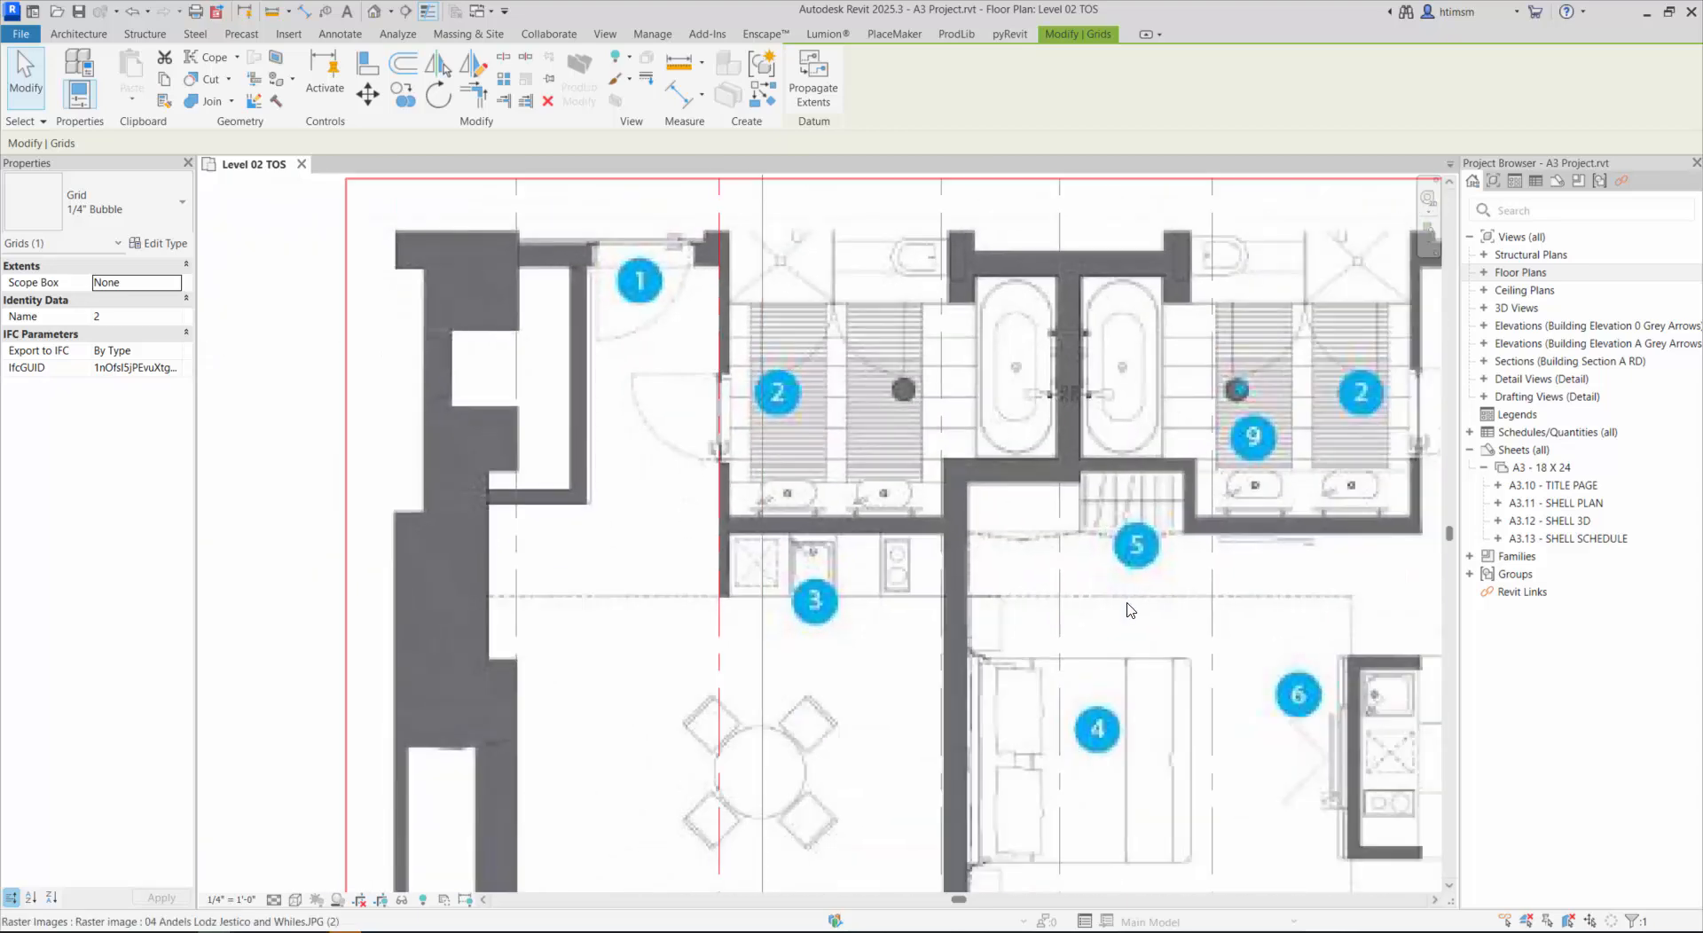
# Step: Shift grid 3 right to meet the left face of the wall between the dining area and the bedroom
pyautogui.scroll(-3, 856, 417)
pyautogui.scroll(6, 882, 539)
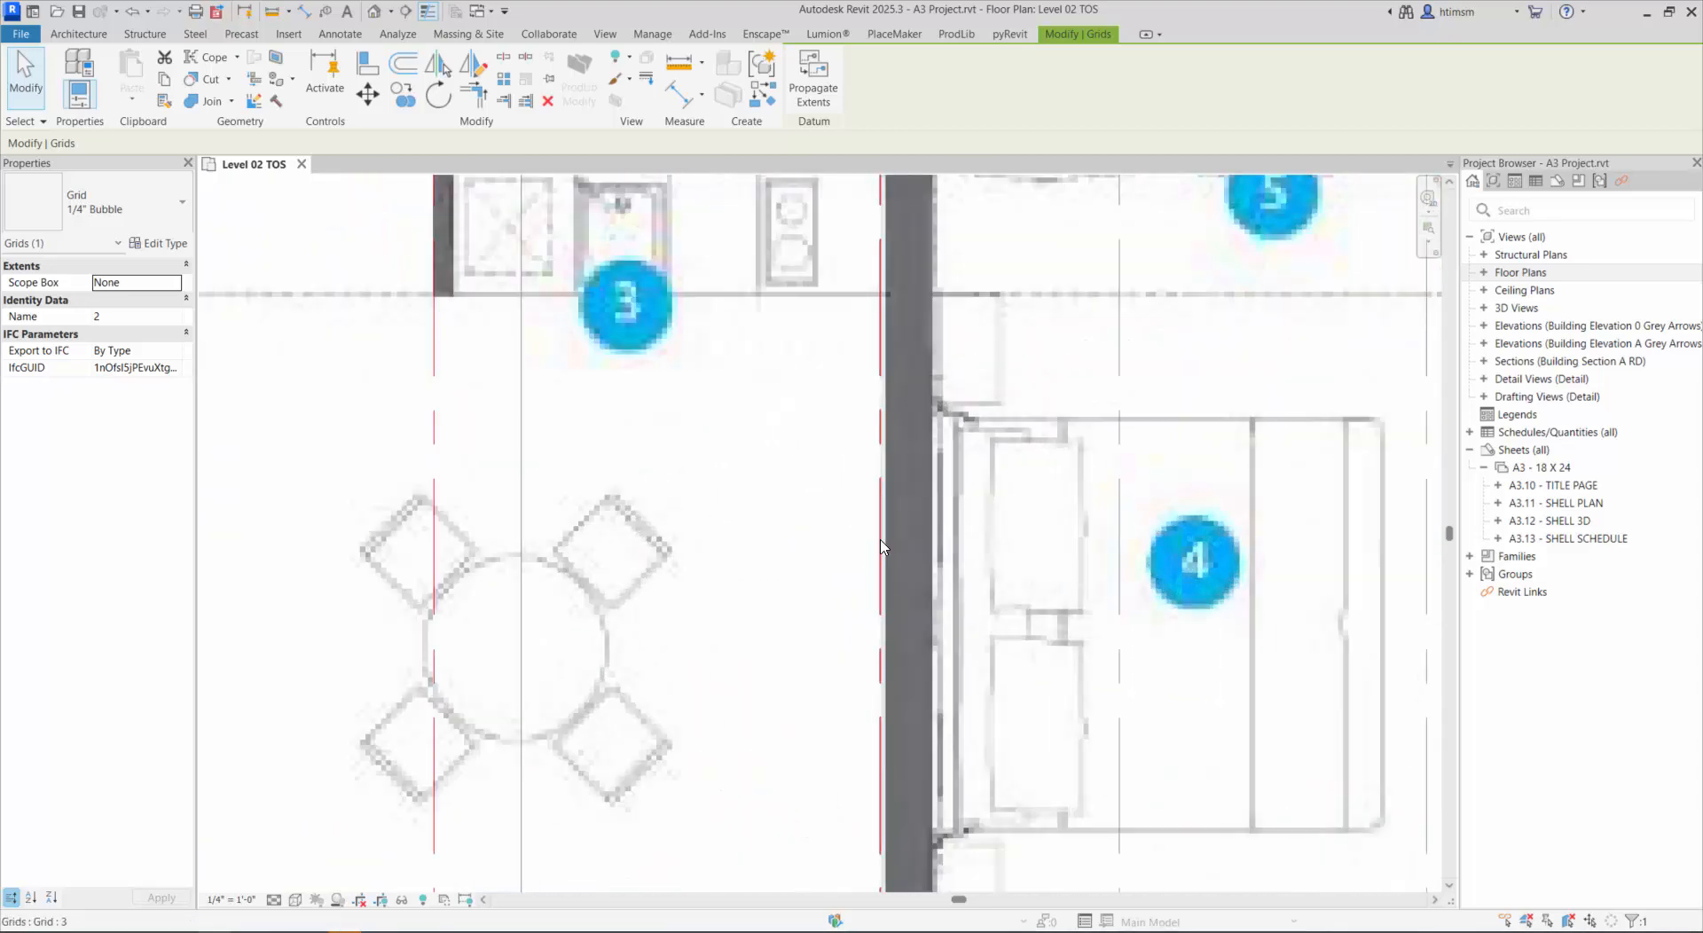
pyautogui.click(882, 538)
pyautogui.press('Right')
pyautogui.press('Right')
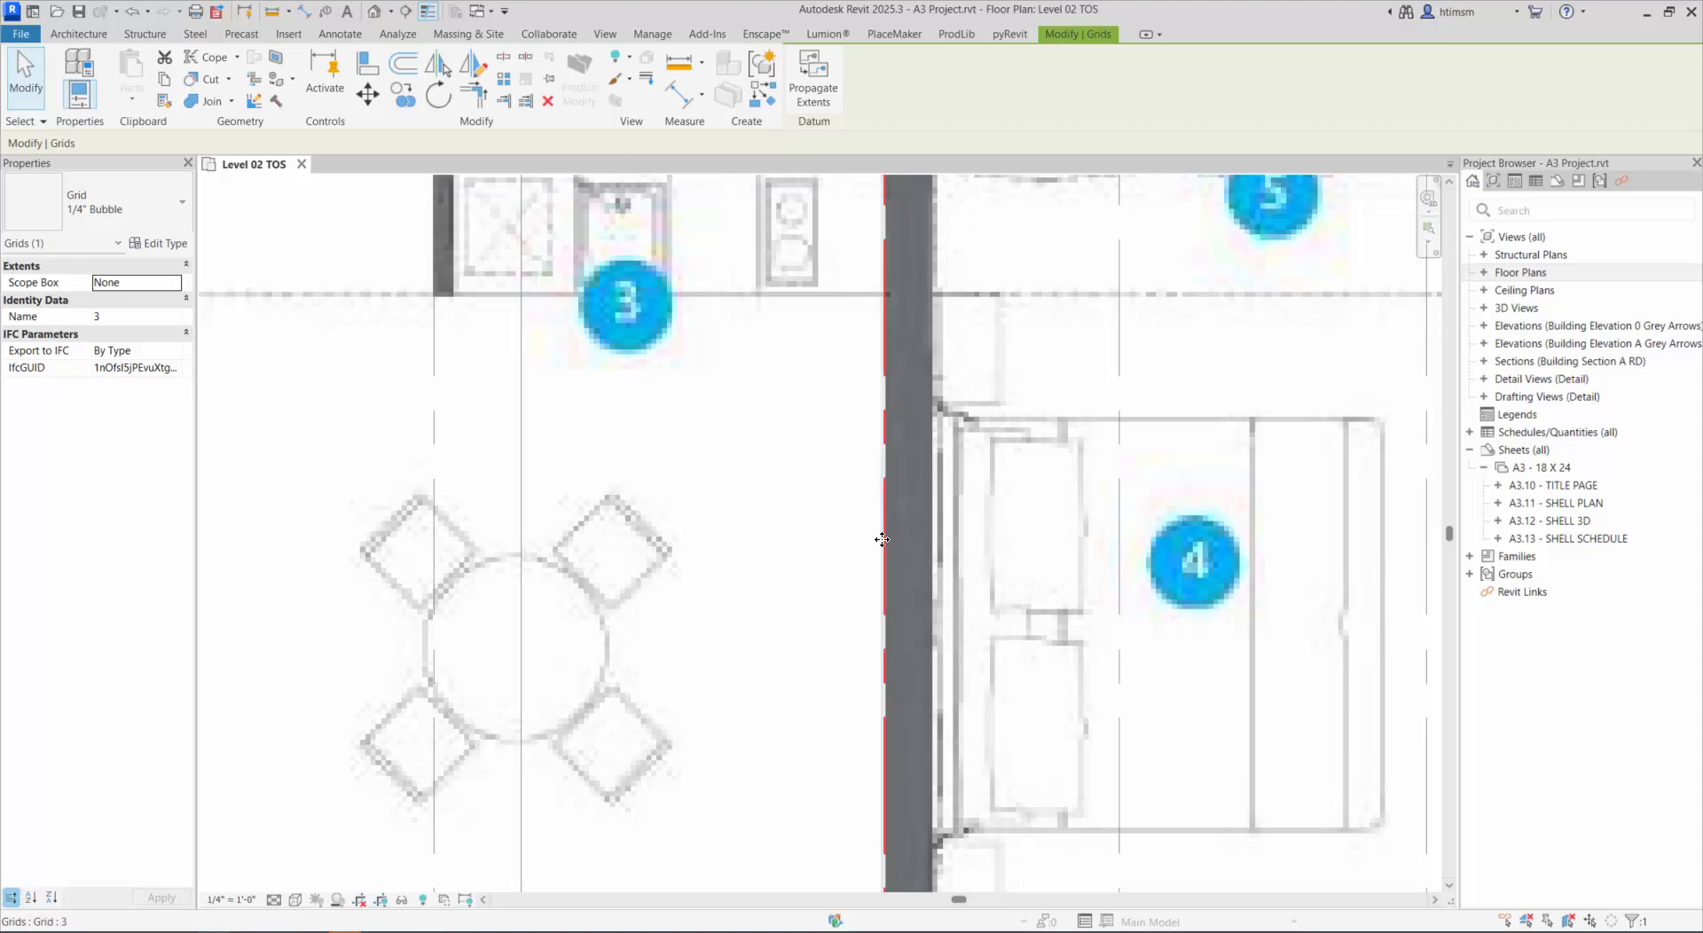
pyautogui.scroll(3, 898, 592)
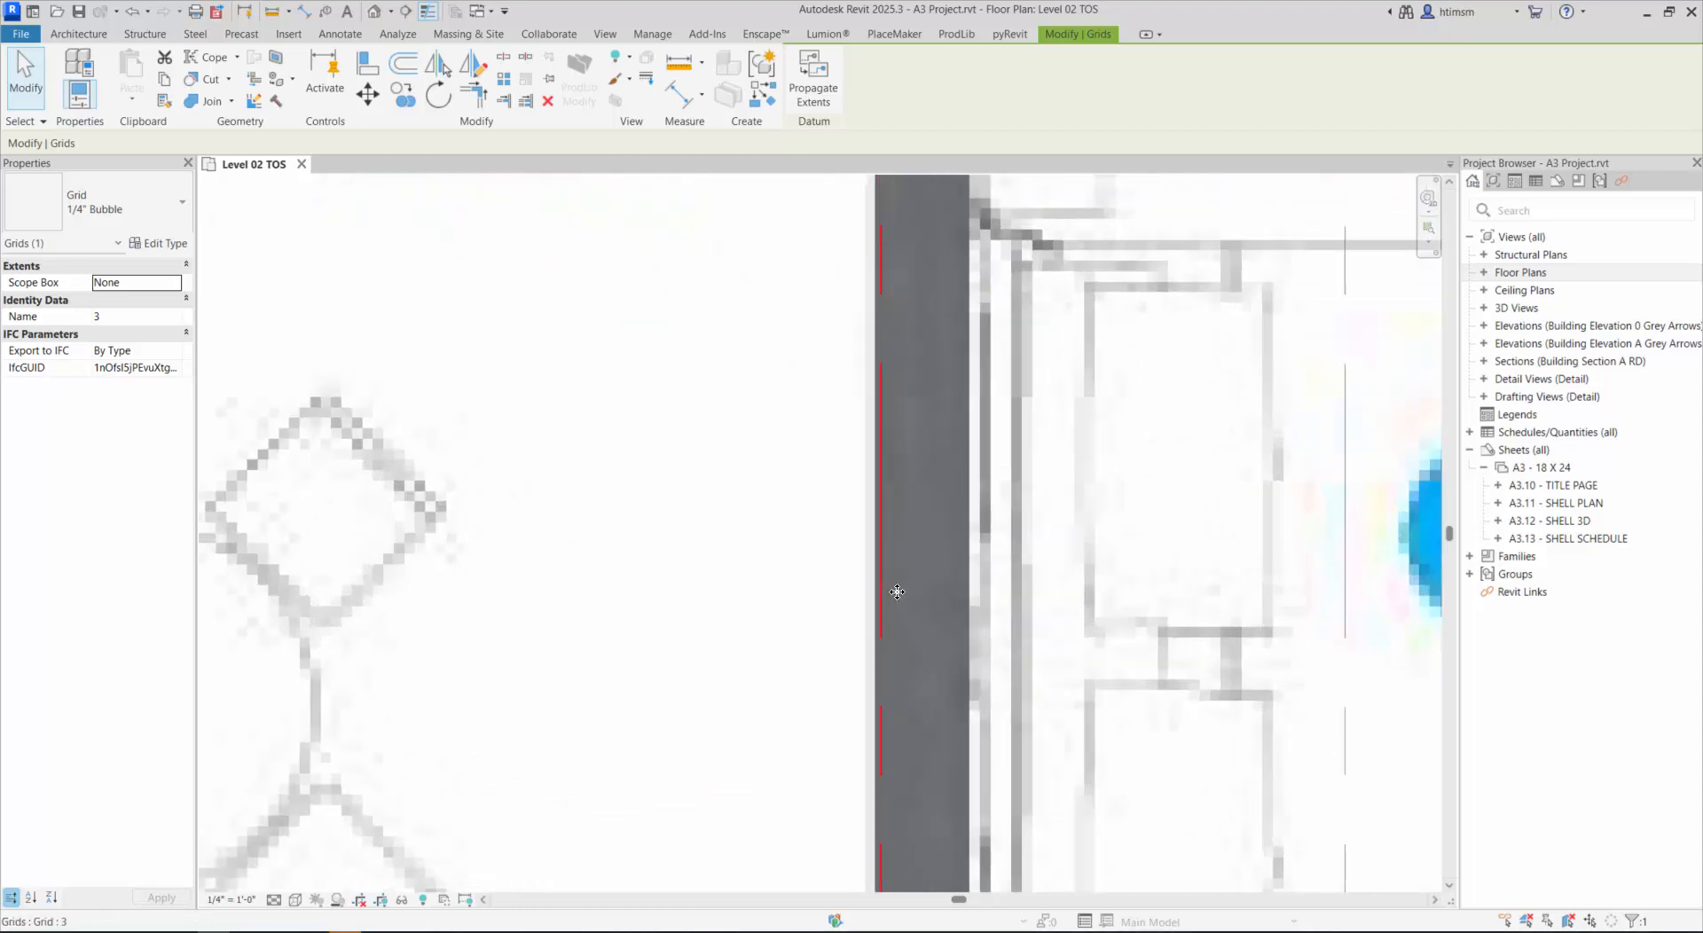
pyautogui.scroll(-5, 774, 585)
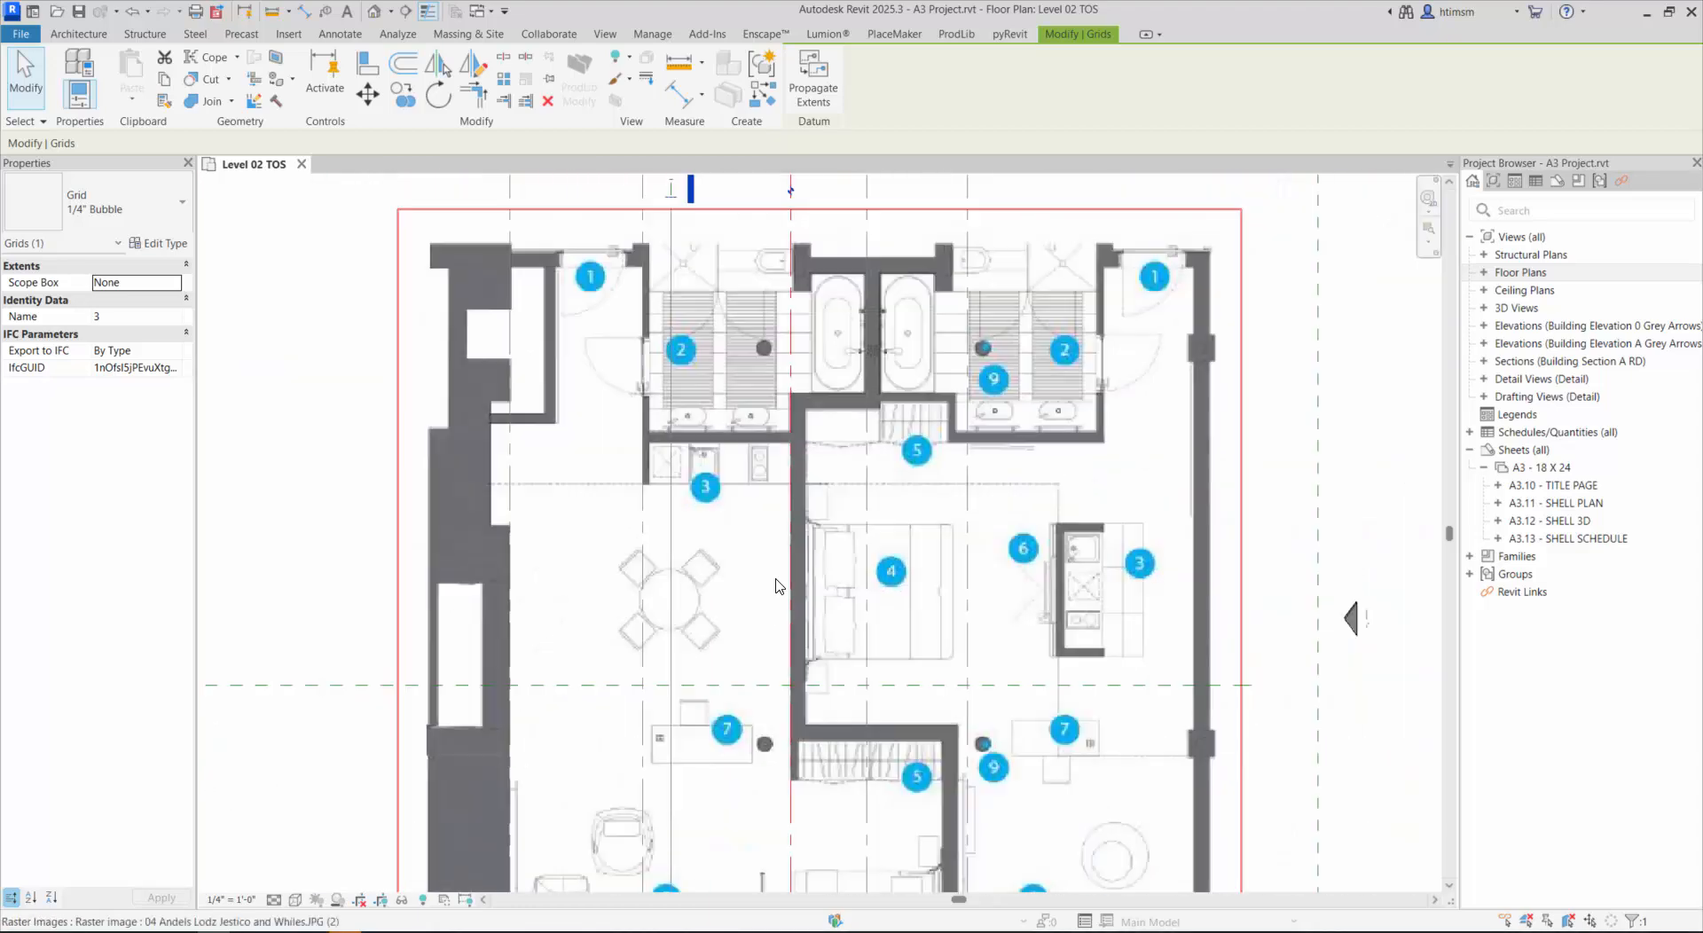
# Step: Shift grid 5 left onto the wall between the lower bedroom and the right-hand living room
pyautogui.scroll(1, 825, 565)
pyautogui.click(942, 759)
pyautogui.scroll(2, 942, 758)
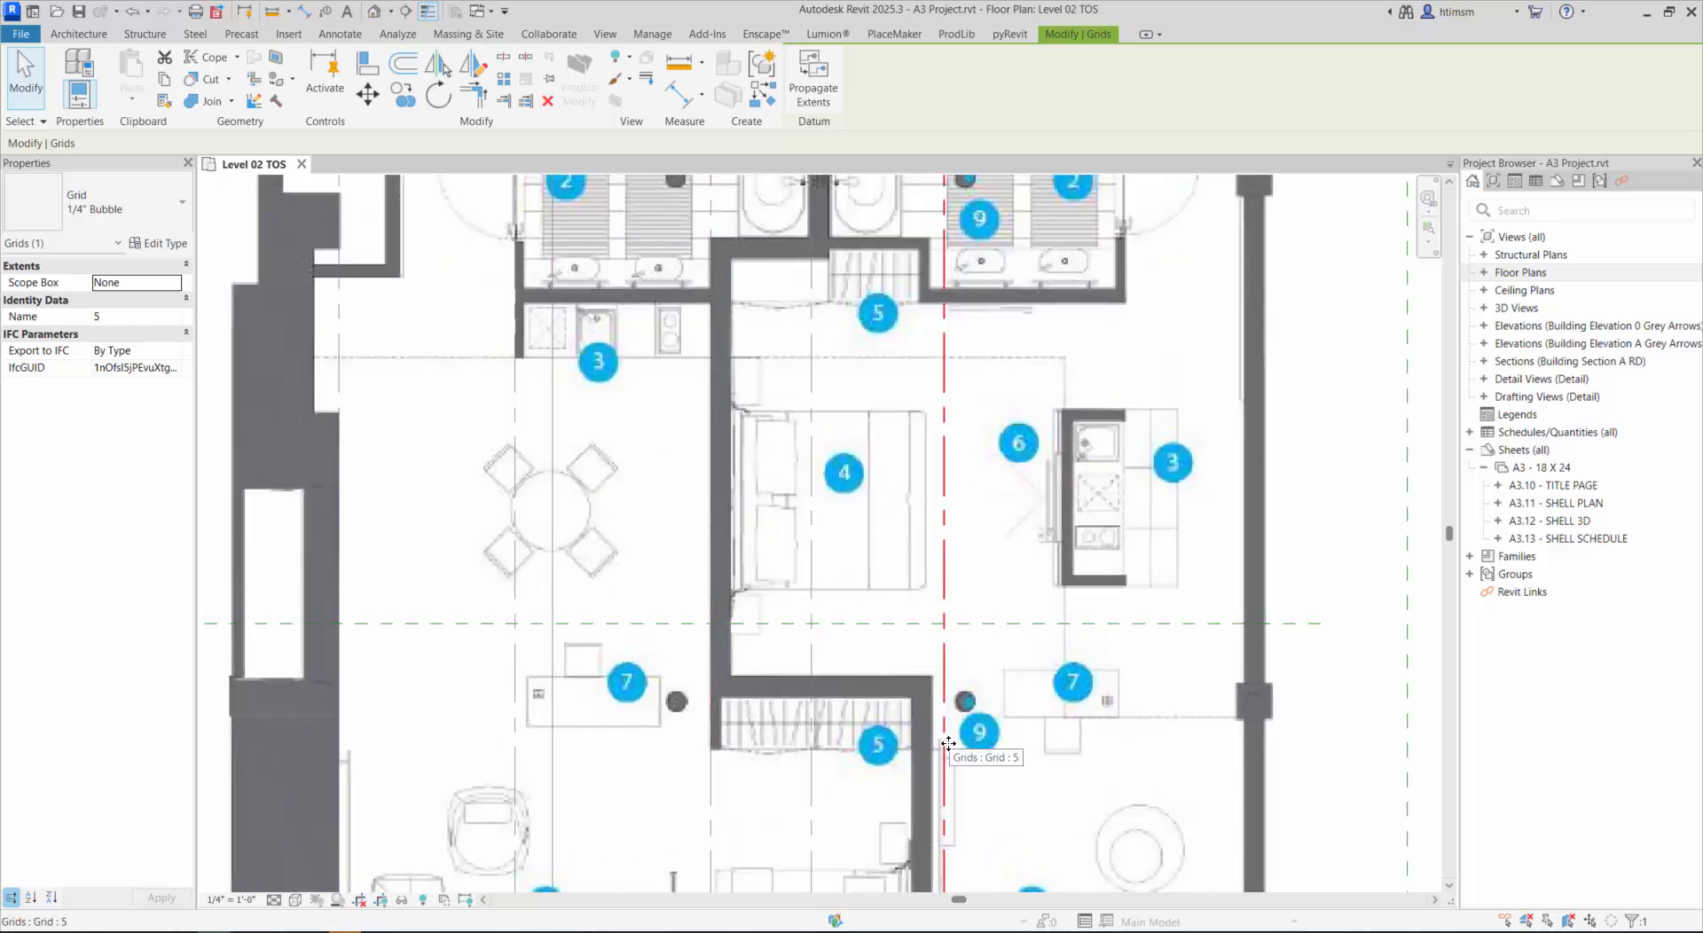
pyautogui.press('Left')
pyautogui.press('Left')
pyautogui.press('Left')
pyautogui.press('Left')
pyautogui.press('Left')
pyautogui.press('Left')
pyautogui.press('Left')
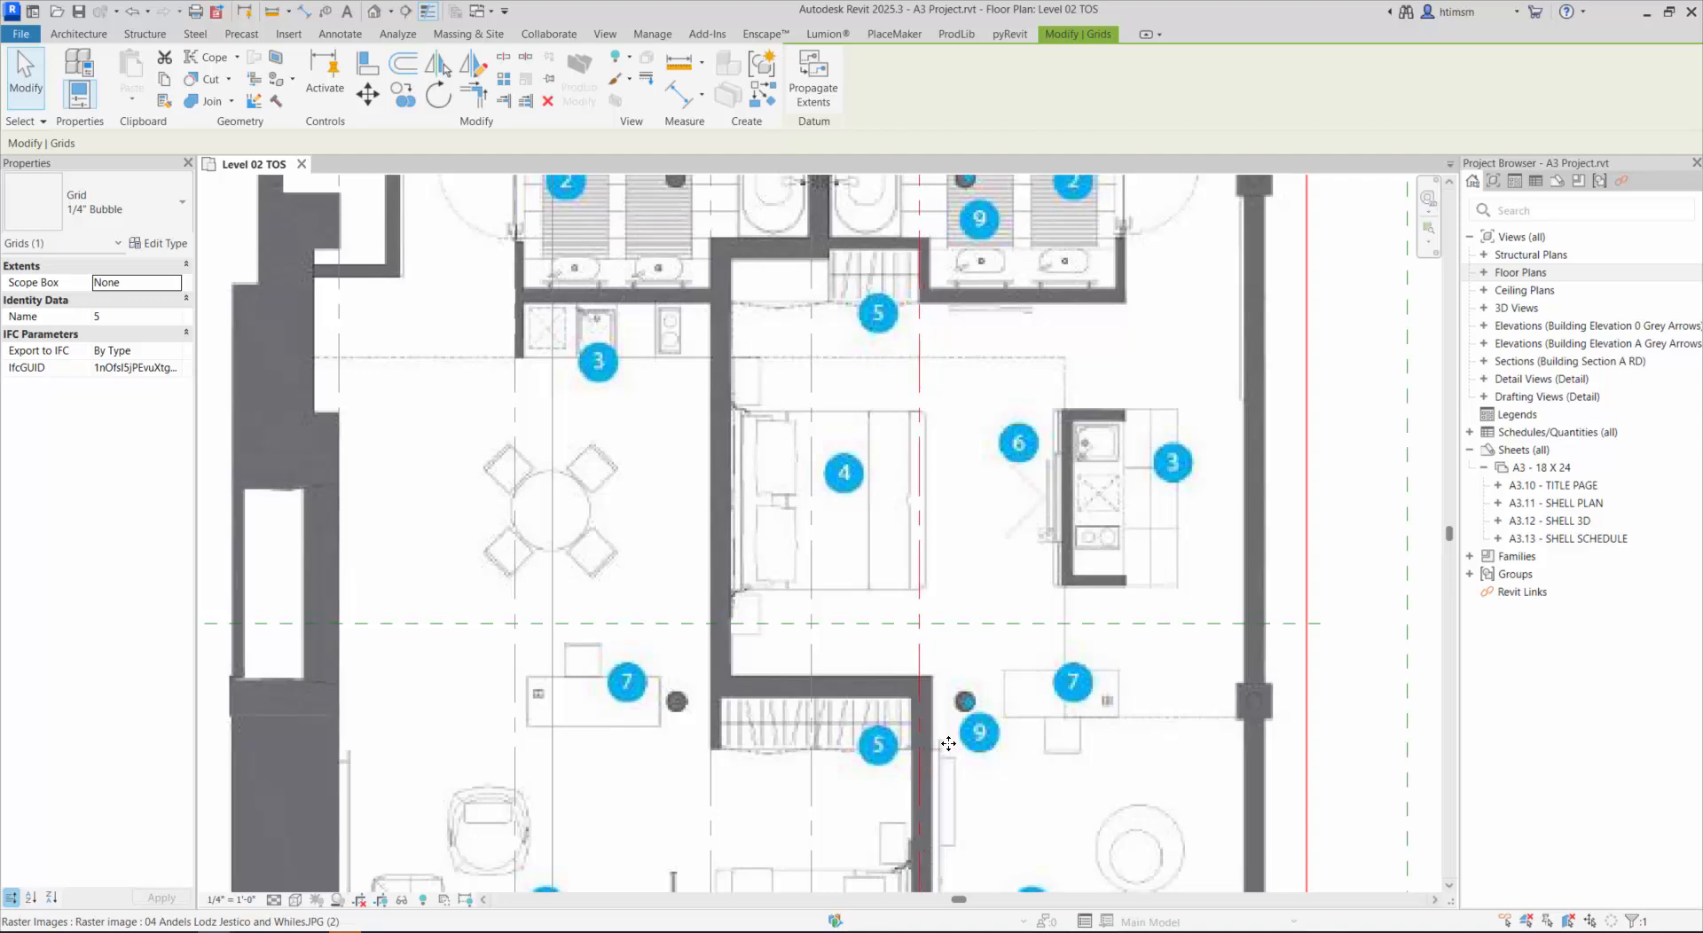
# Step: Fine-tune grid 5 against the left face of the wall between the lower bedroom and the right-hand living room
pyautogui.press('Right')
pyautogui.scroll(5, 949, 743)
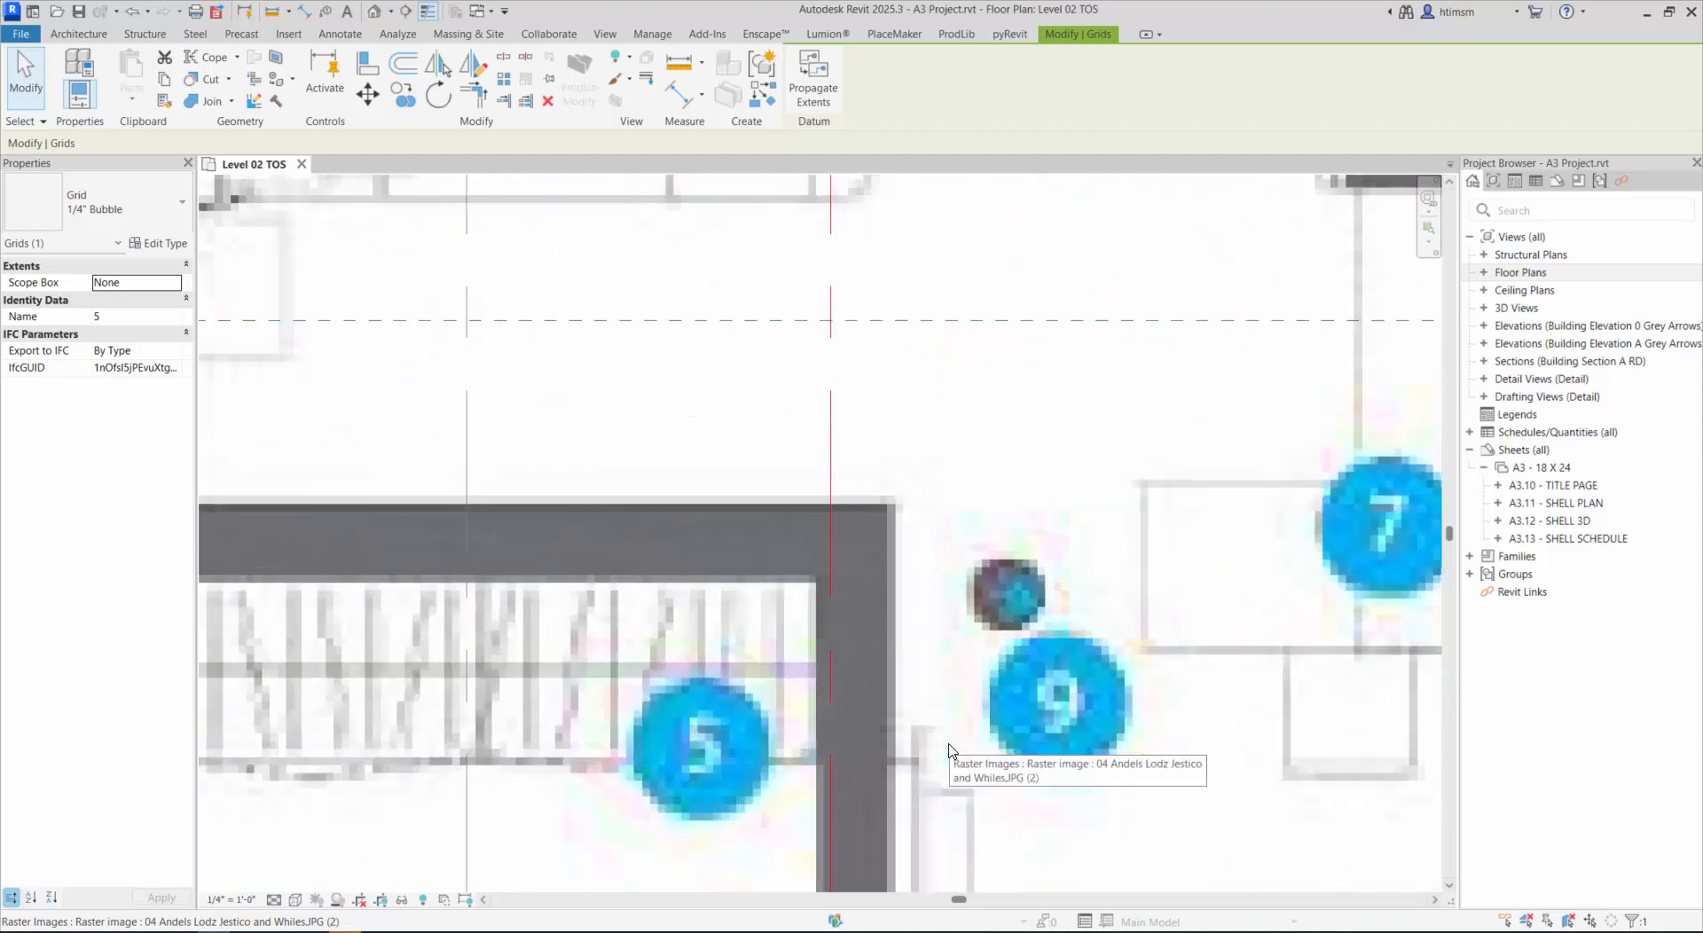
pyautogui.press('Left')
pyautogui.press('Left')
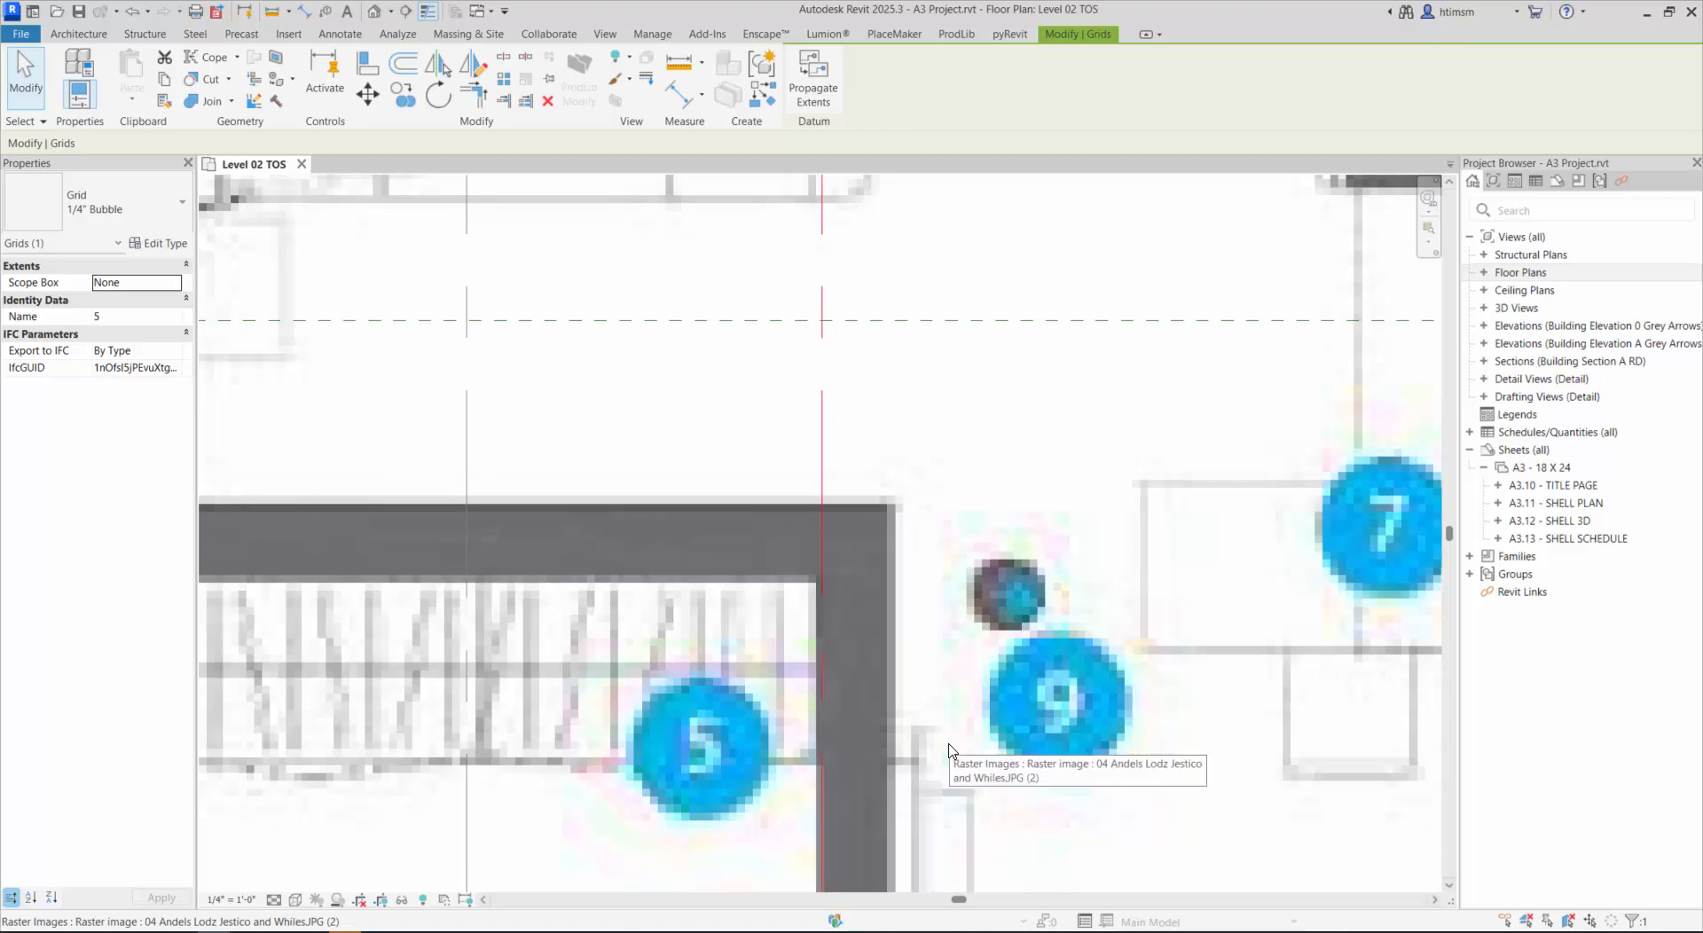
pyautogui.scroll(-6, 935, 698)
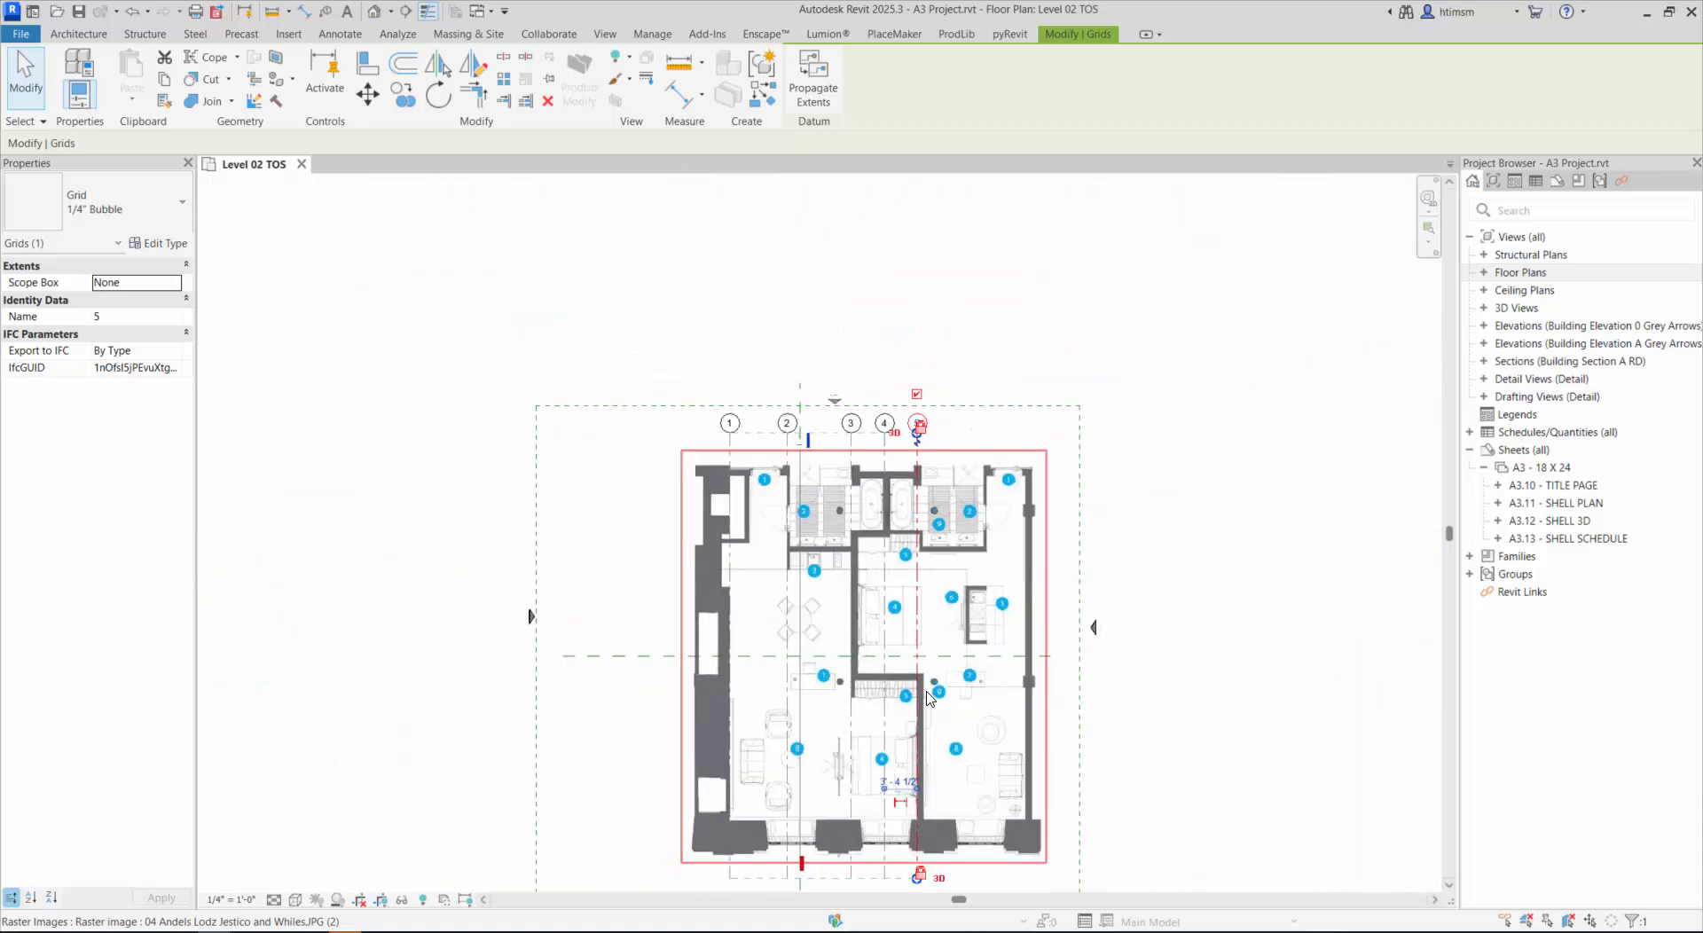
pyautogui.click(960, 246)
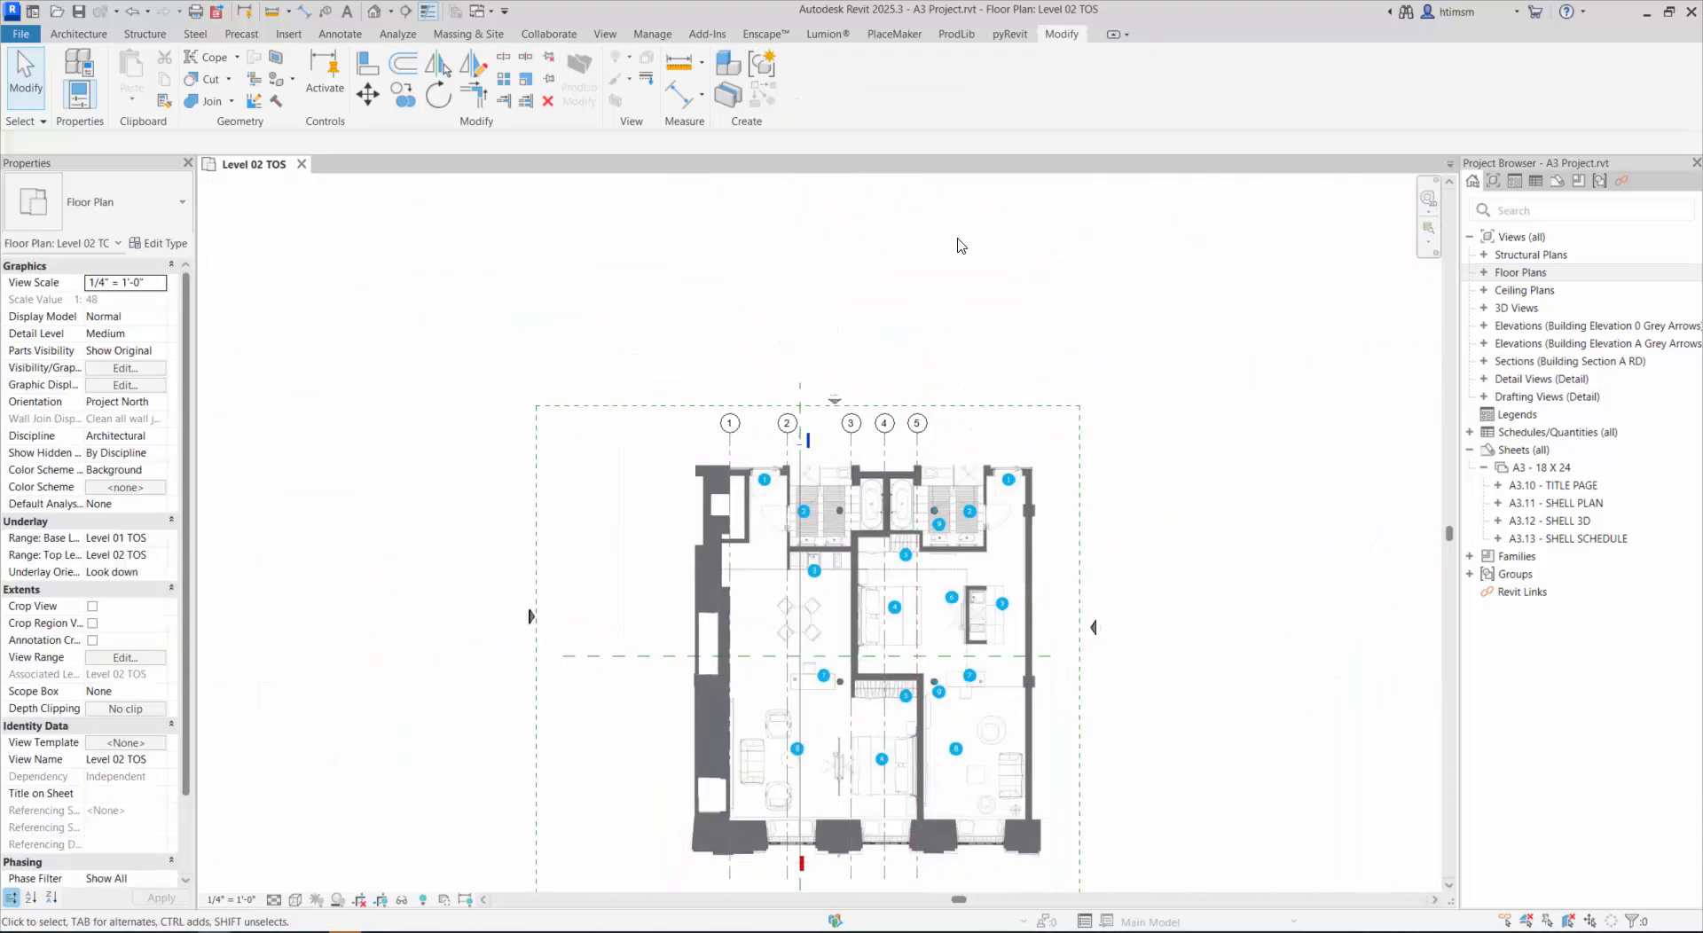
# Step: Draw a horizontal grid line just above the plan's top wall, running from right to left with its bubble at the left end
pyautogui.click(89, 33)
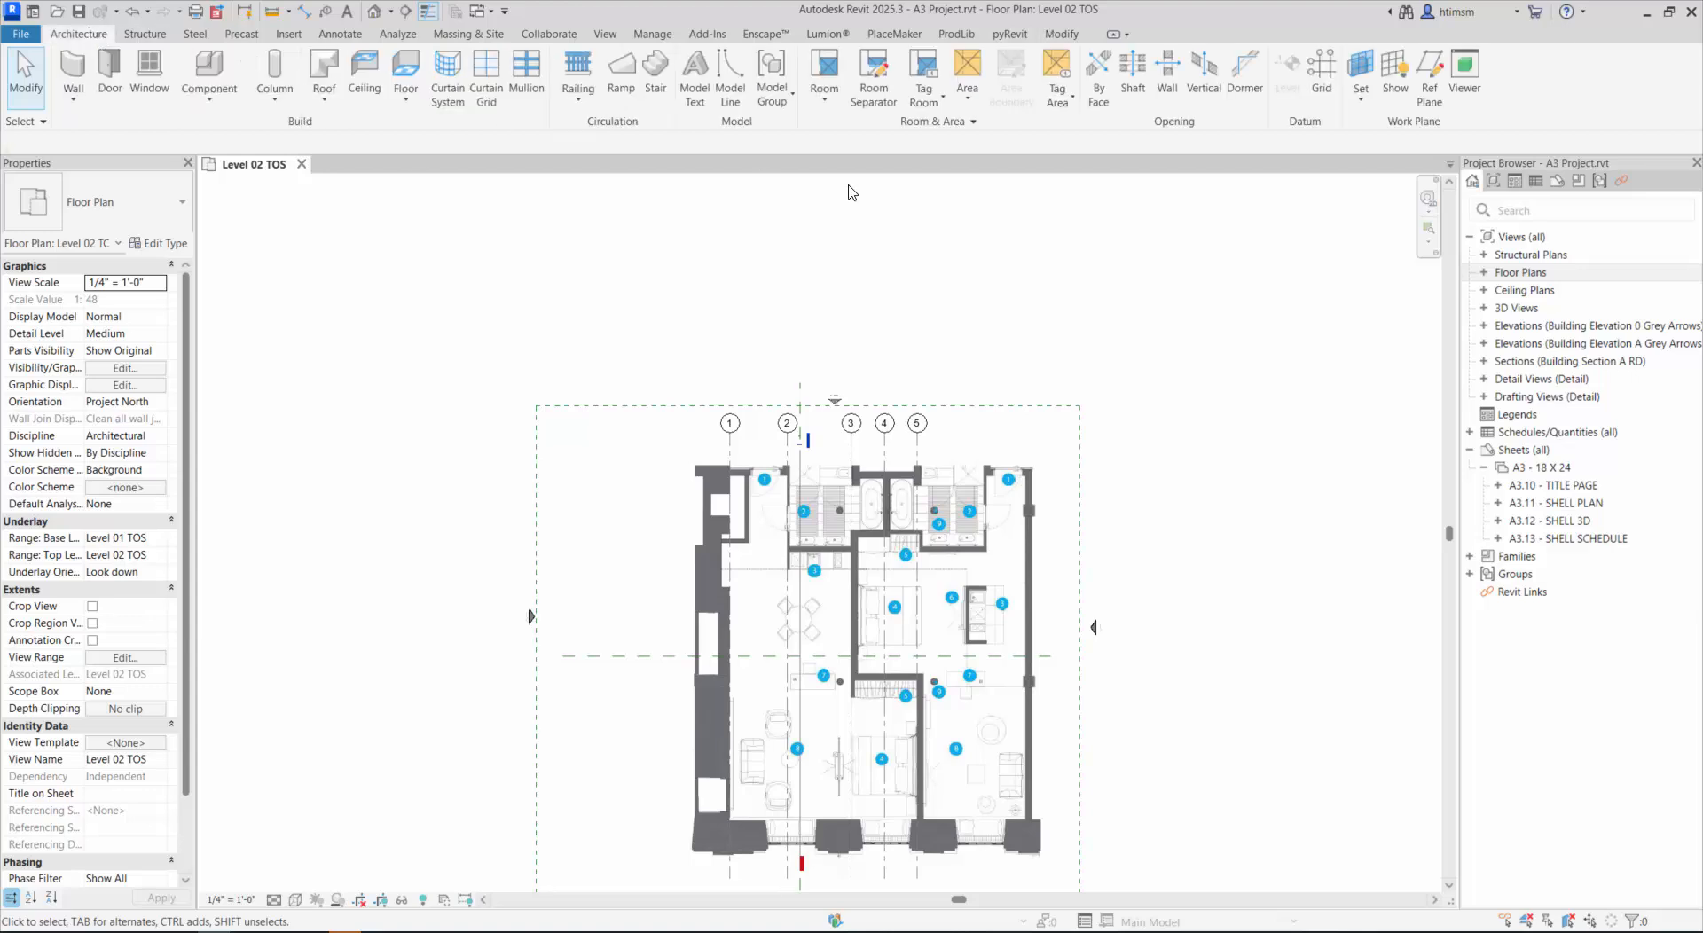
pyautogui.click(1327, 94)
pyautogui.scroll(4, 882, 464)
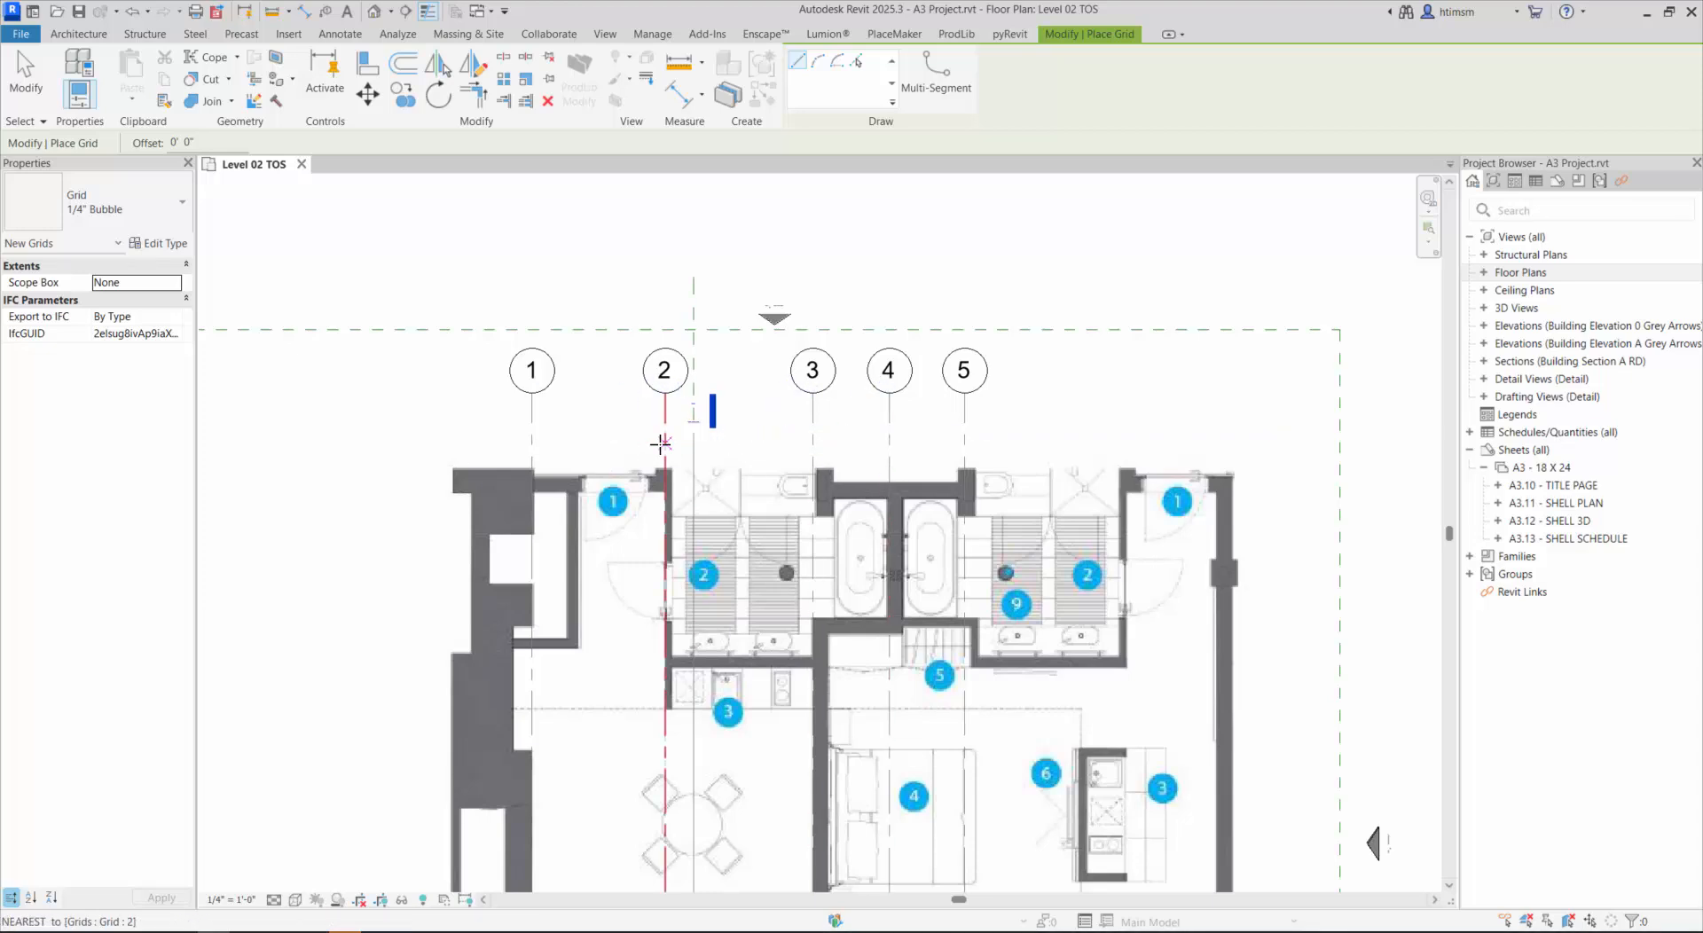
pyautogui.click(1283, 446)
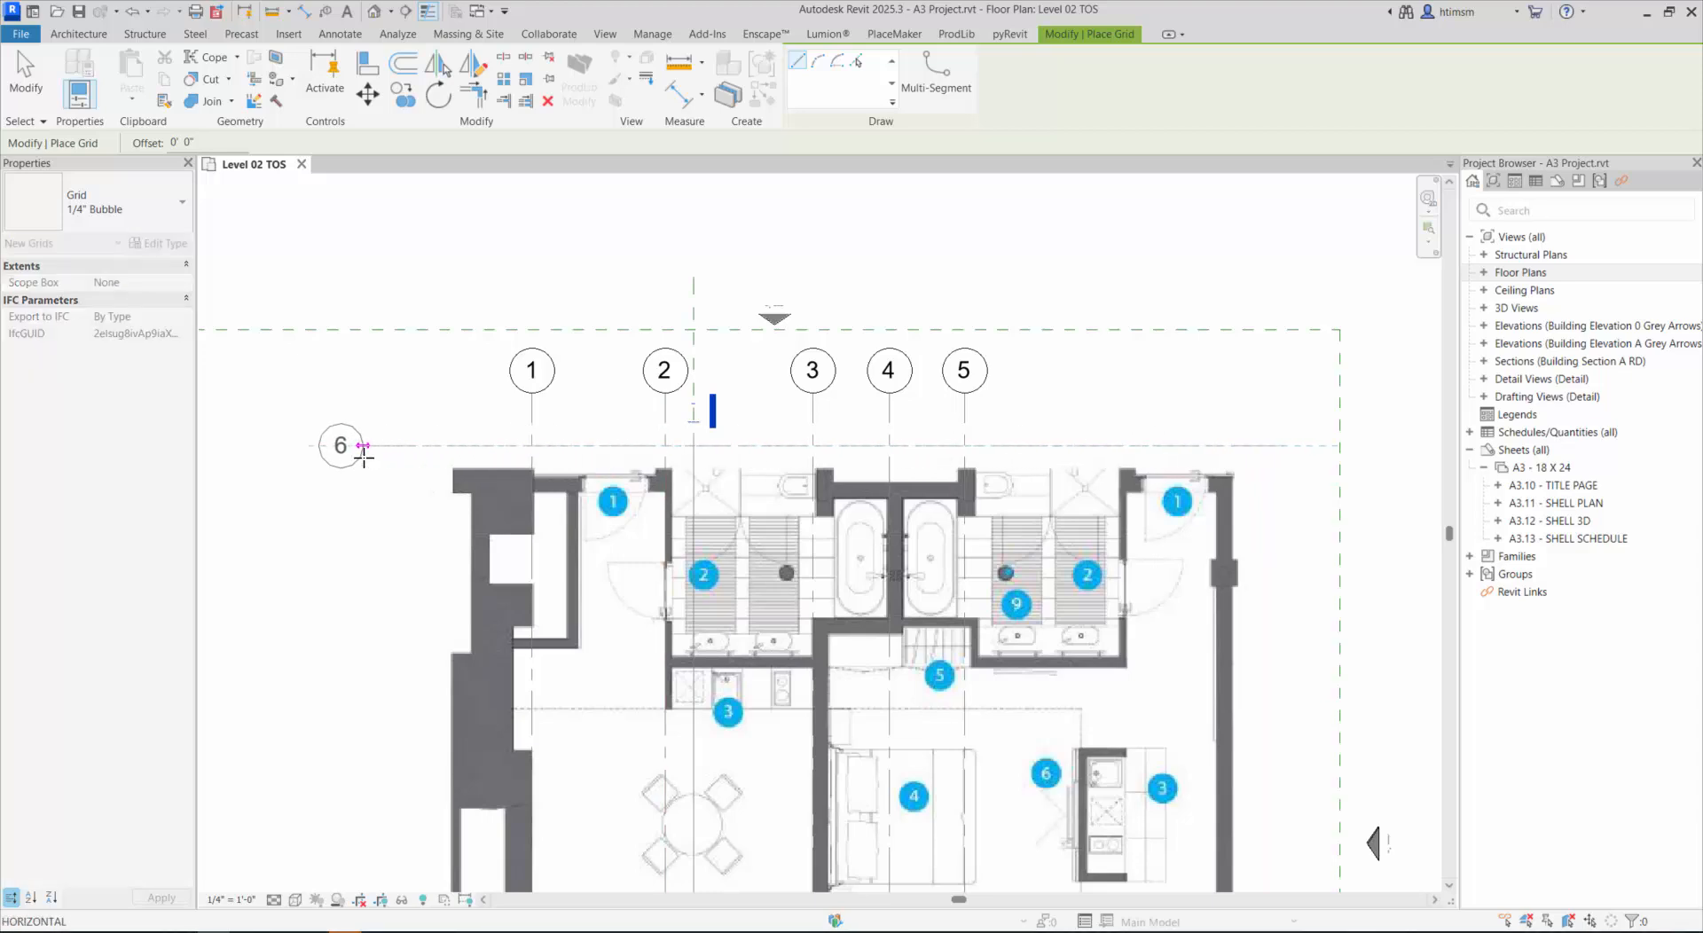
pyautogui.click(364, 458)
# Step: Rename the horizontal grid line above the plan as A
pyautogui.click(343, 441)
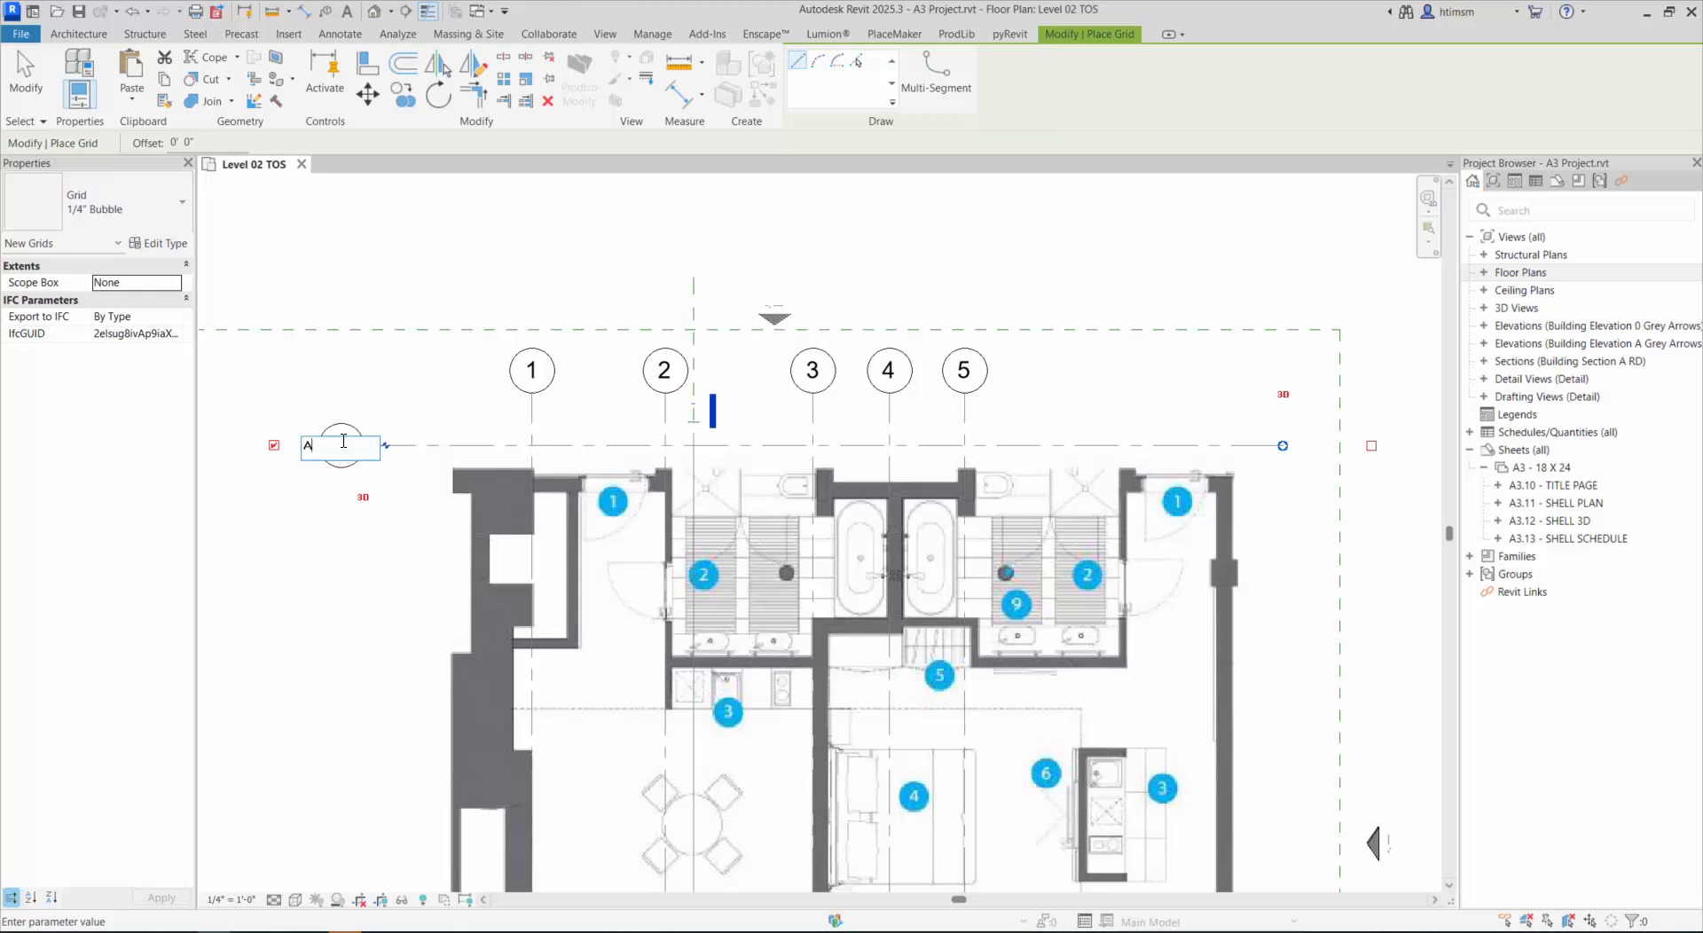
pyautogui.press('Escape')
pyautogui.press('Escape')
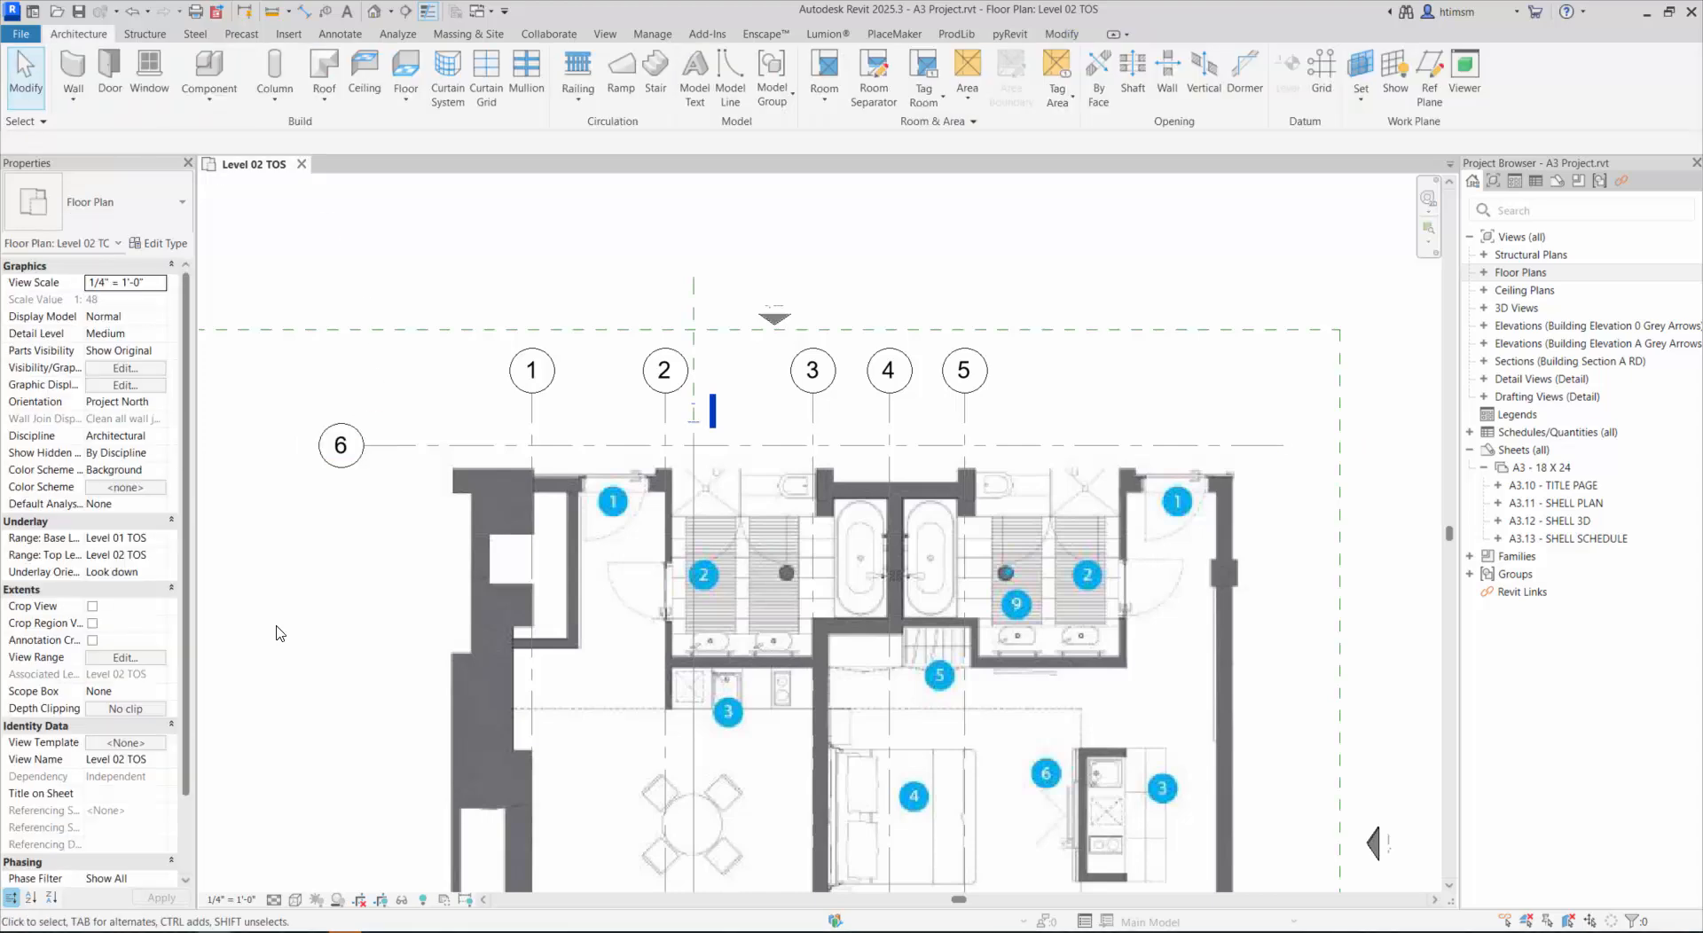
pyautogui.click(342, 448)
pyautogui.click(346, 445)
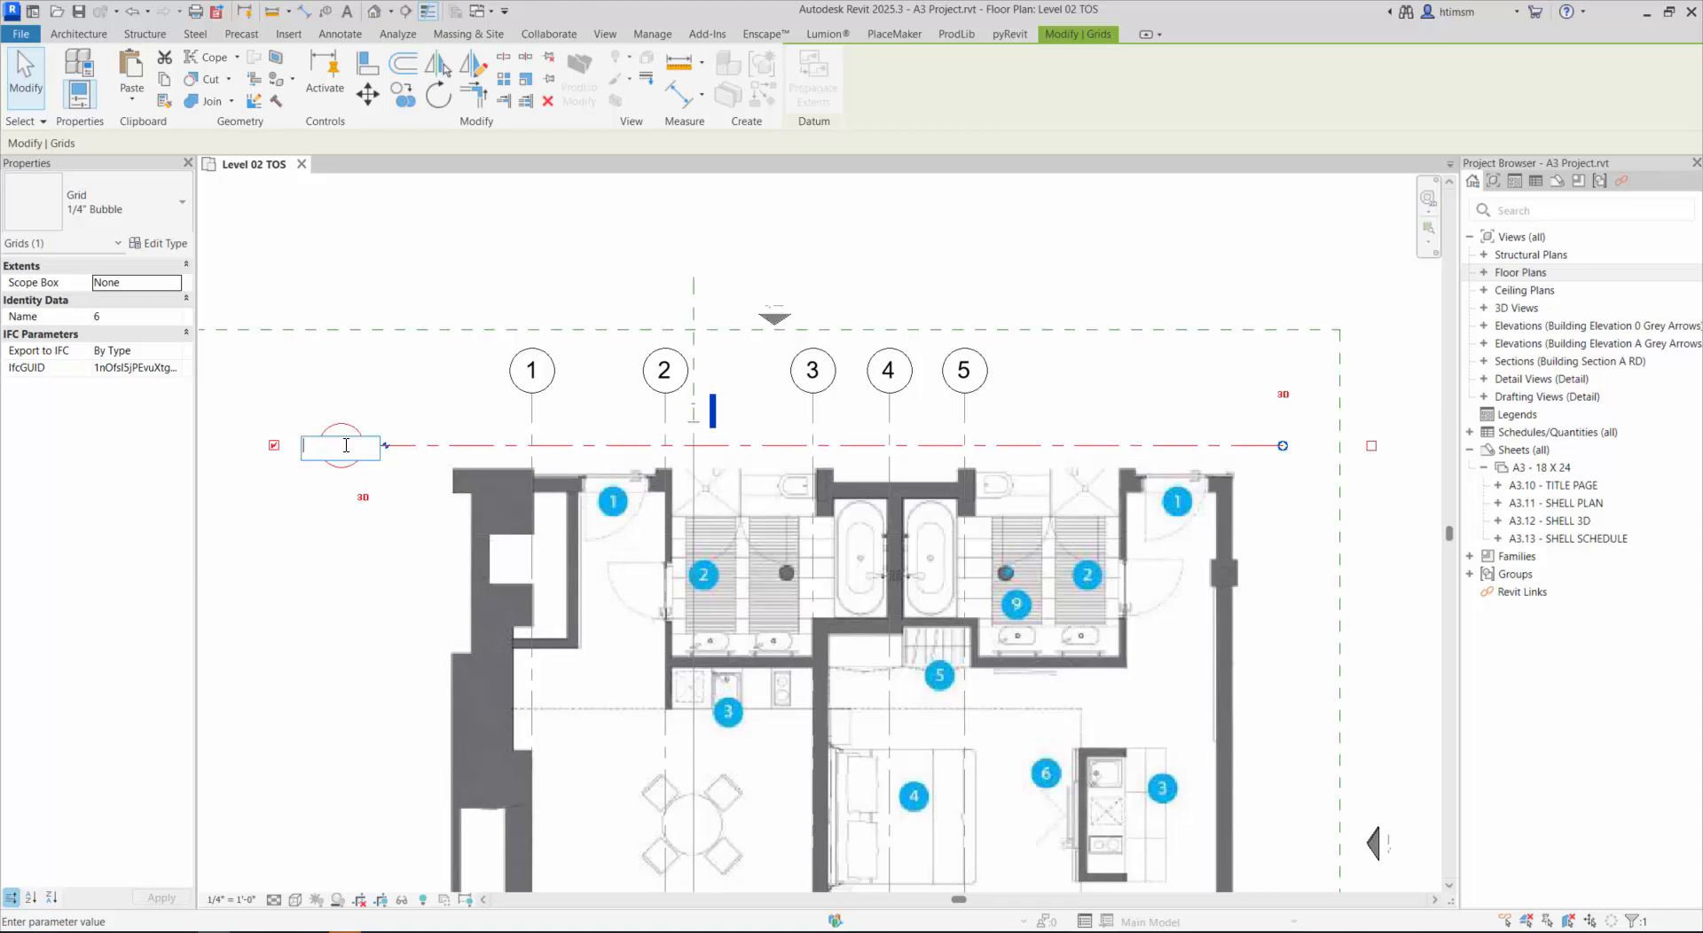
pyautogui.write('A')
pyautogui.press('Return')
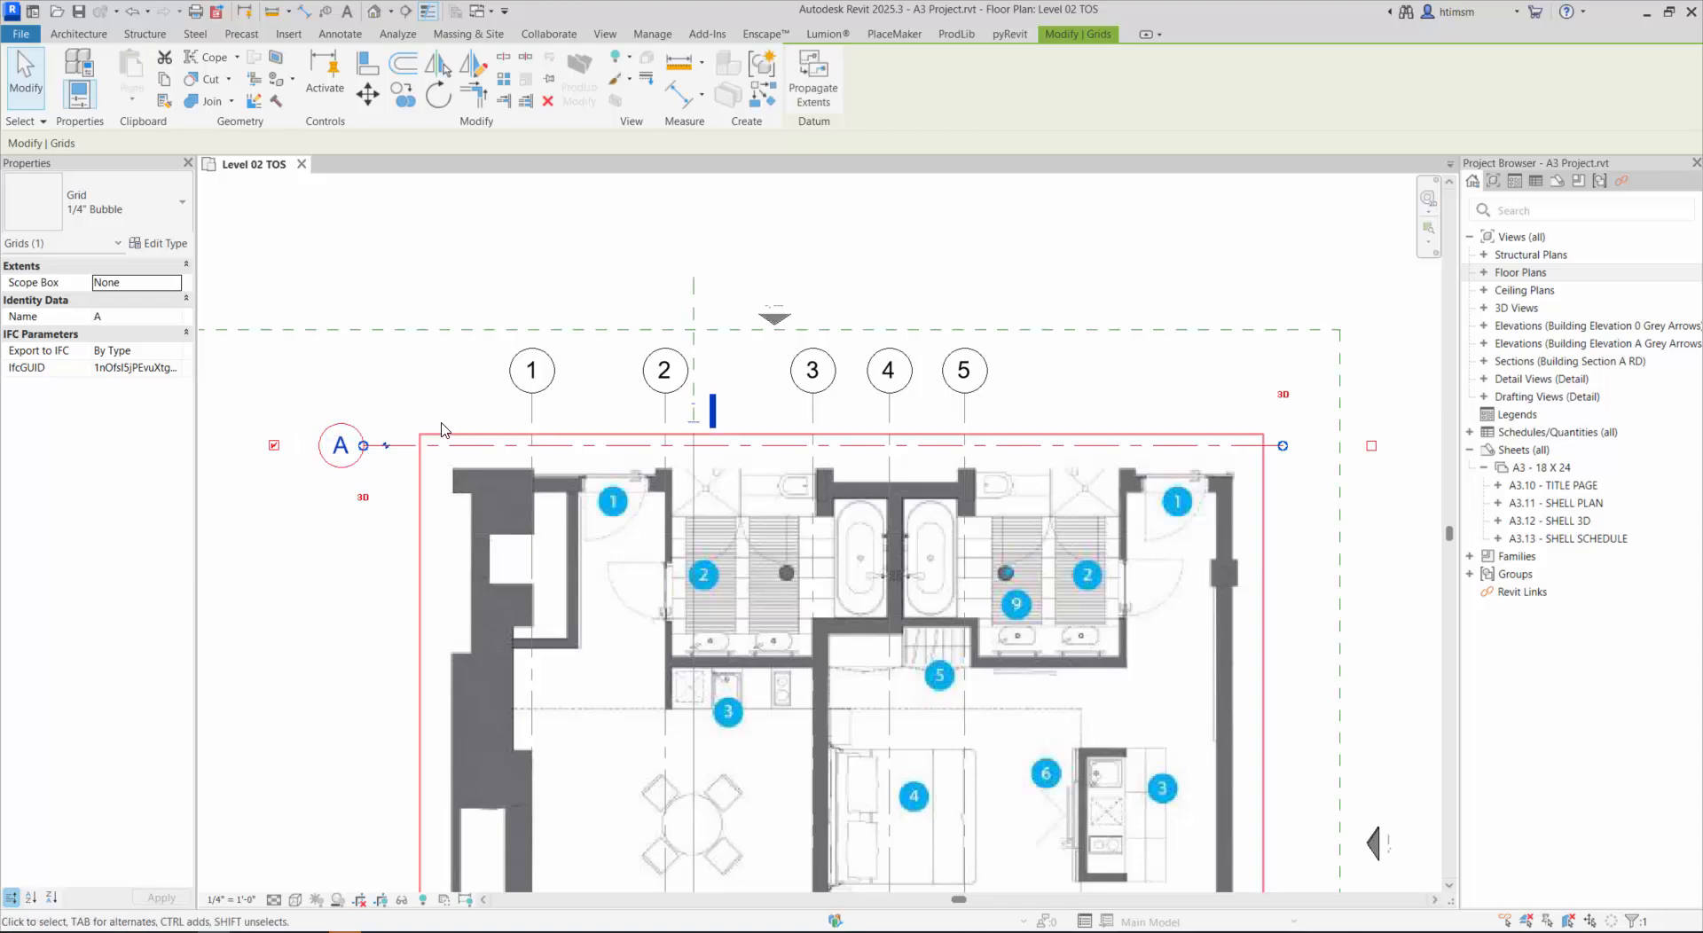
# Step: Nudge grid A down closer to the plan's top wall
pyautogui.click(473, 410)
pyautogui.click(752, 446)
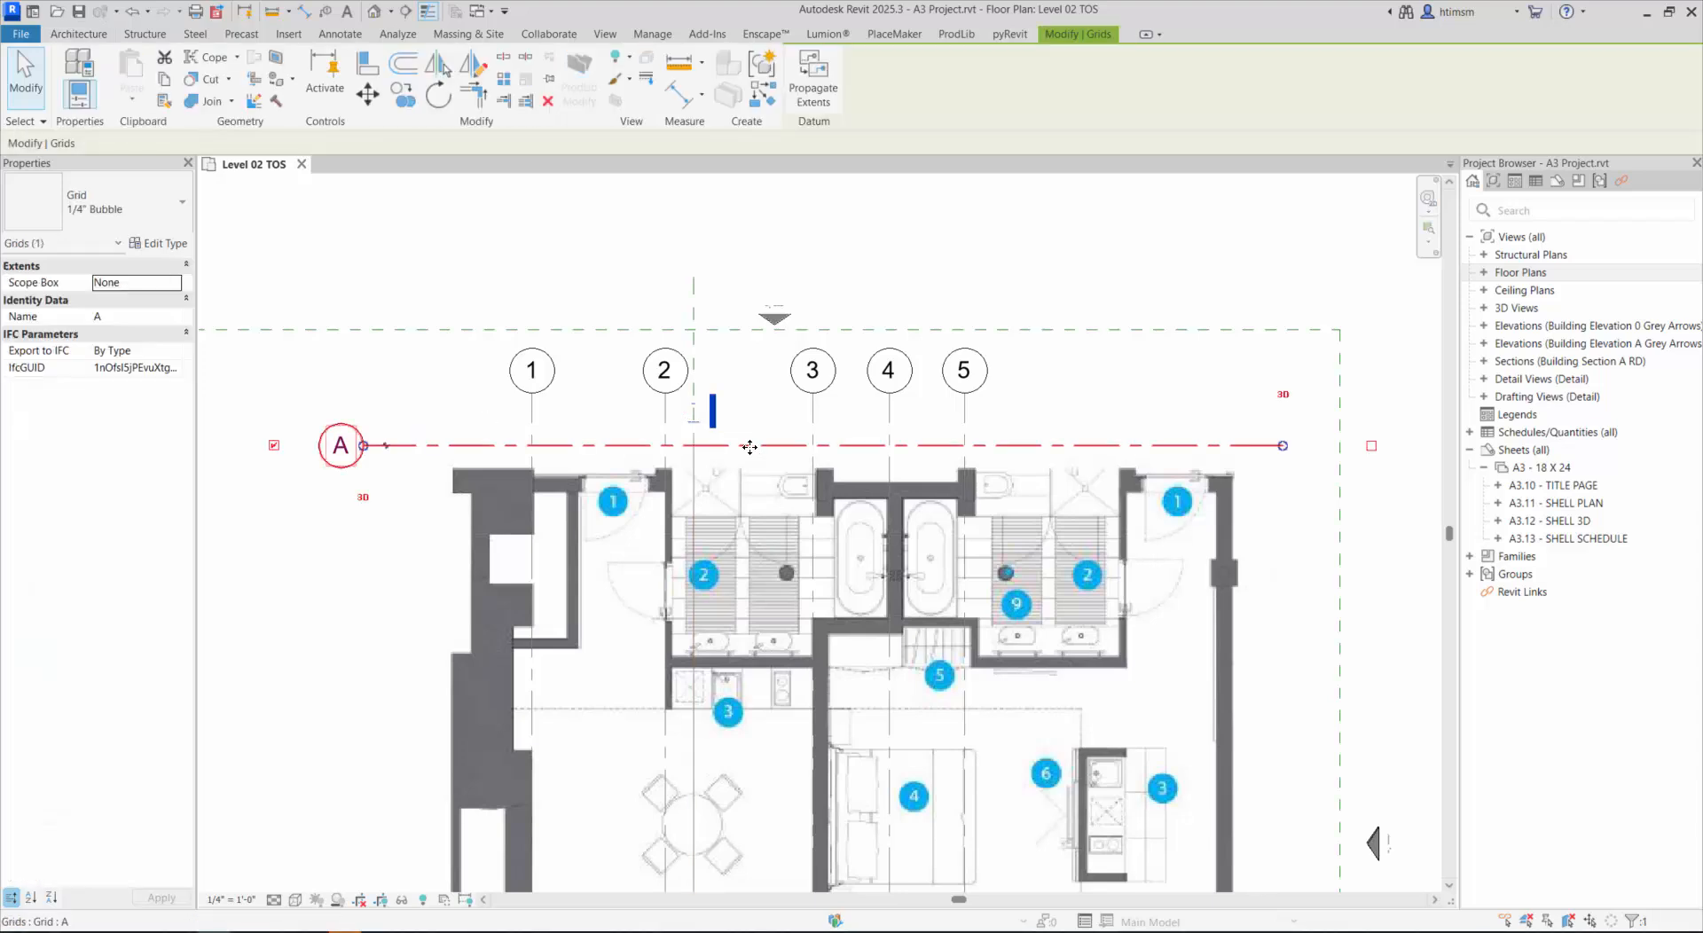
pyautogui.press('Down')
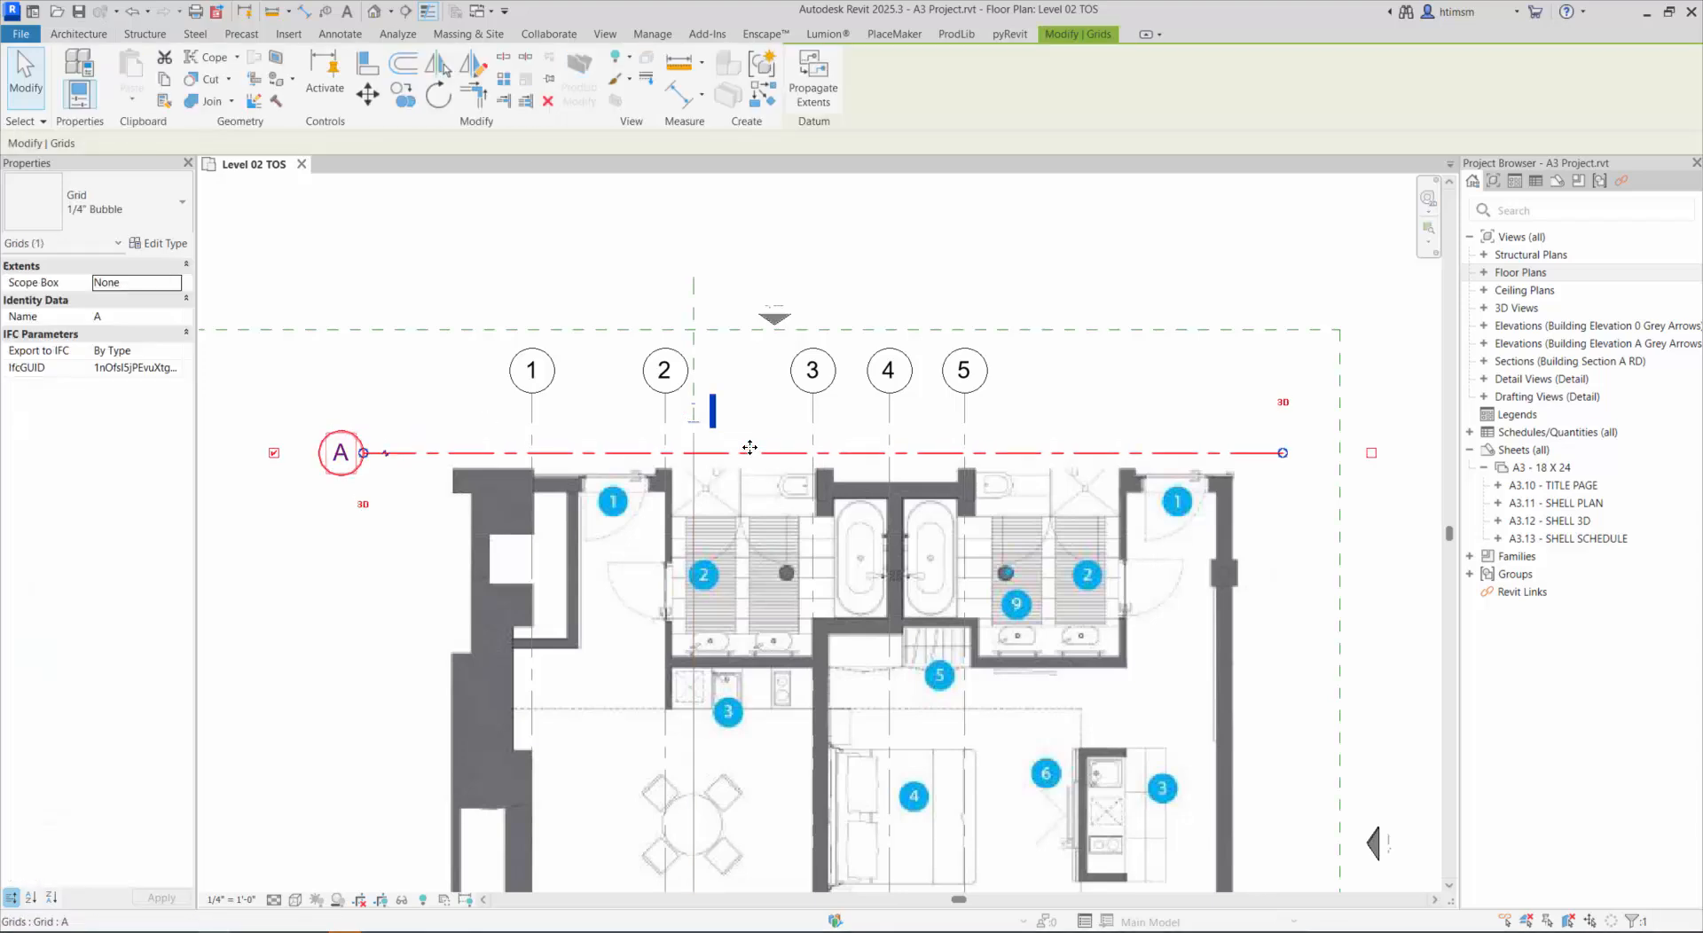
pyautogui.press('Down')
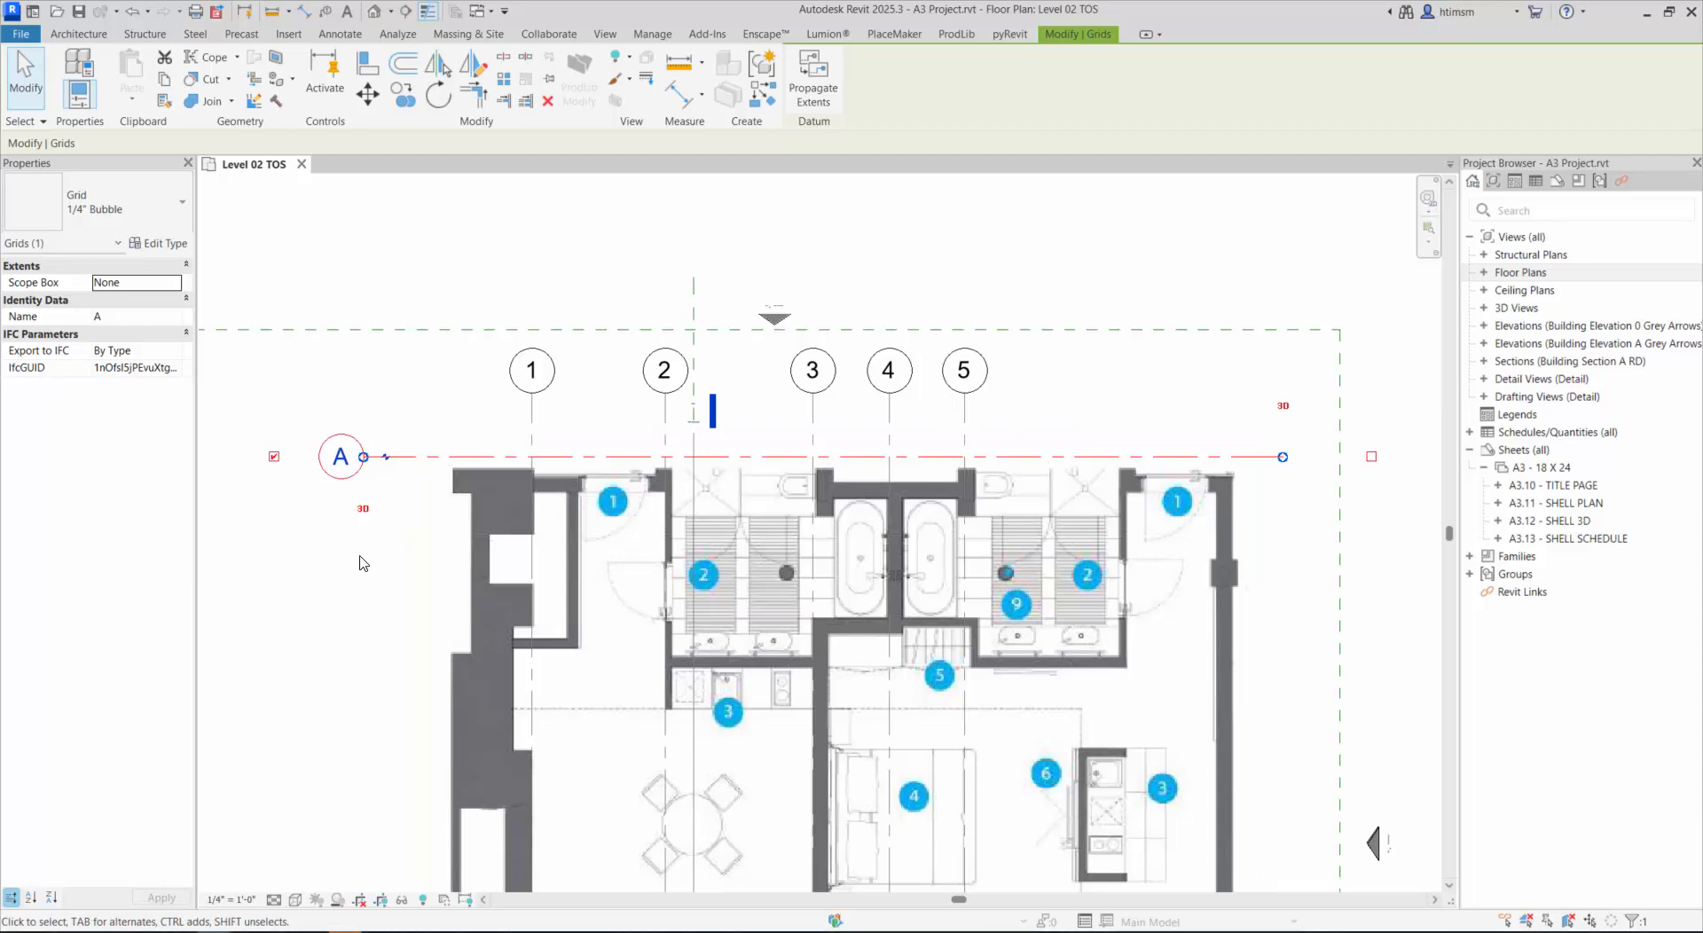
# Step: Copy grid A with Multiple enabled, placing the first copy along the upper face of the wall below the left bathroom
pyautogui.scroll(-2, 743, 399)
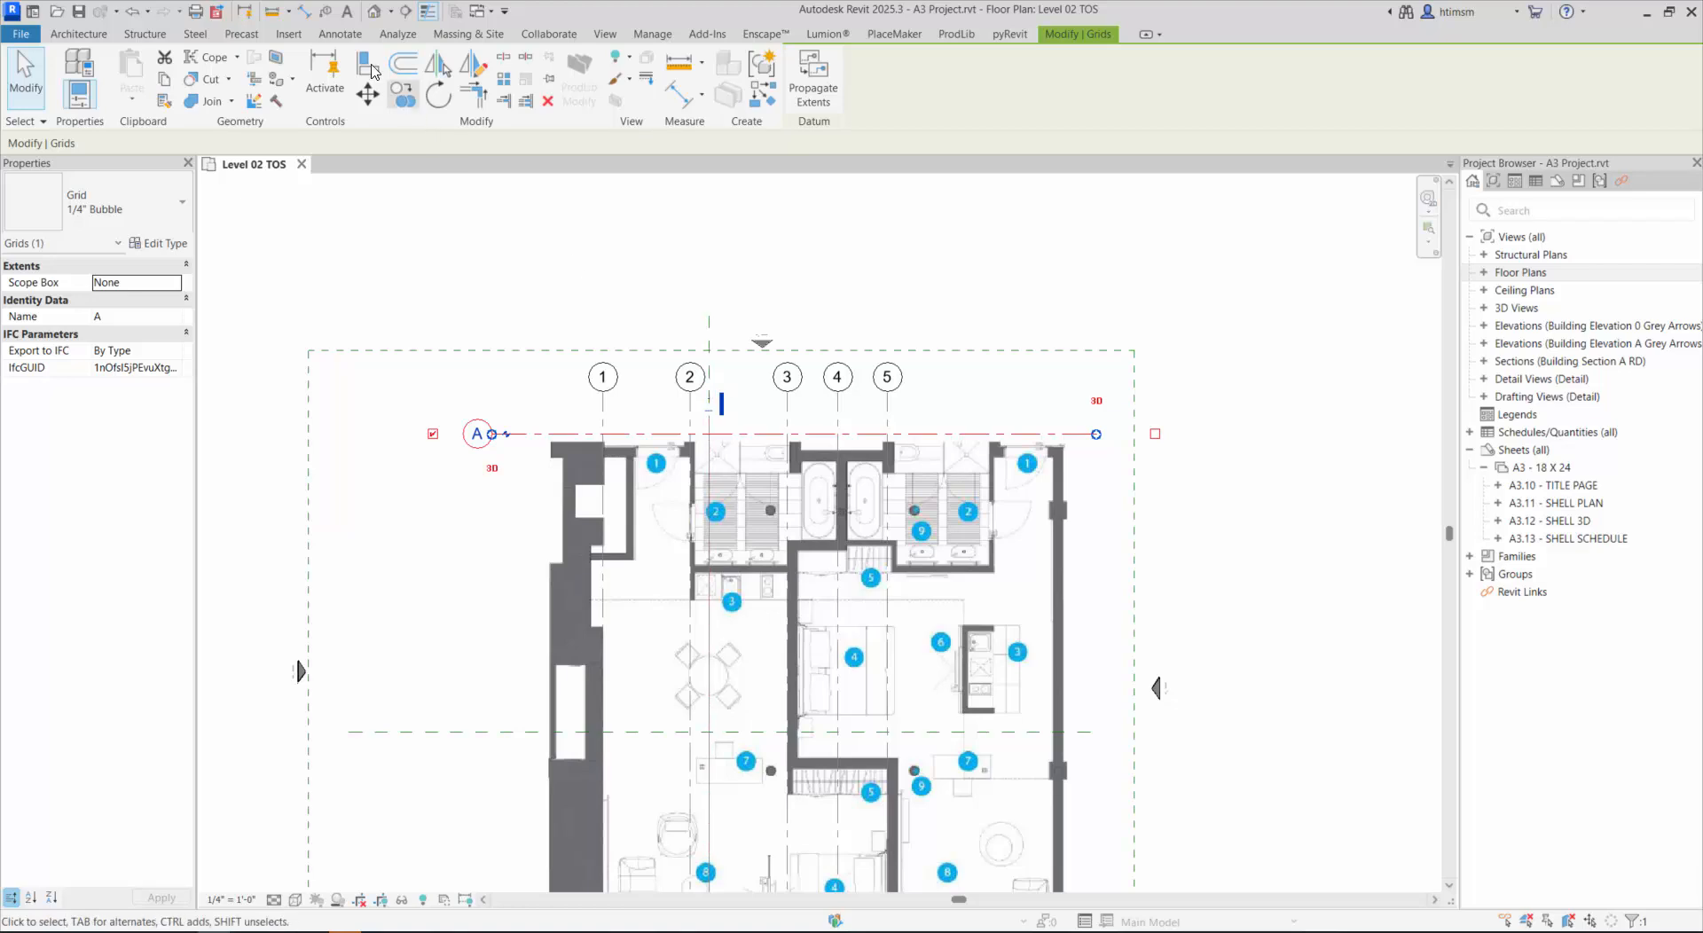
pyautogui.click(403, 93)
pyautogui.click(769, 597)
pyautogui.scroll(1, 736, 412)
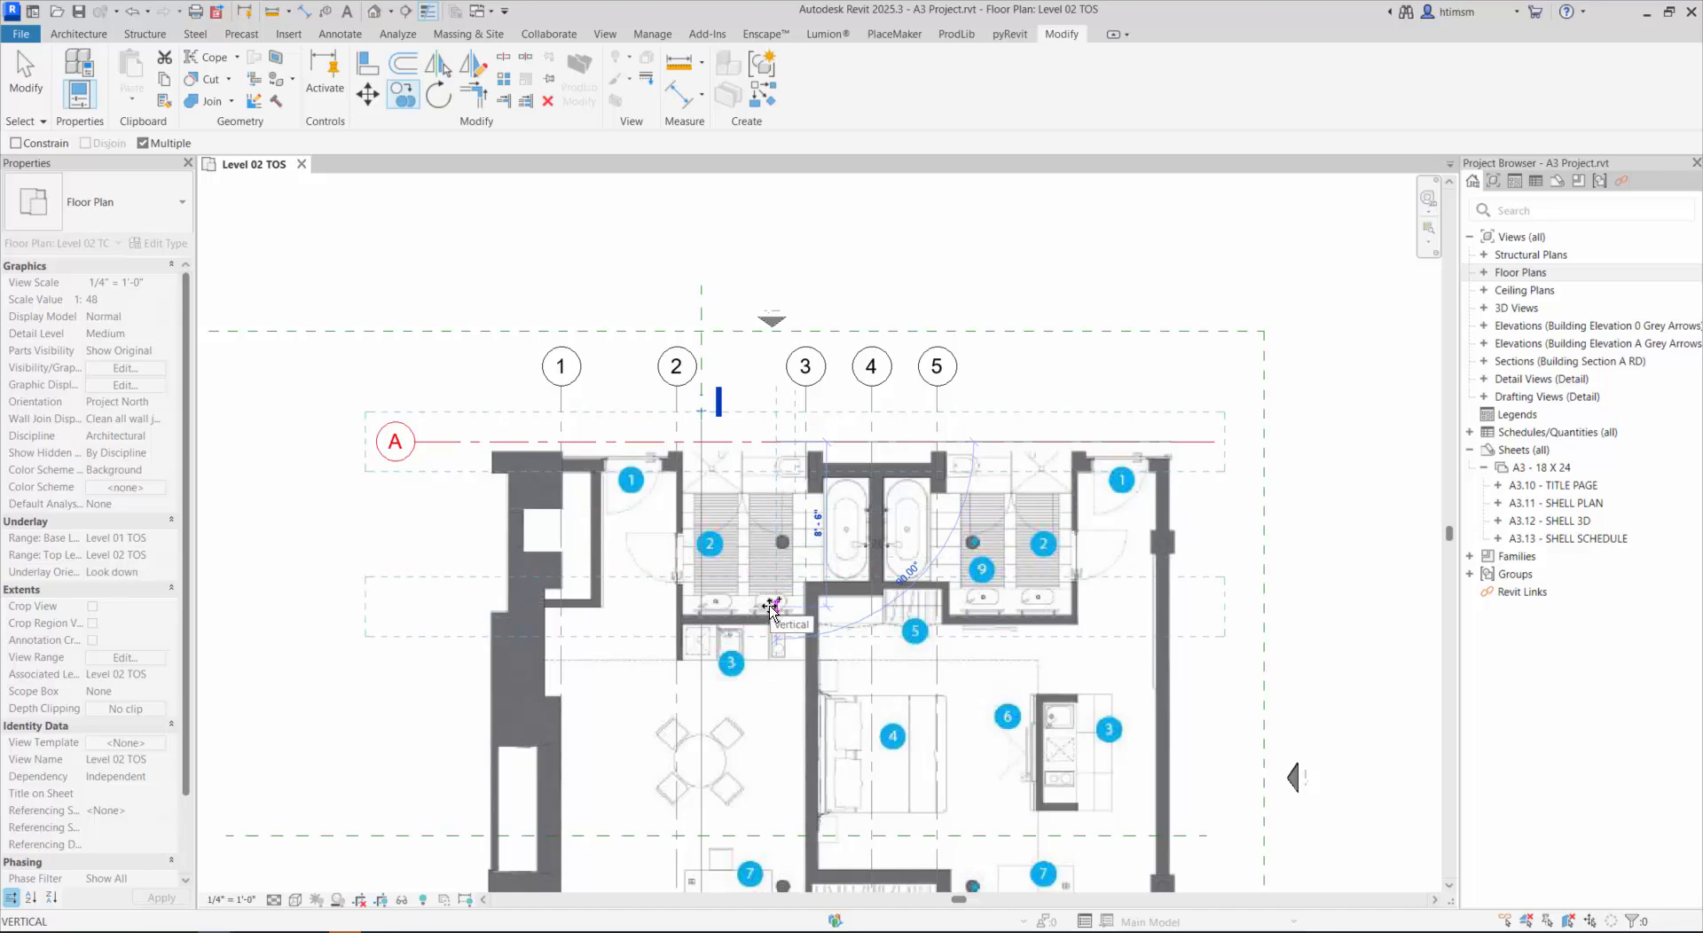
pyautogui.scroll(5, 769, 619)
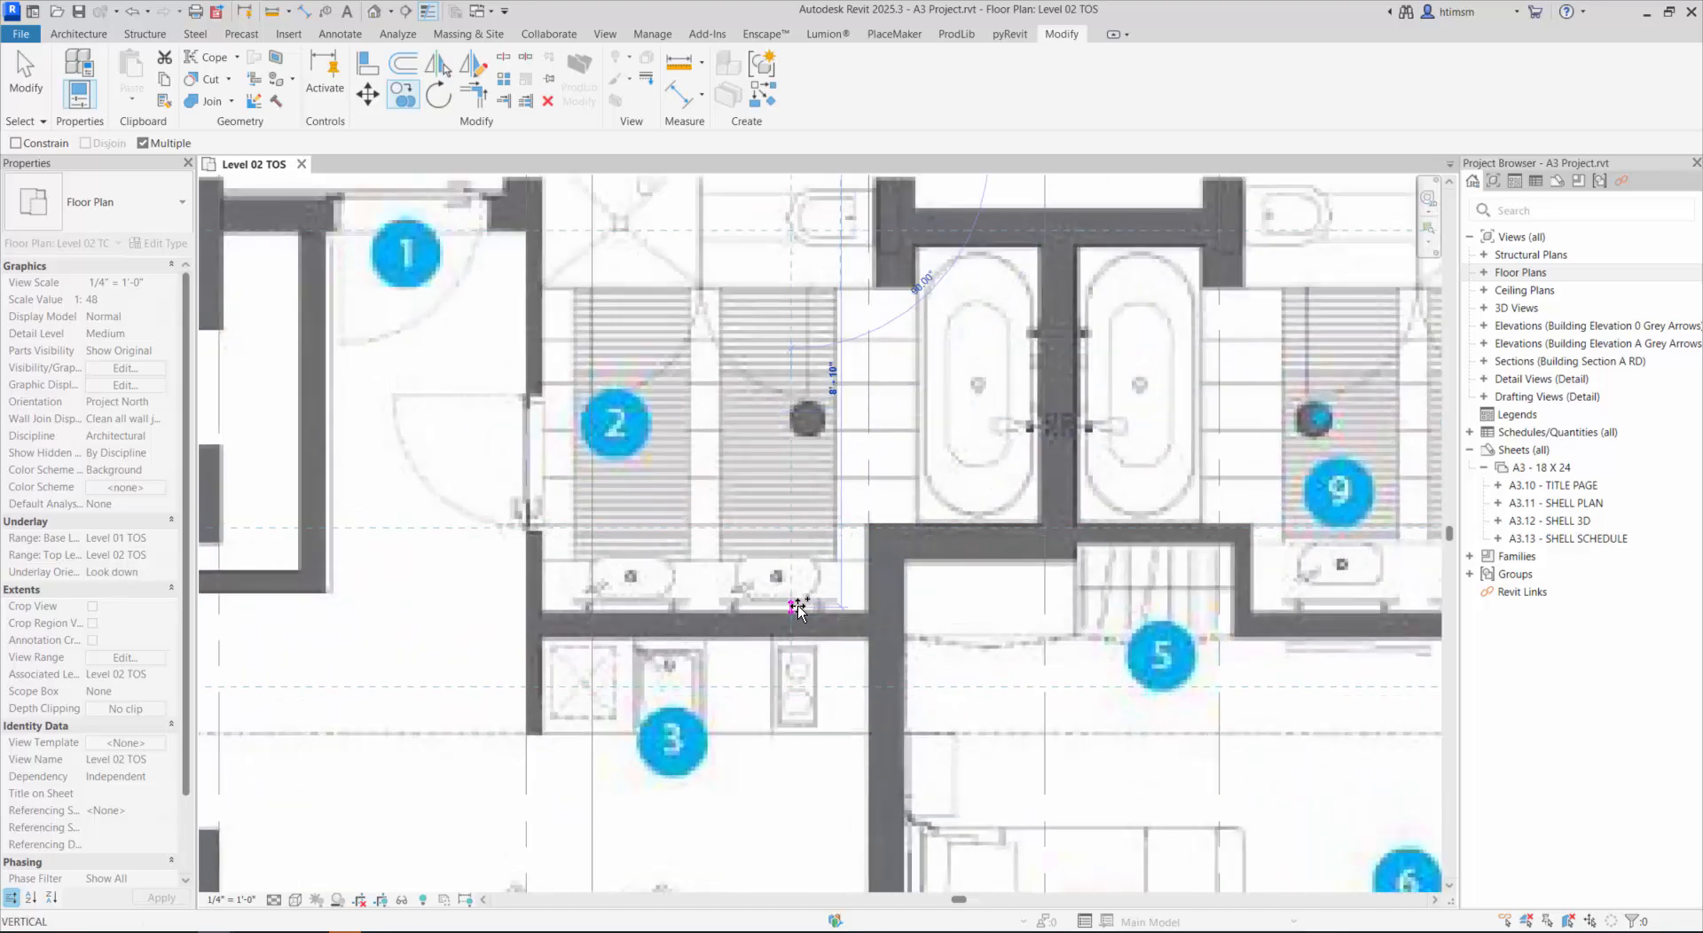
pyautogui.scroll(-6, 778, 664)
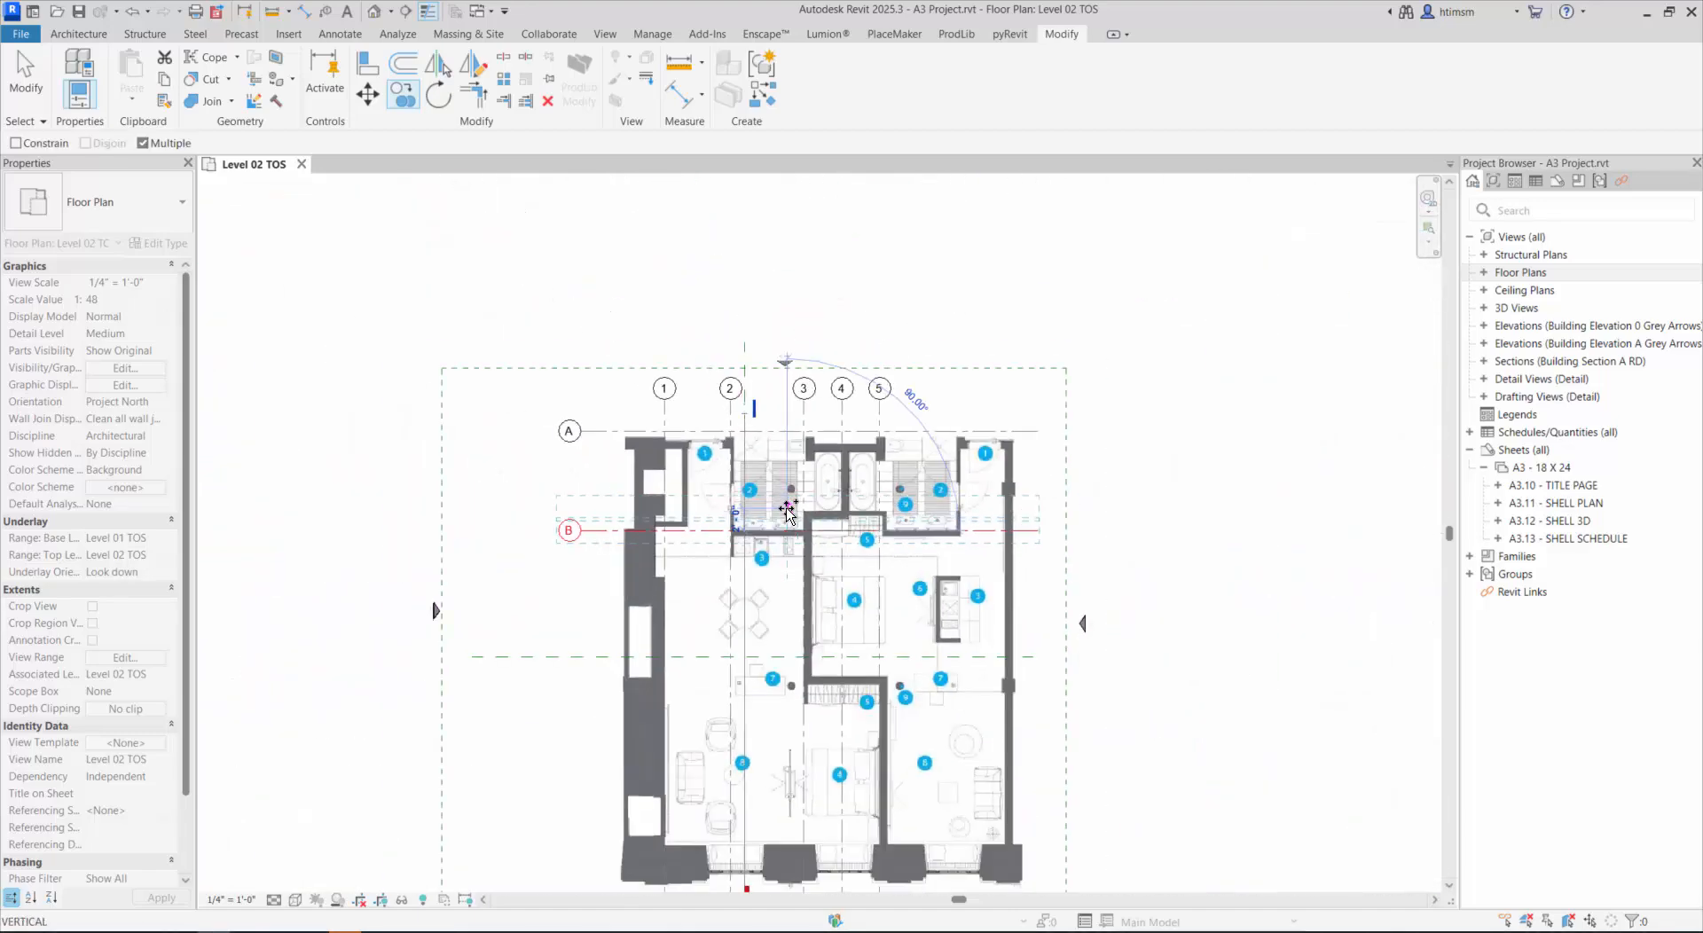
# Step: Place two more copies at the upper face of the wall above the lower bedroom closet and the inner face of the bottom window piers
pyautogui.scroll(5, 777, 664)
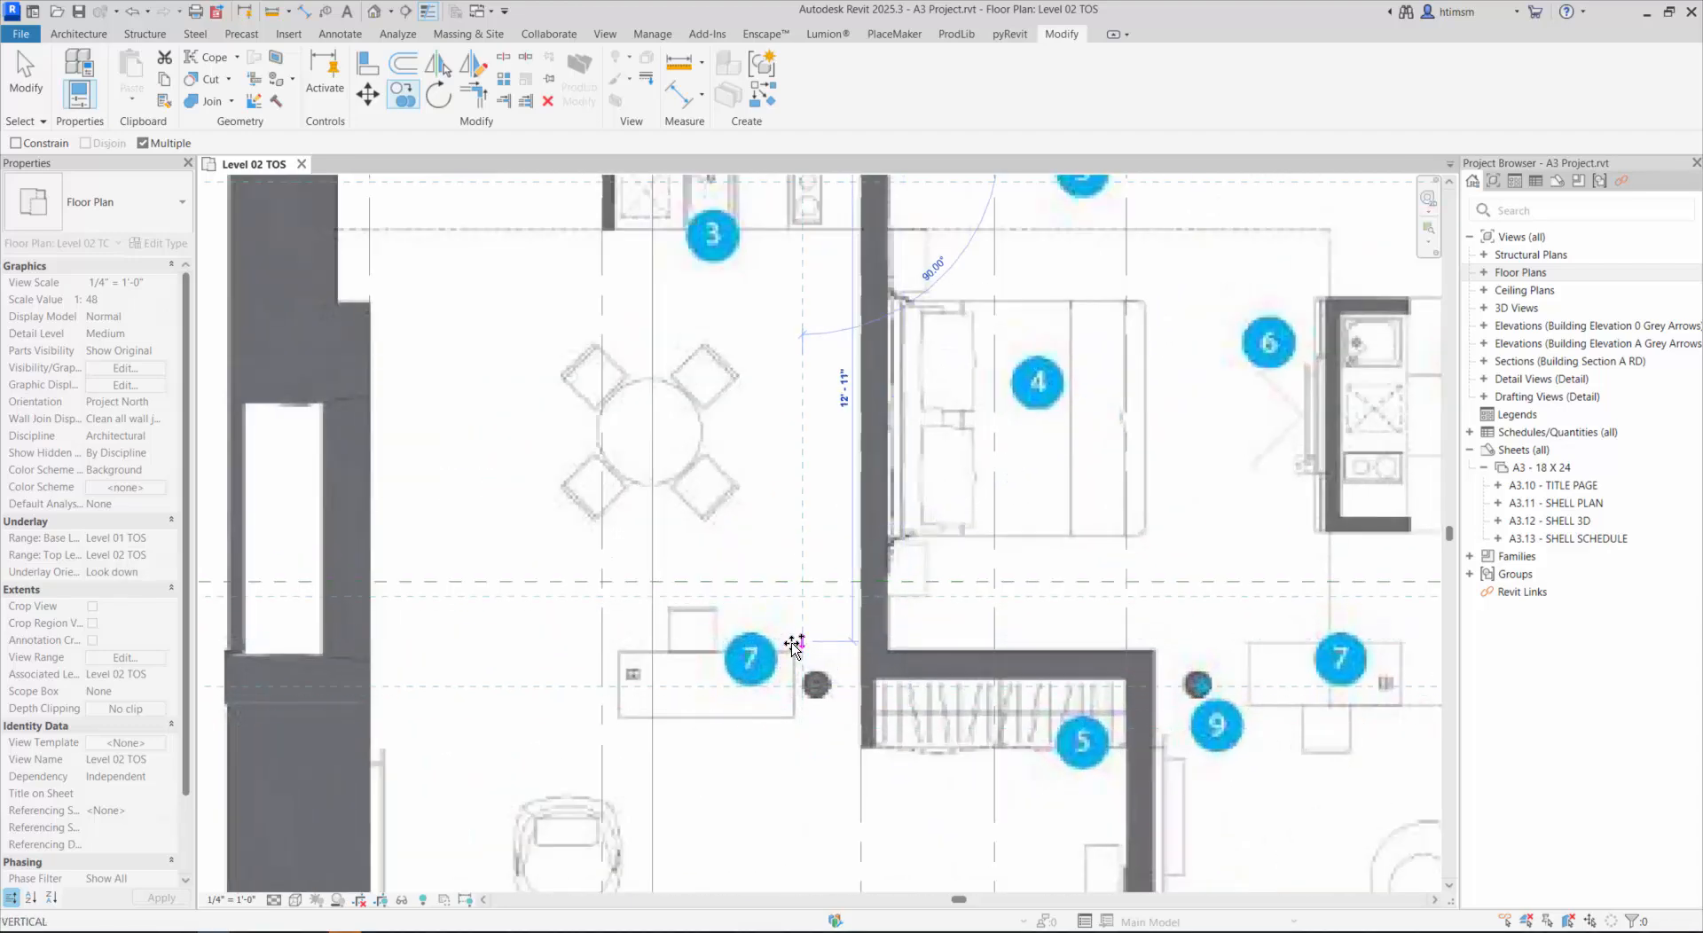
pyautogui.scroll(-6, 806, 648)
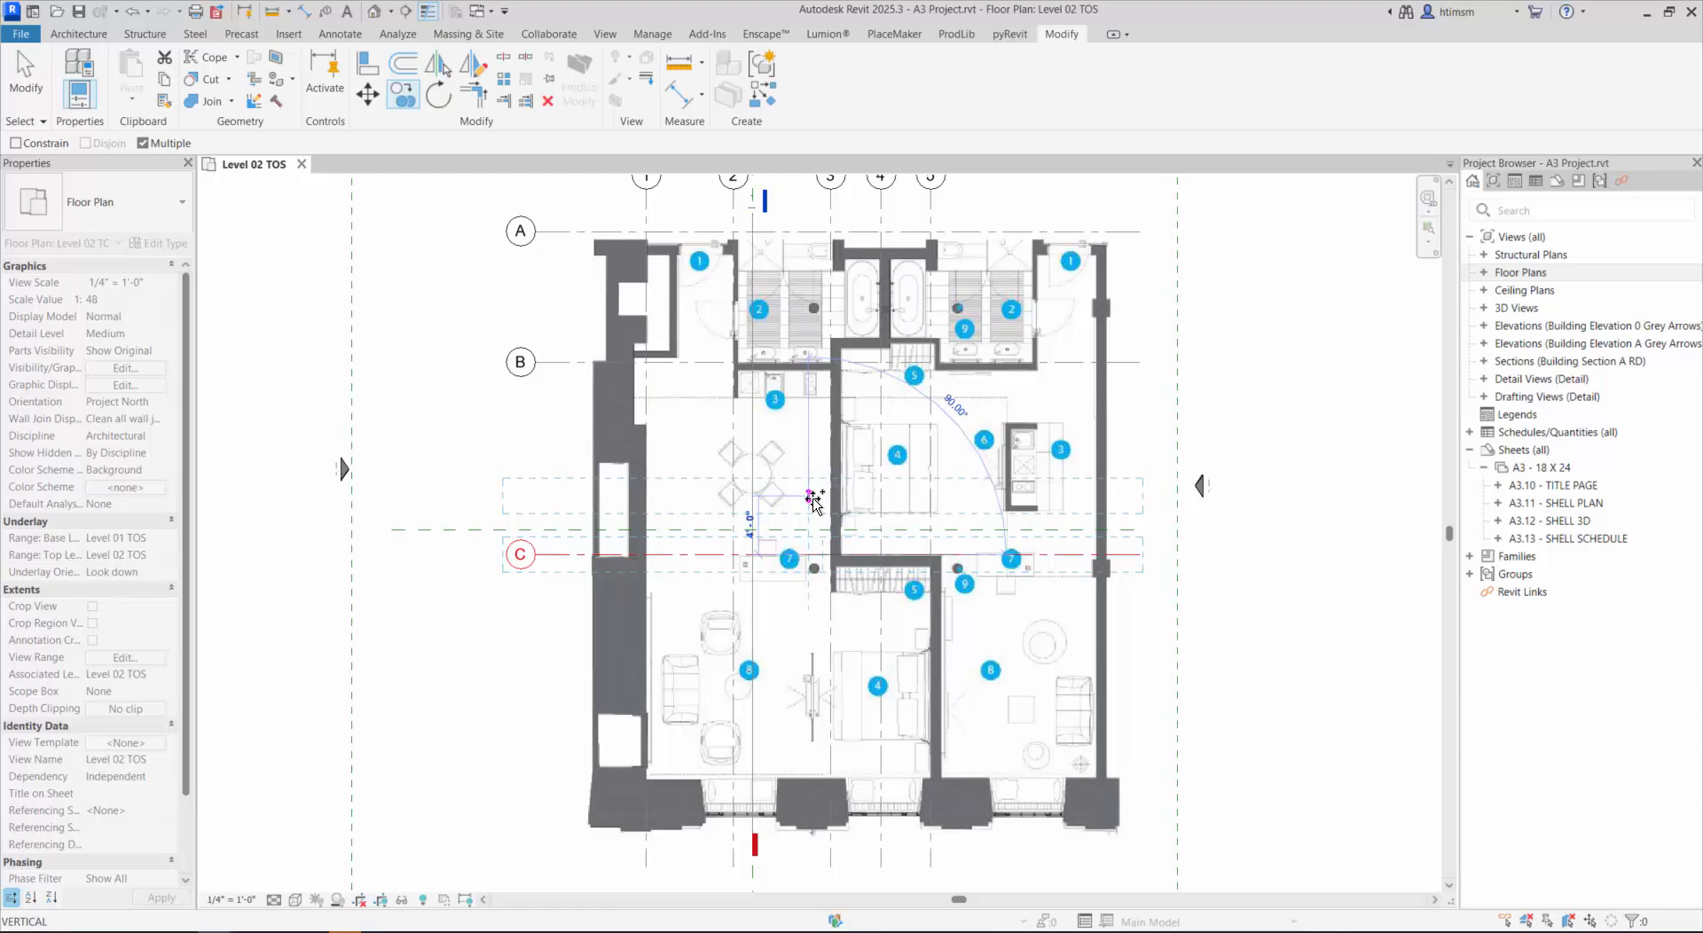
pyautogui.scroll(5, 811, 784)
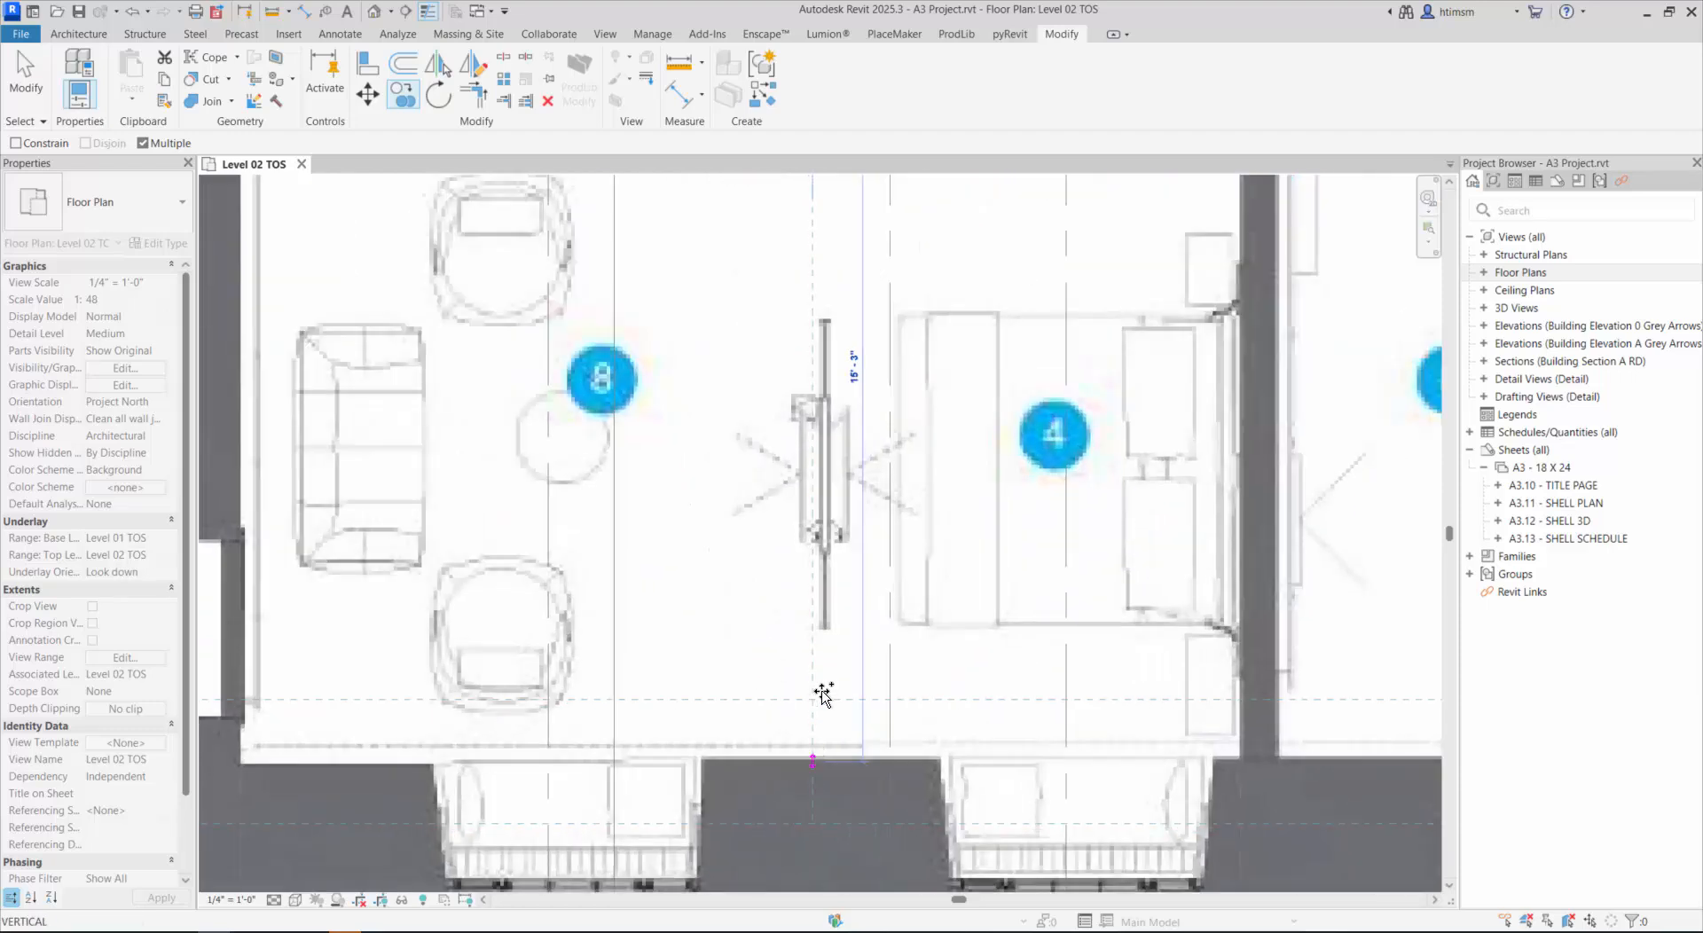
pyautogui.scroll(2, 815, 693)
pyautogui.scroll(-2, 799, 793)
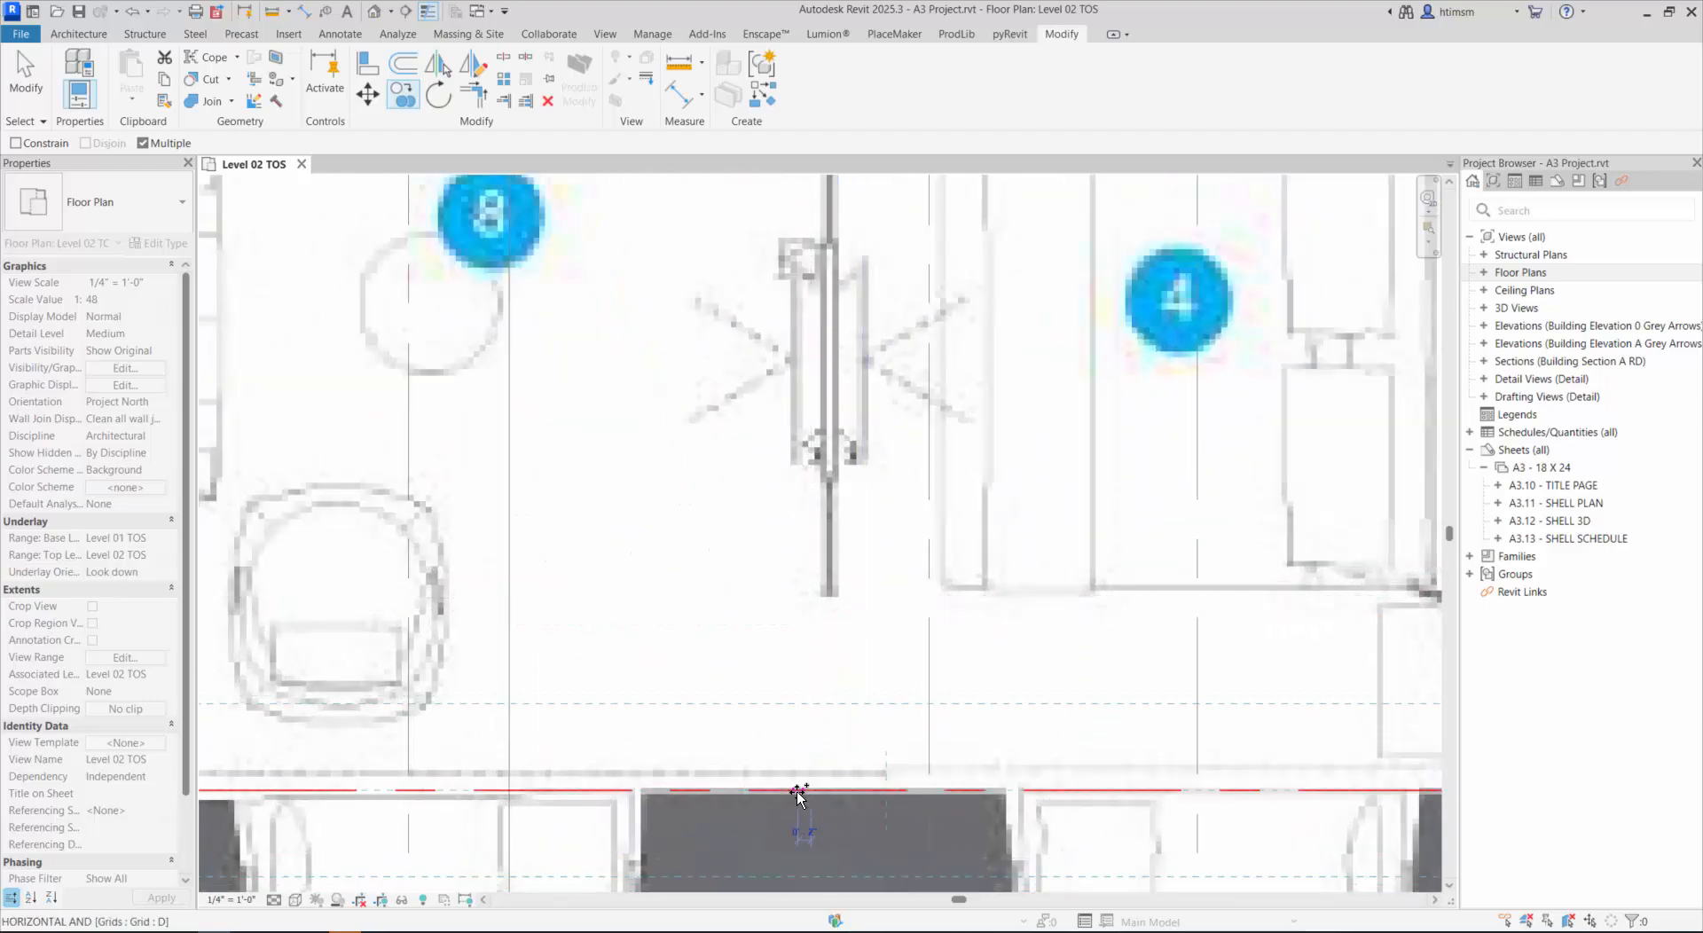
pyautogui.scroll(-5, 798, 688)
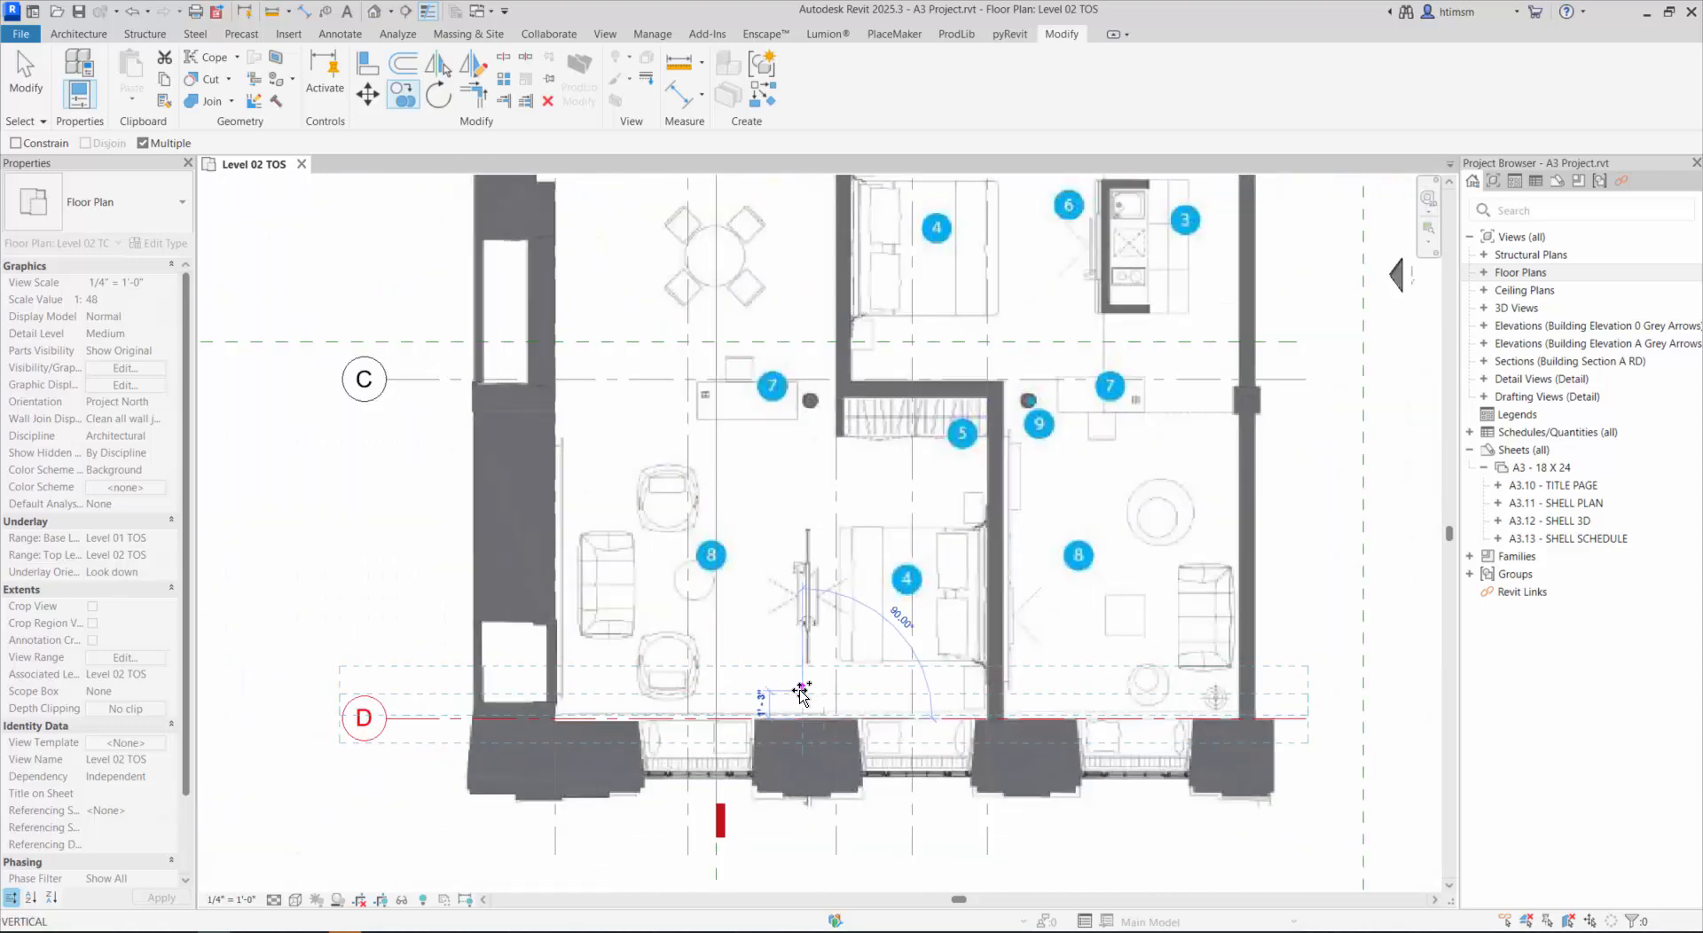
# Step: Check how grids D, C, 3, 2 and A line up with the walls across the floor plan
pyautogui.scroll(5, 722, 694)
pyautogui.click(721, 694)
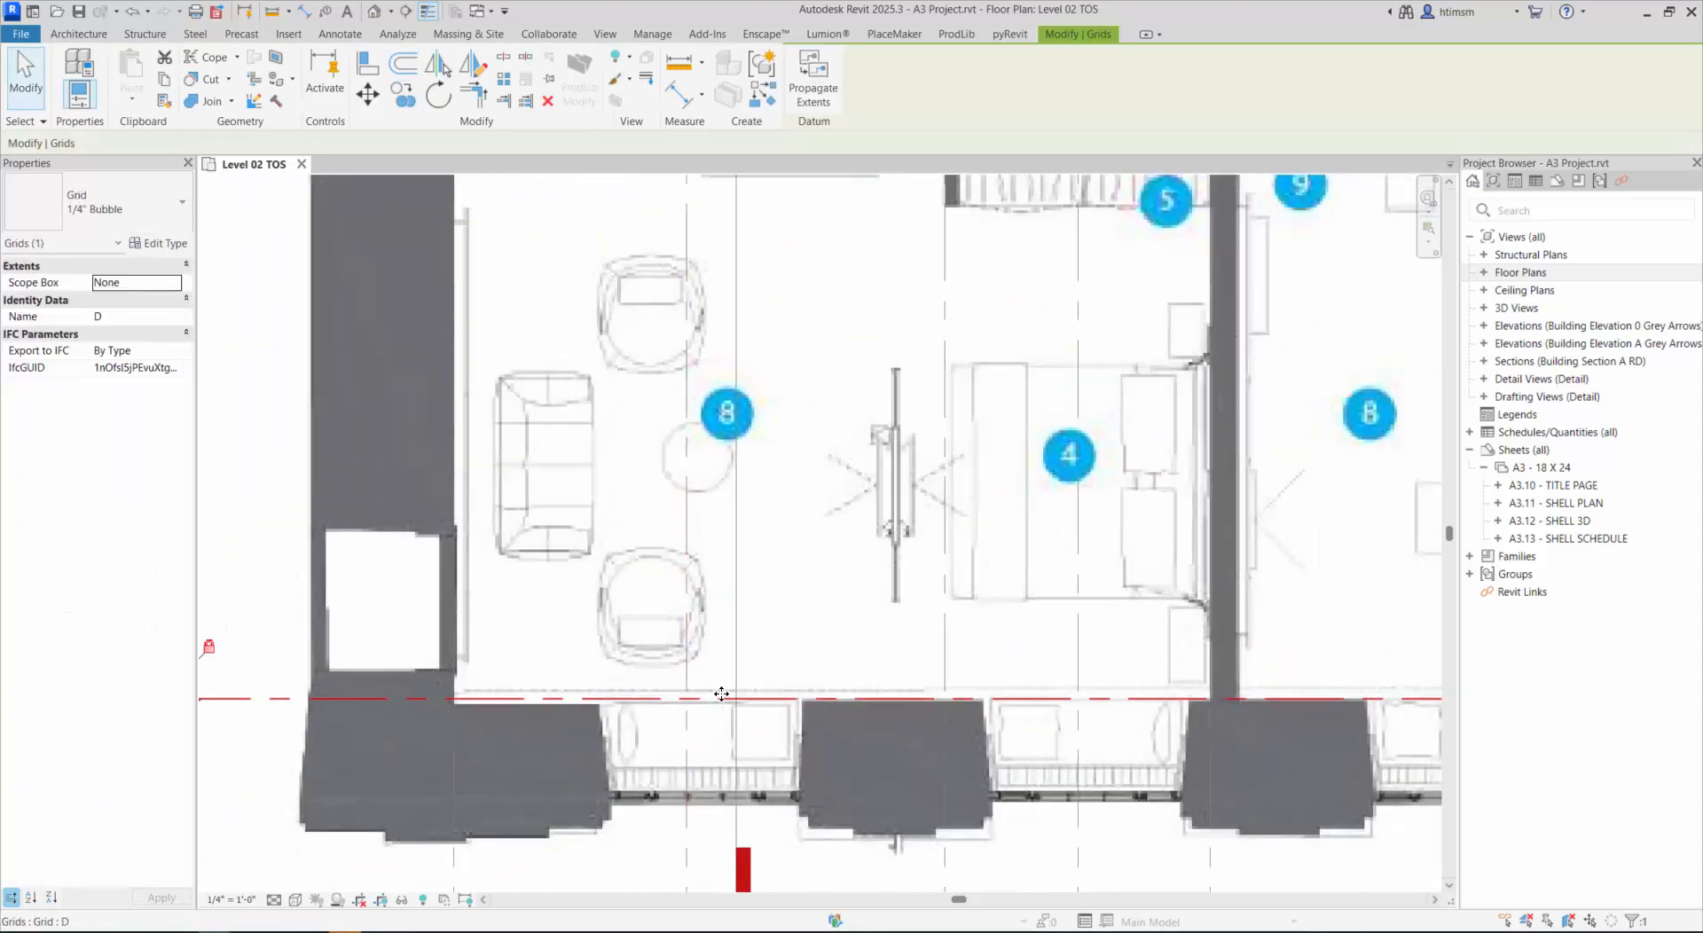
pyautogui.scroll(4, 895, 683)
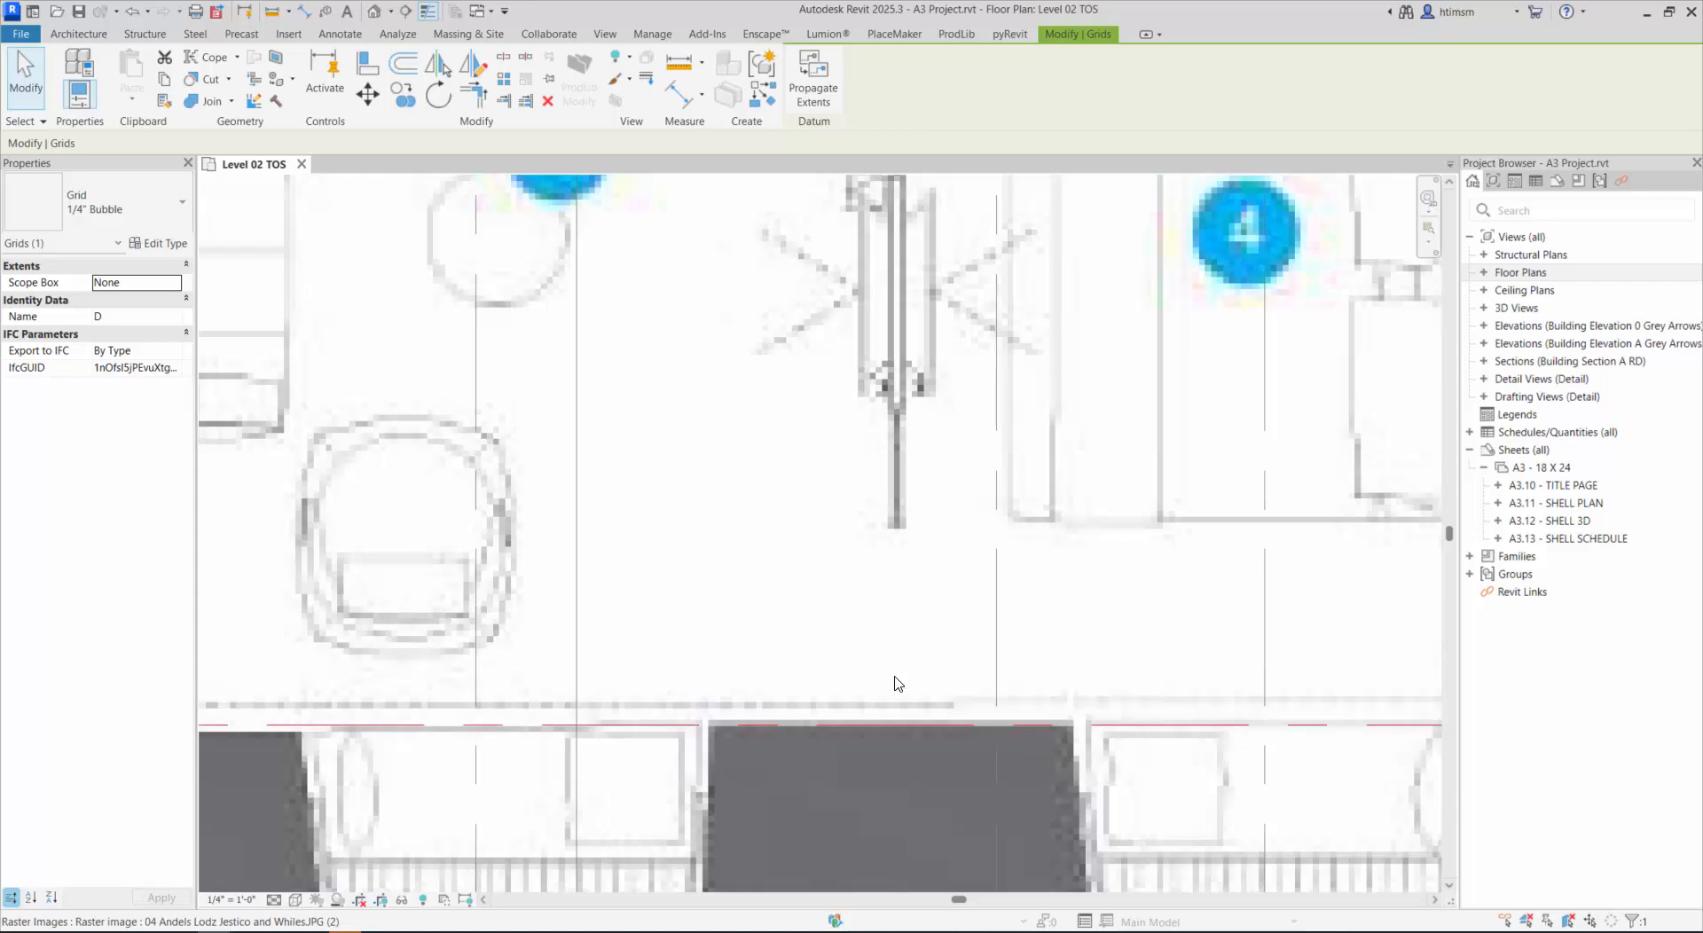
pyautogui.scroll(-5, 895, 683)
pyautogui.scroll(5, 933, 324)
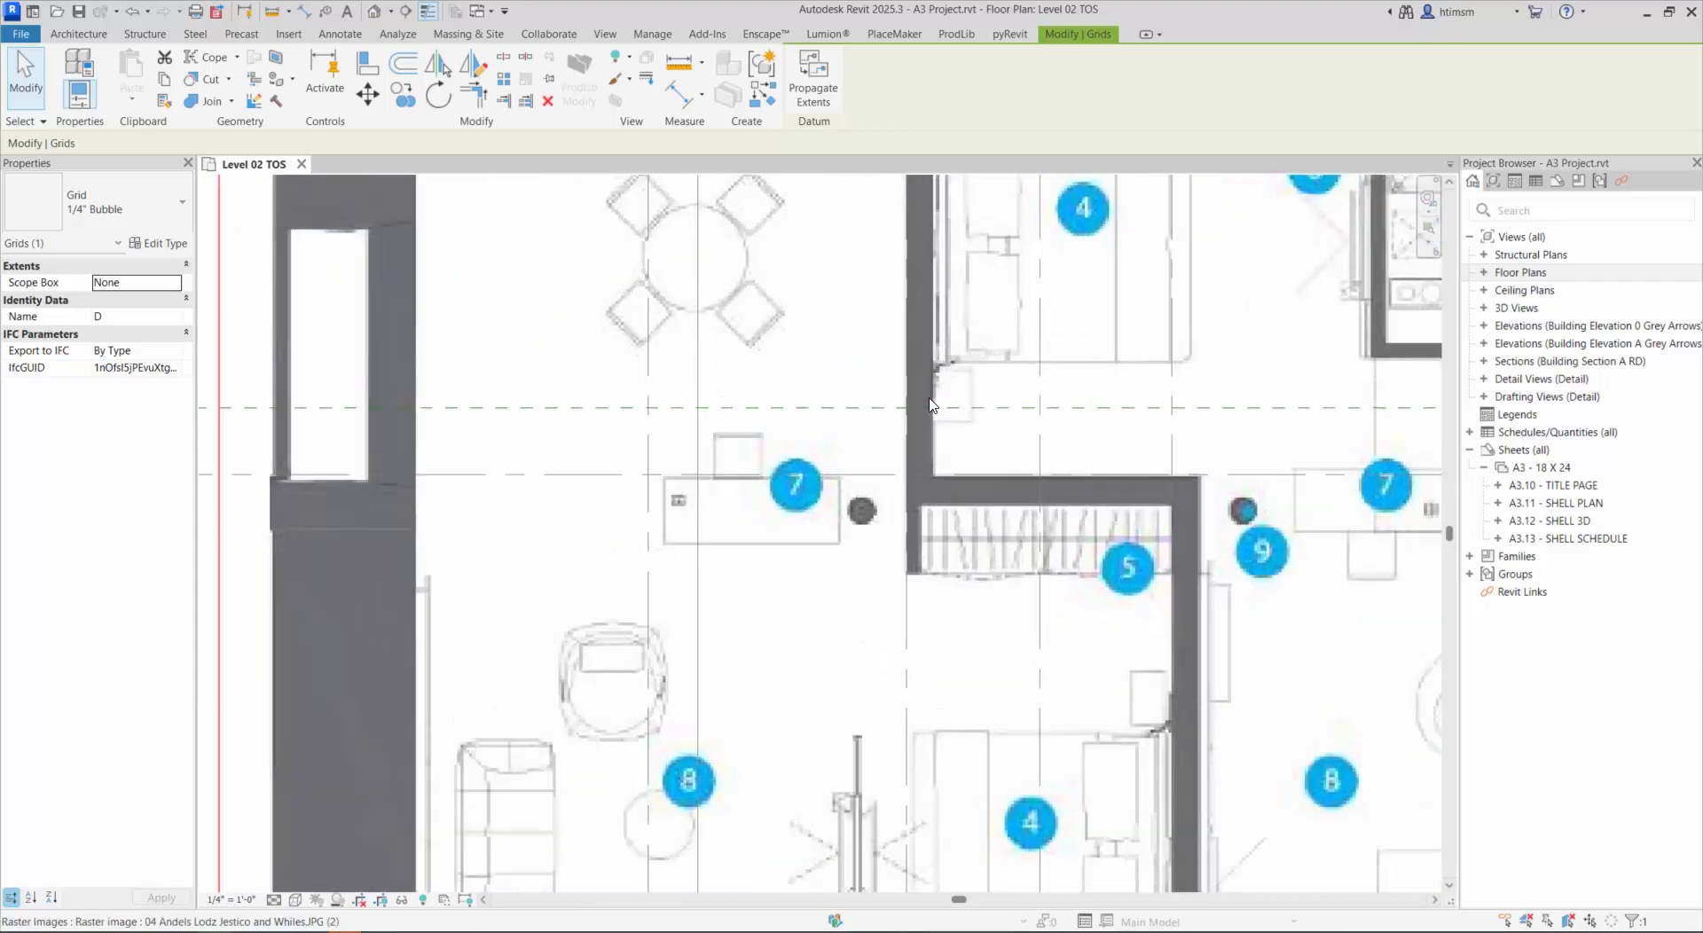
pyautogui.scroll(-3, 892, 709)
pyautogui.scroll(-4, 891, 710)
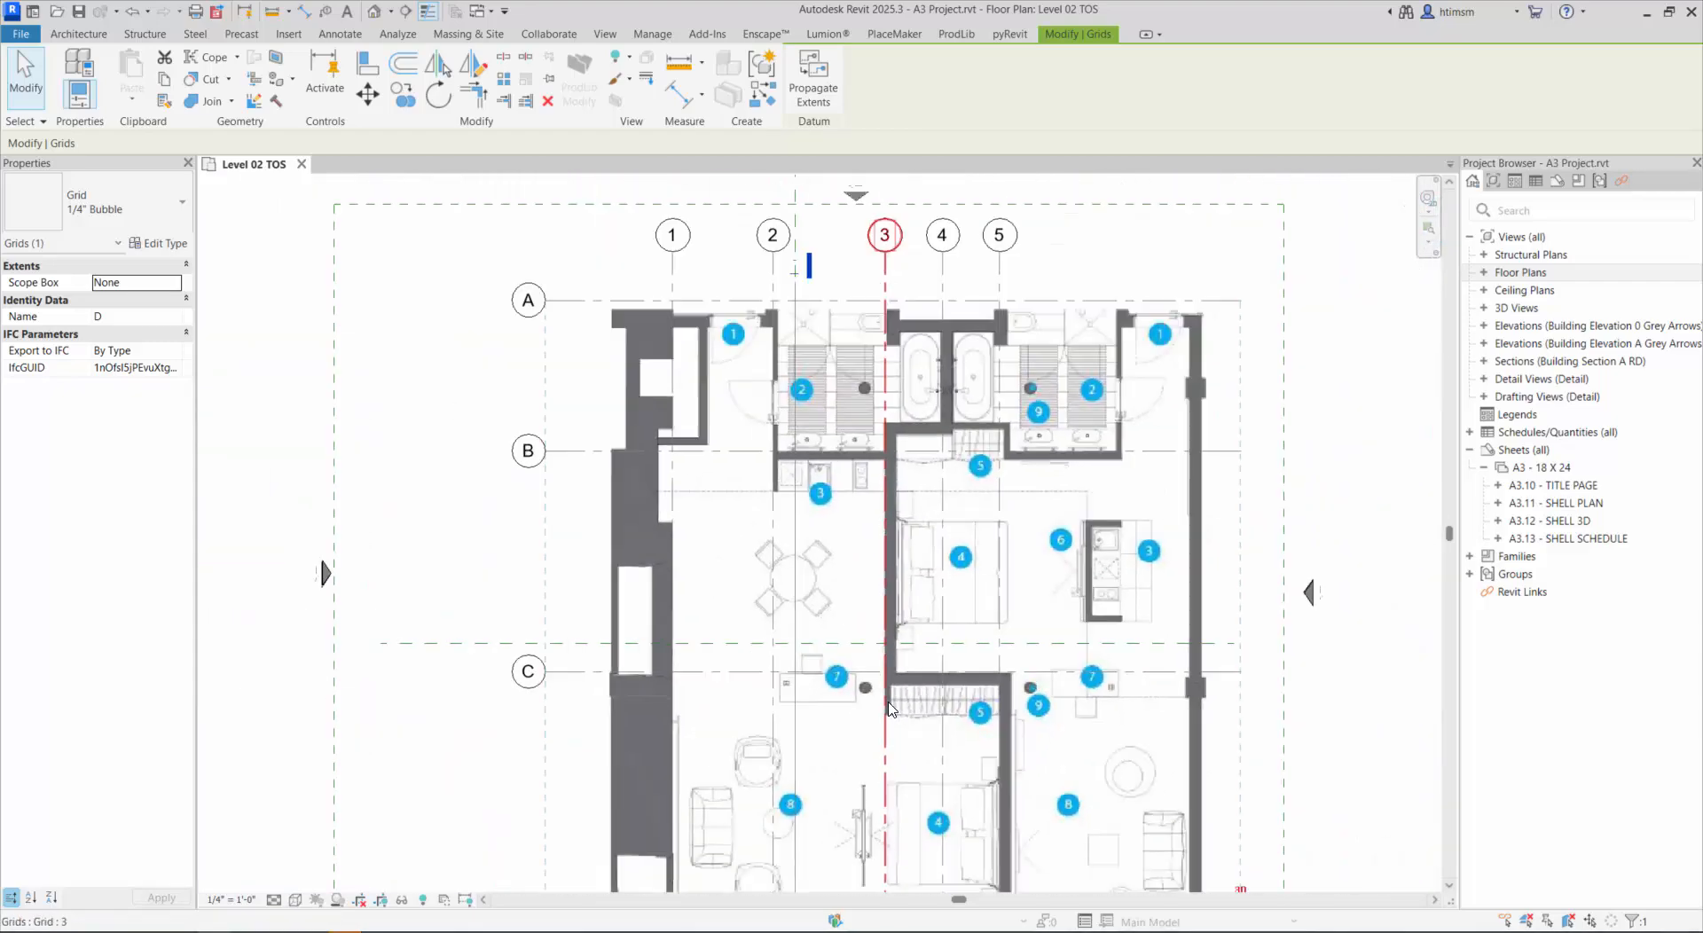
pyautogui.scroll(4, 825, 656)
pyautogui.scroll(3, 825, 656)
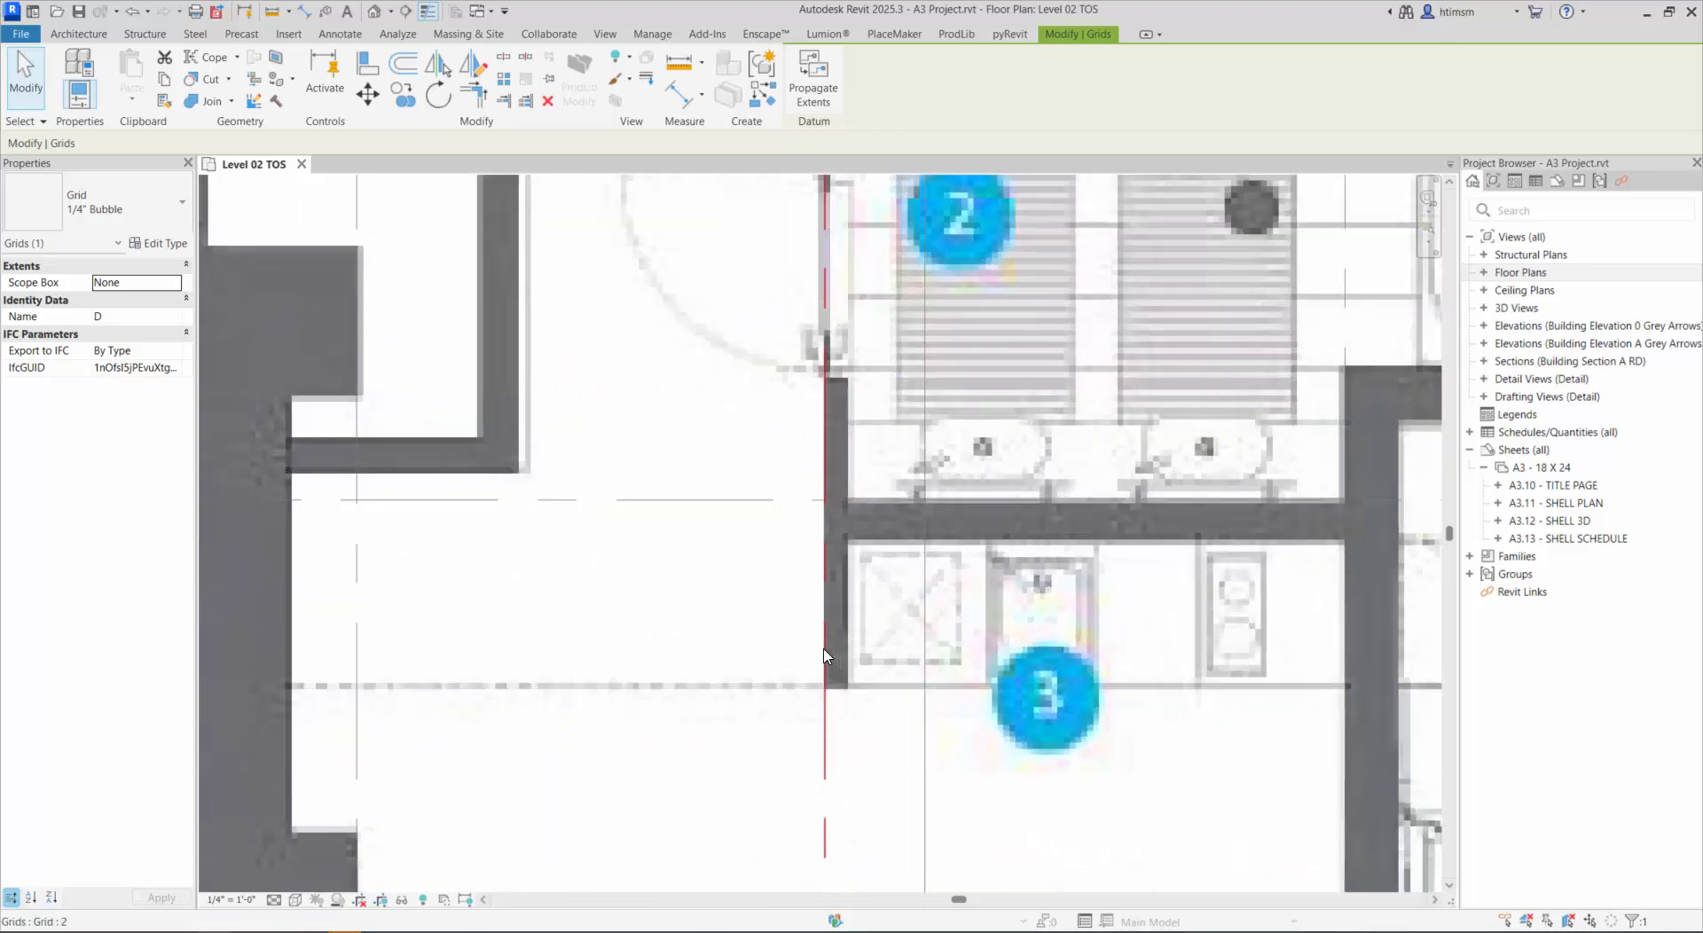
pyautogui.scroll(-5, 825, 656)
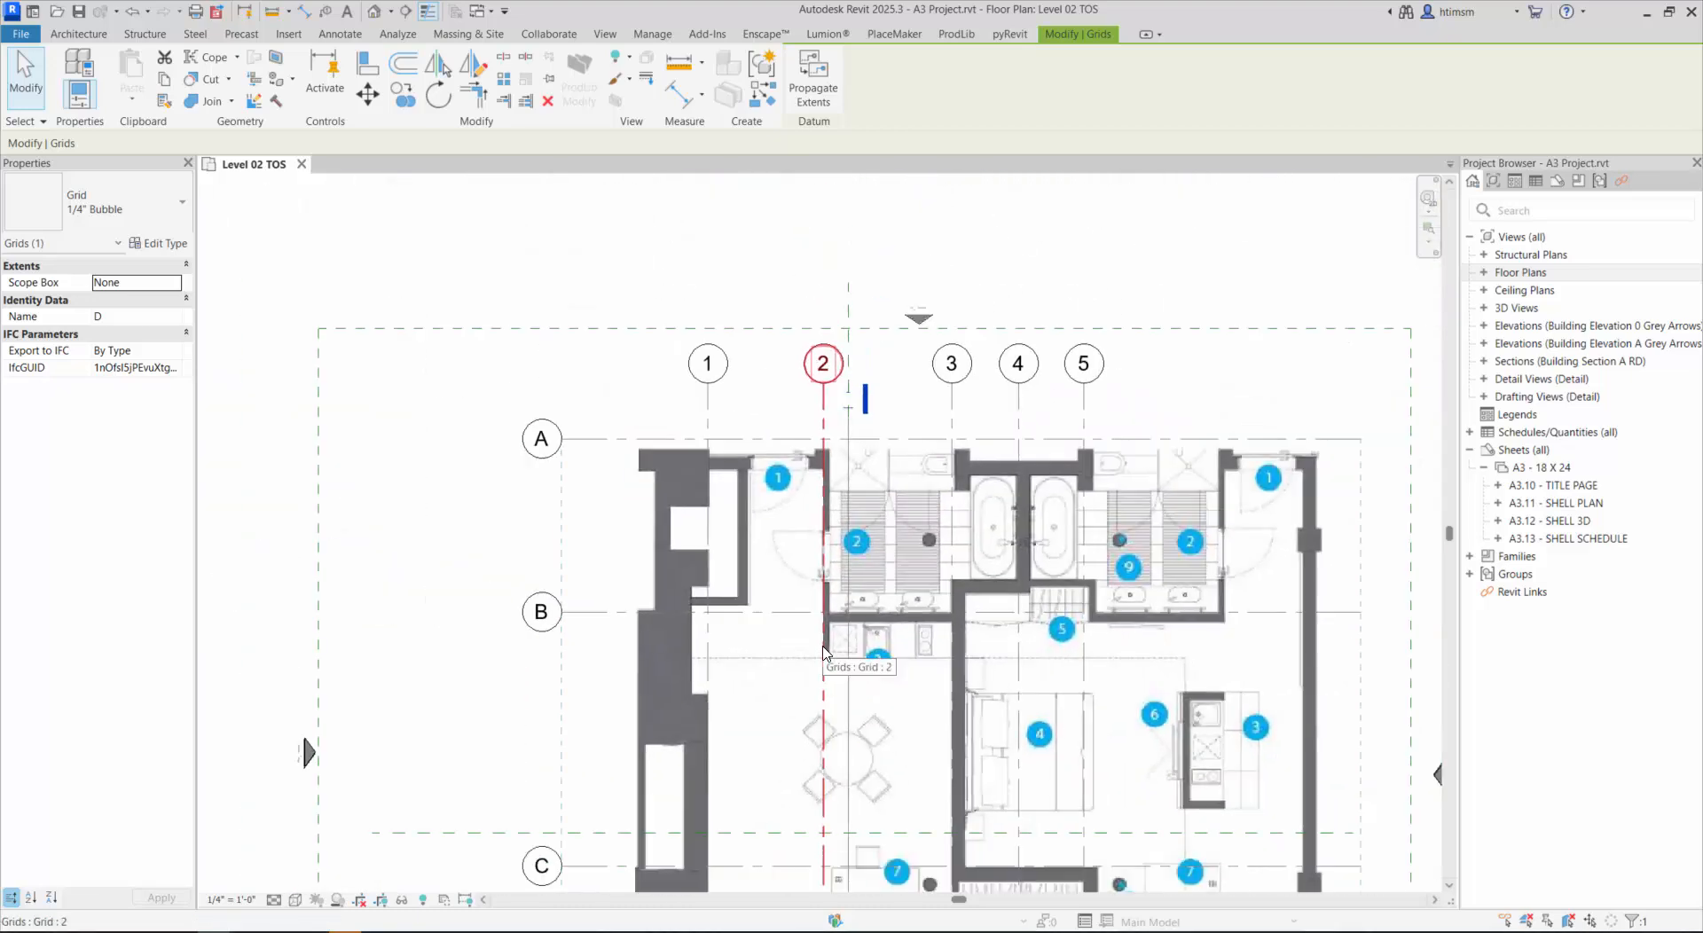
pyautogui.scroll(-2, 825, 657)
pyautogui.click(749, 645)
pyautogui.scroll(2, 753, 639)
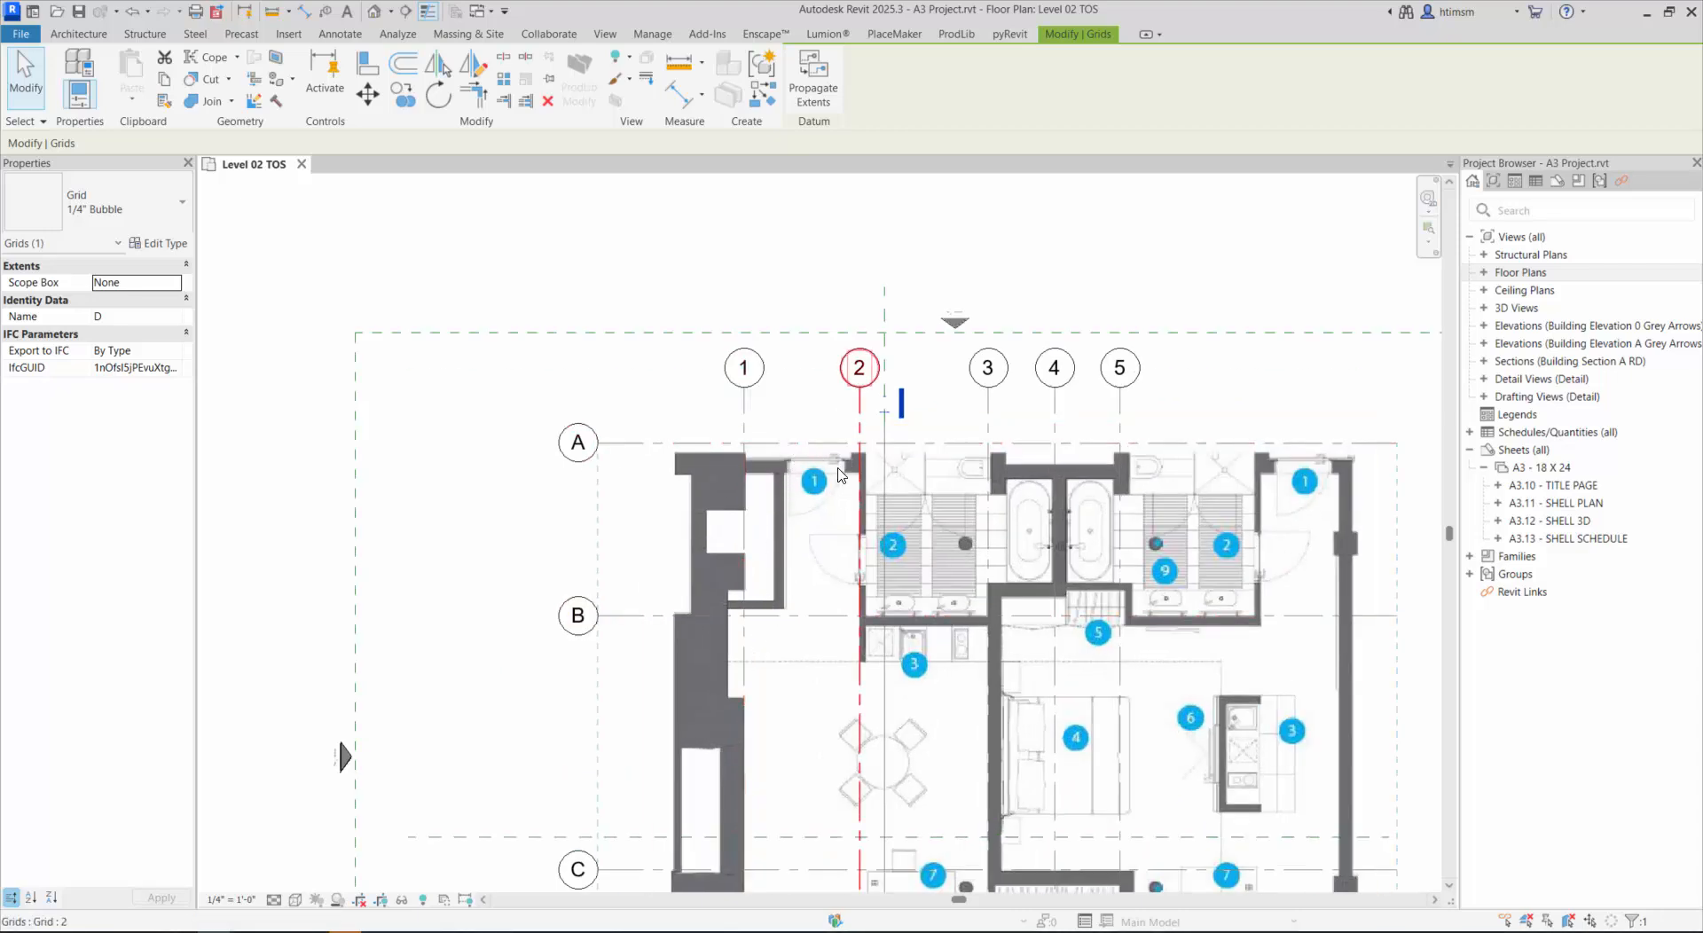
pyautogui.scroll(3, 838, 471)
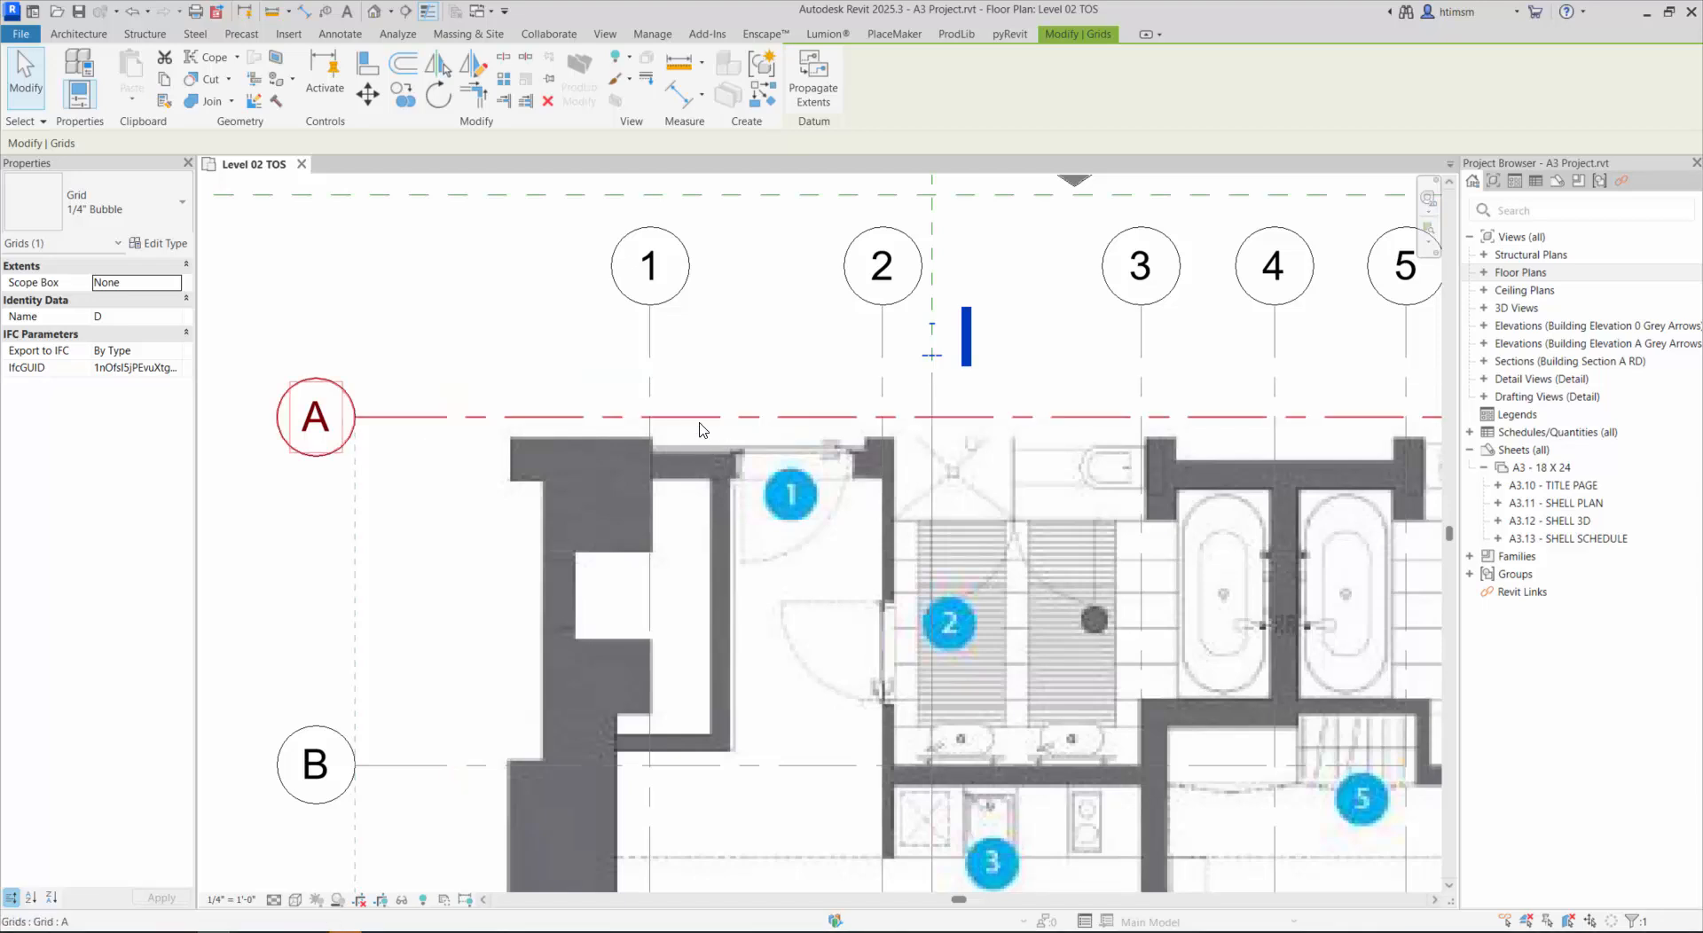
pyautogui.scroll(-3, 700, 429)
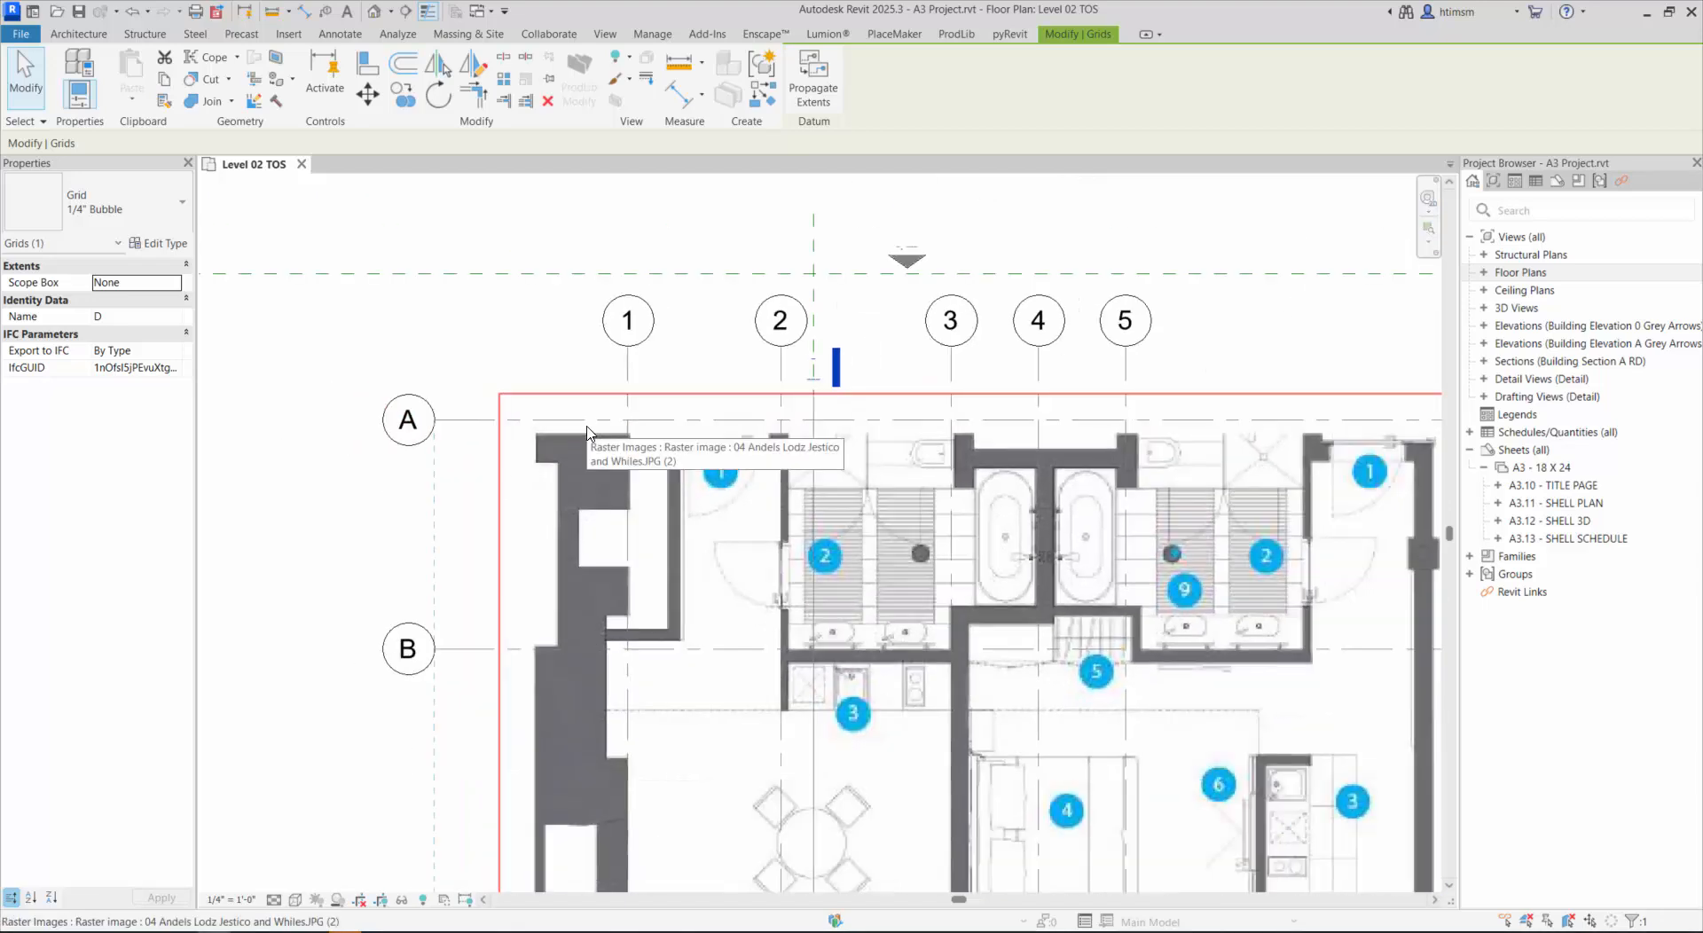
pyautogui.scroll(-4, 588, 434)
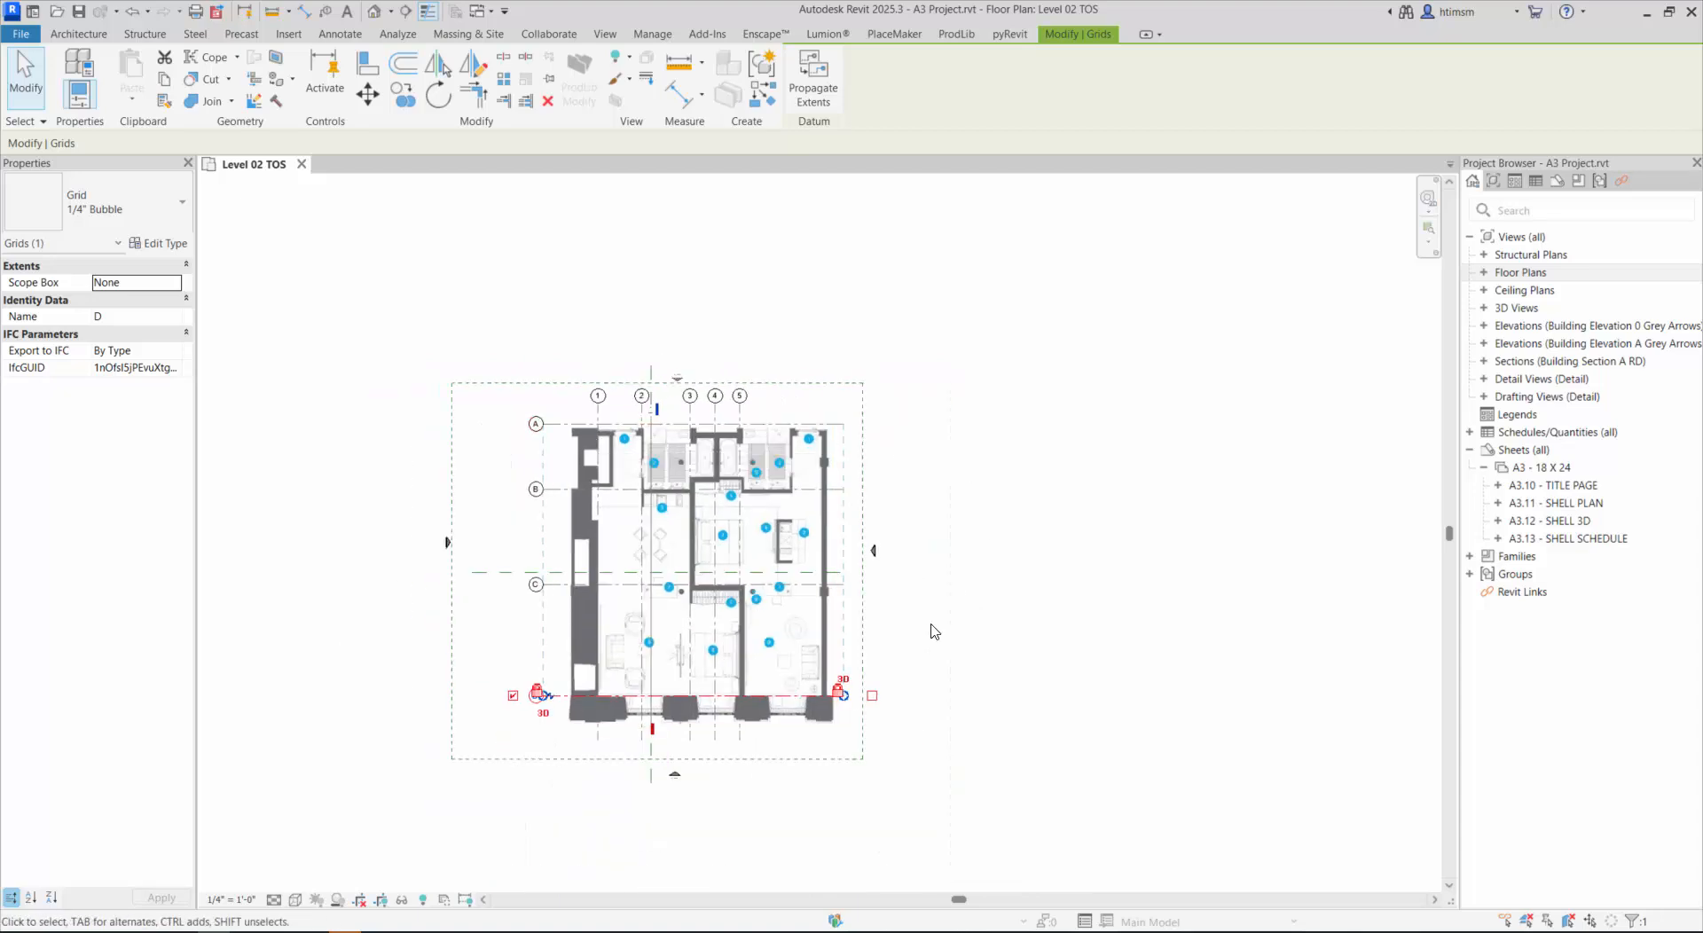
pyautogui.scroll(1, 503, 654)
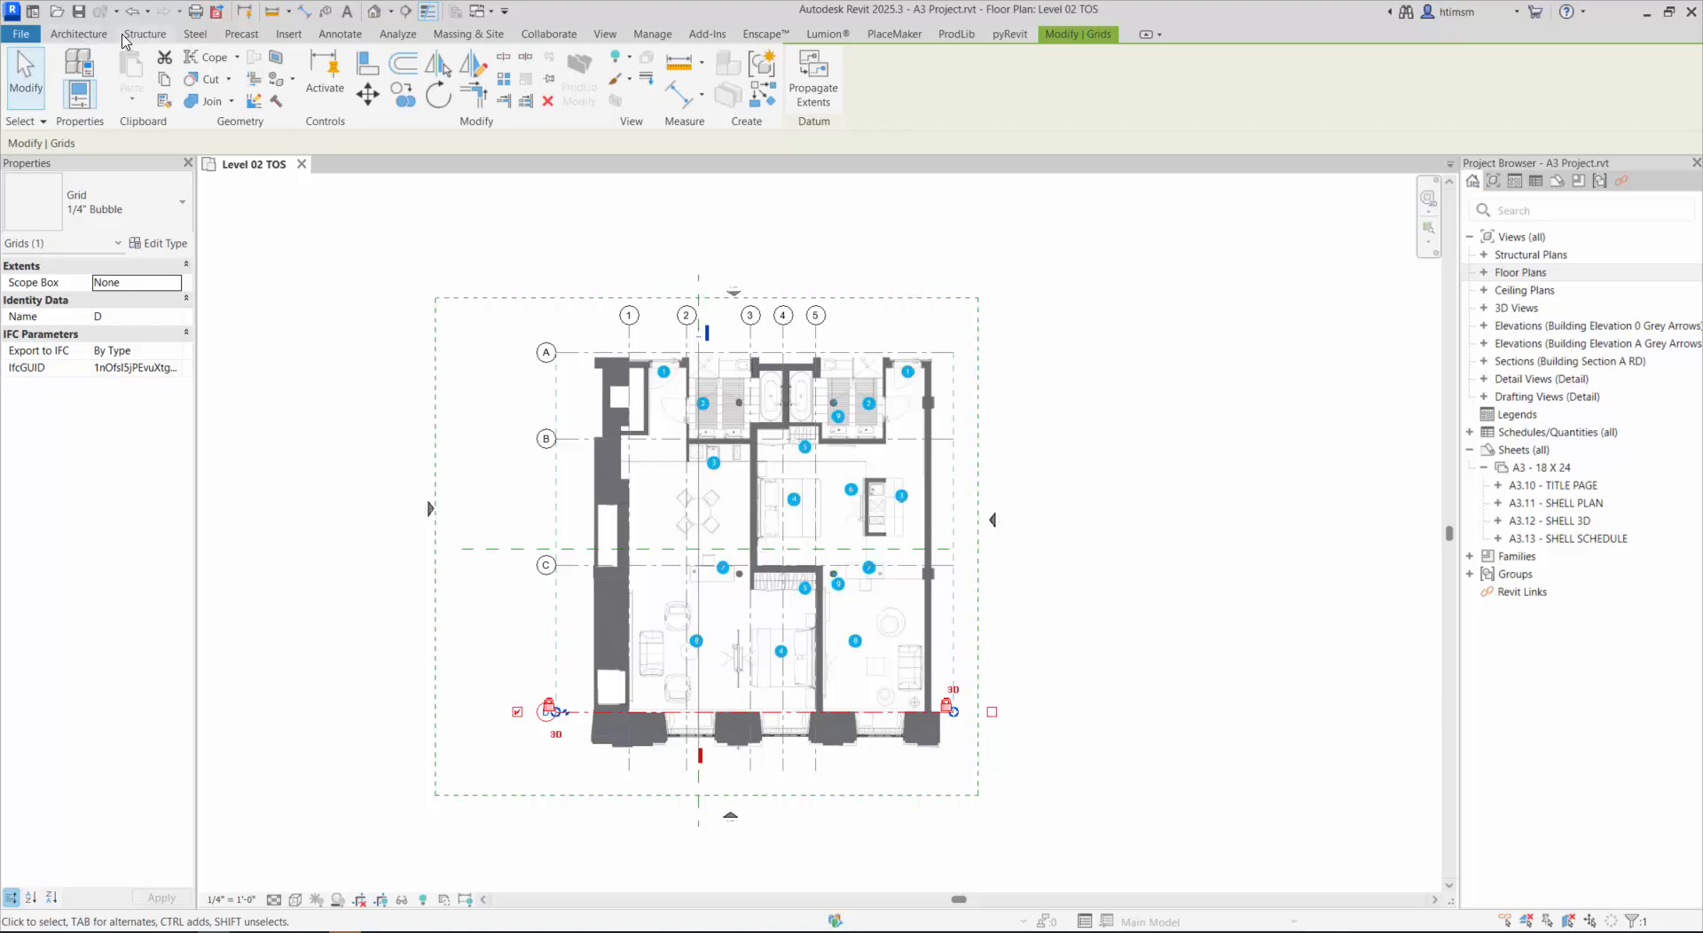
# Step: Place a continuous aligned dimension string across grids 1 through 5, just above grid A
pyautogui.click(340, 33)
pyautogui.click(71, 75)
pyautogui.scroll(2, 658, 335)
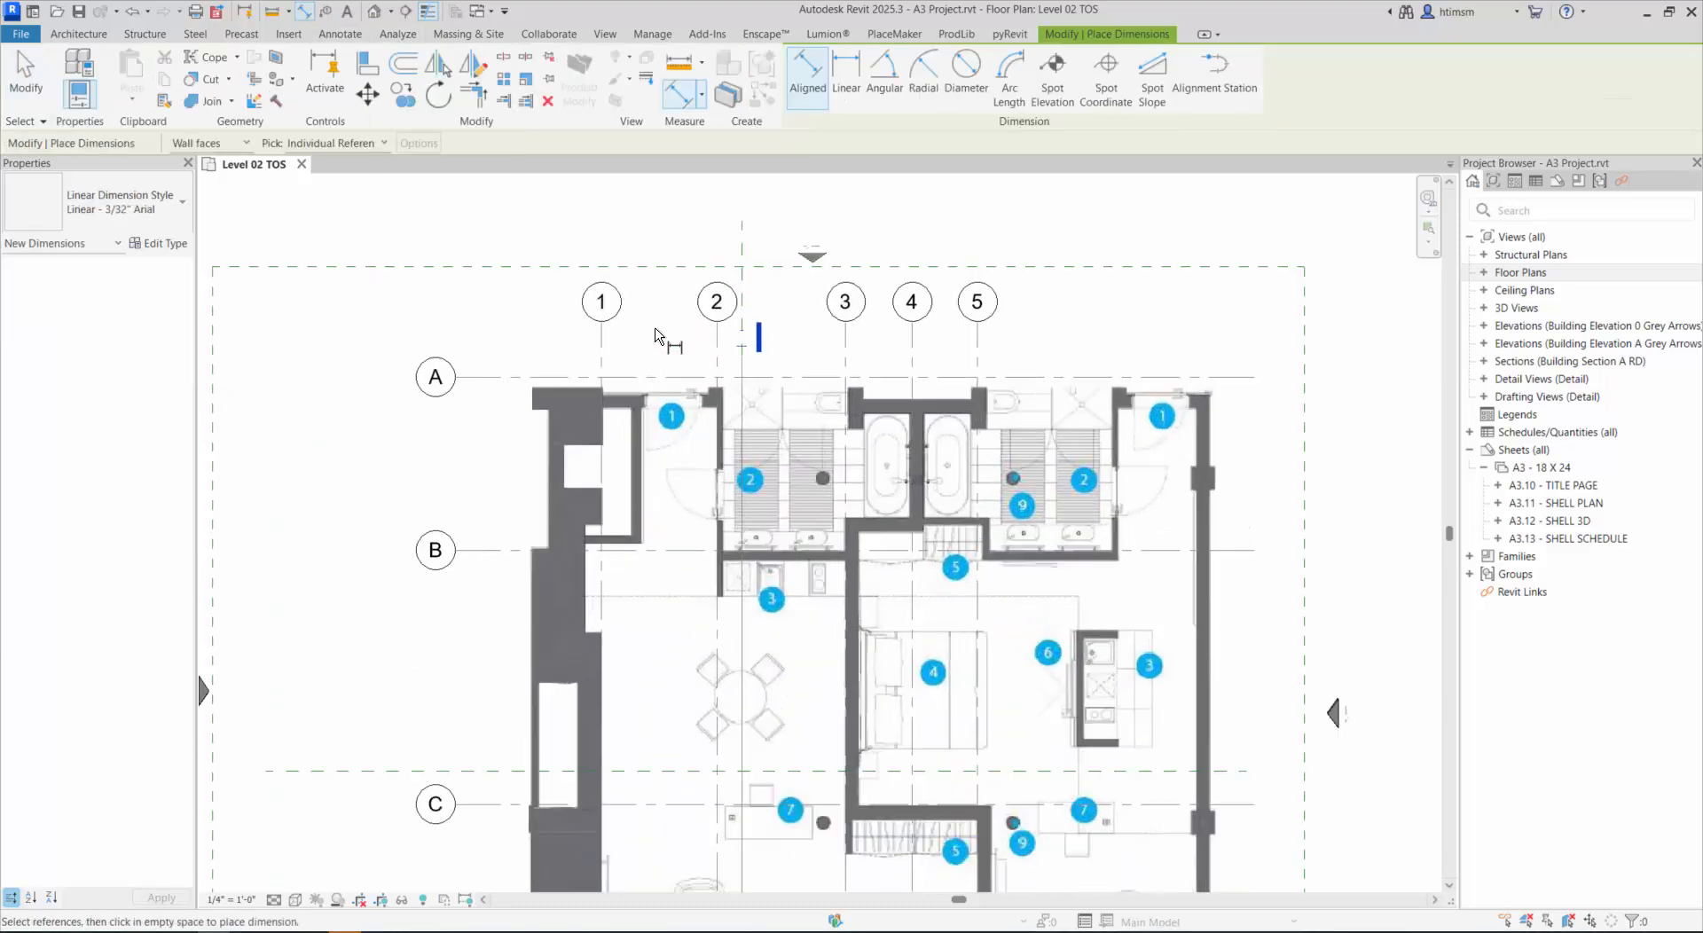
pyautogui.scroll(1, 658, 335)
pyautogui.click(575, 366)
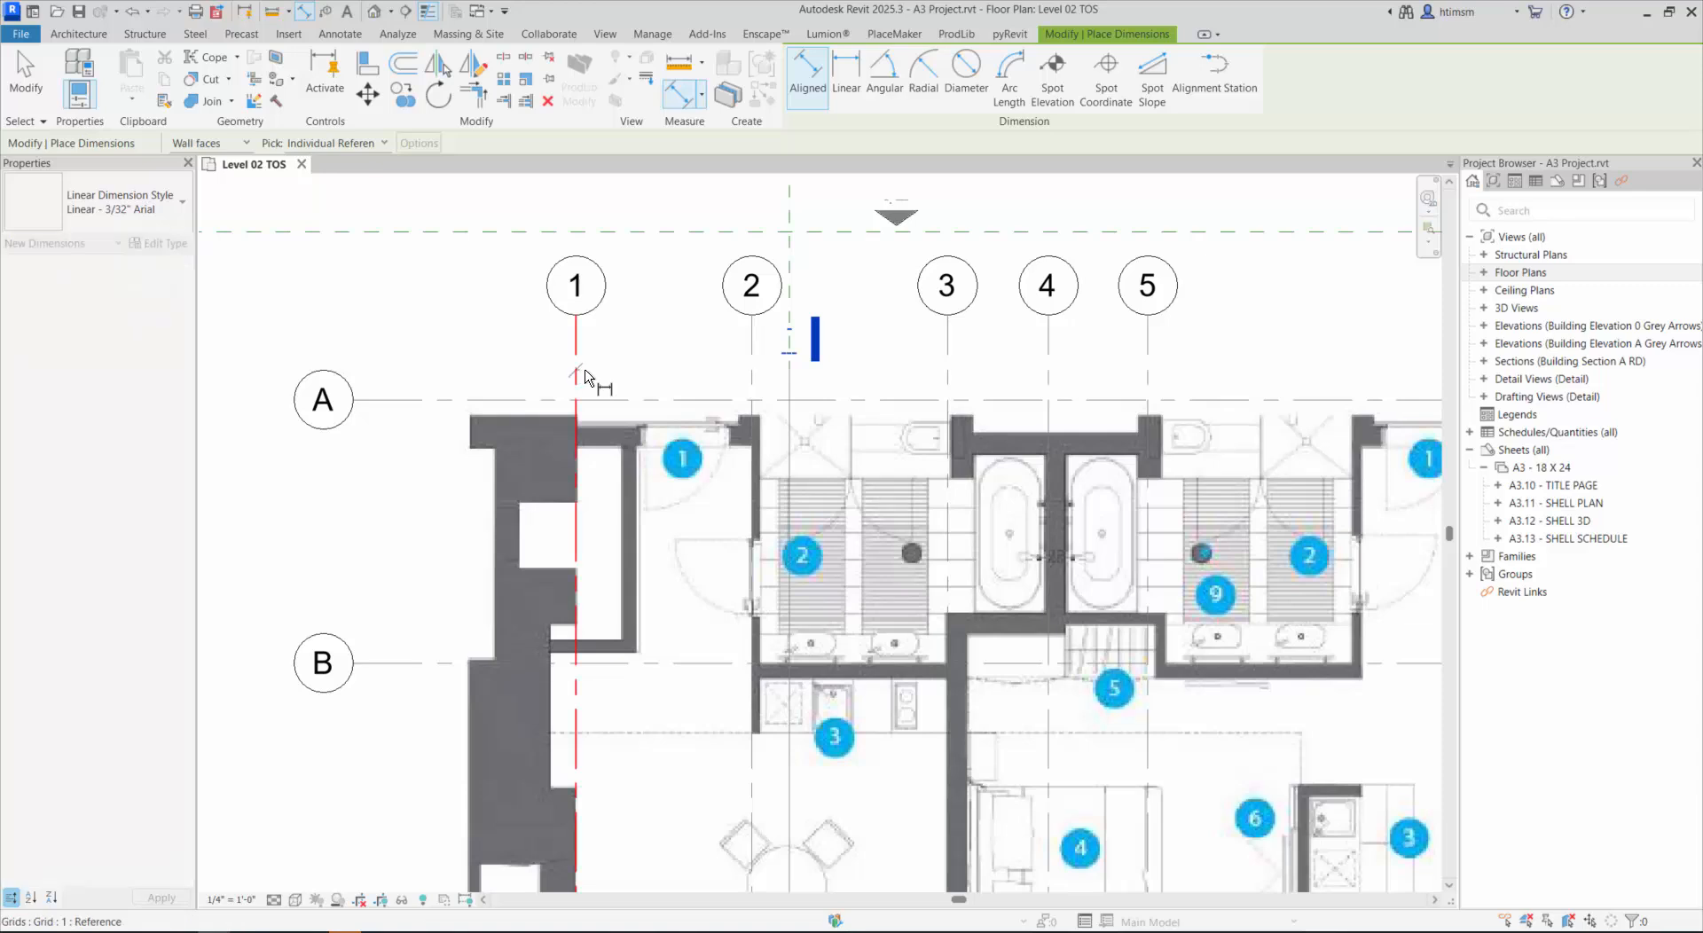
pyautogui.click(753, 366)
pyautogui.click(947, 377)
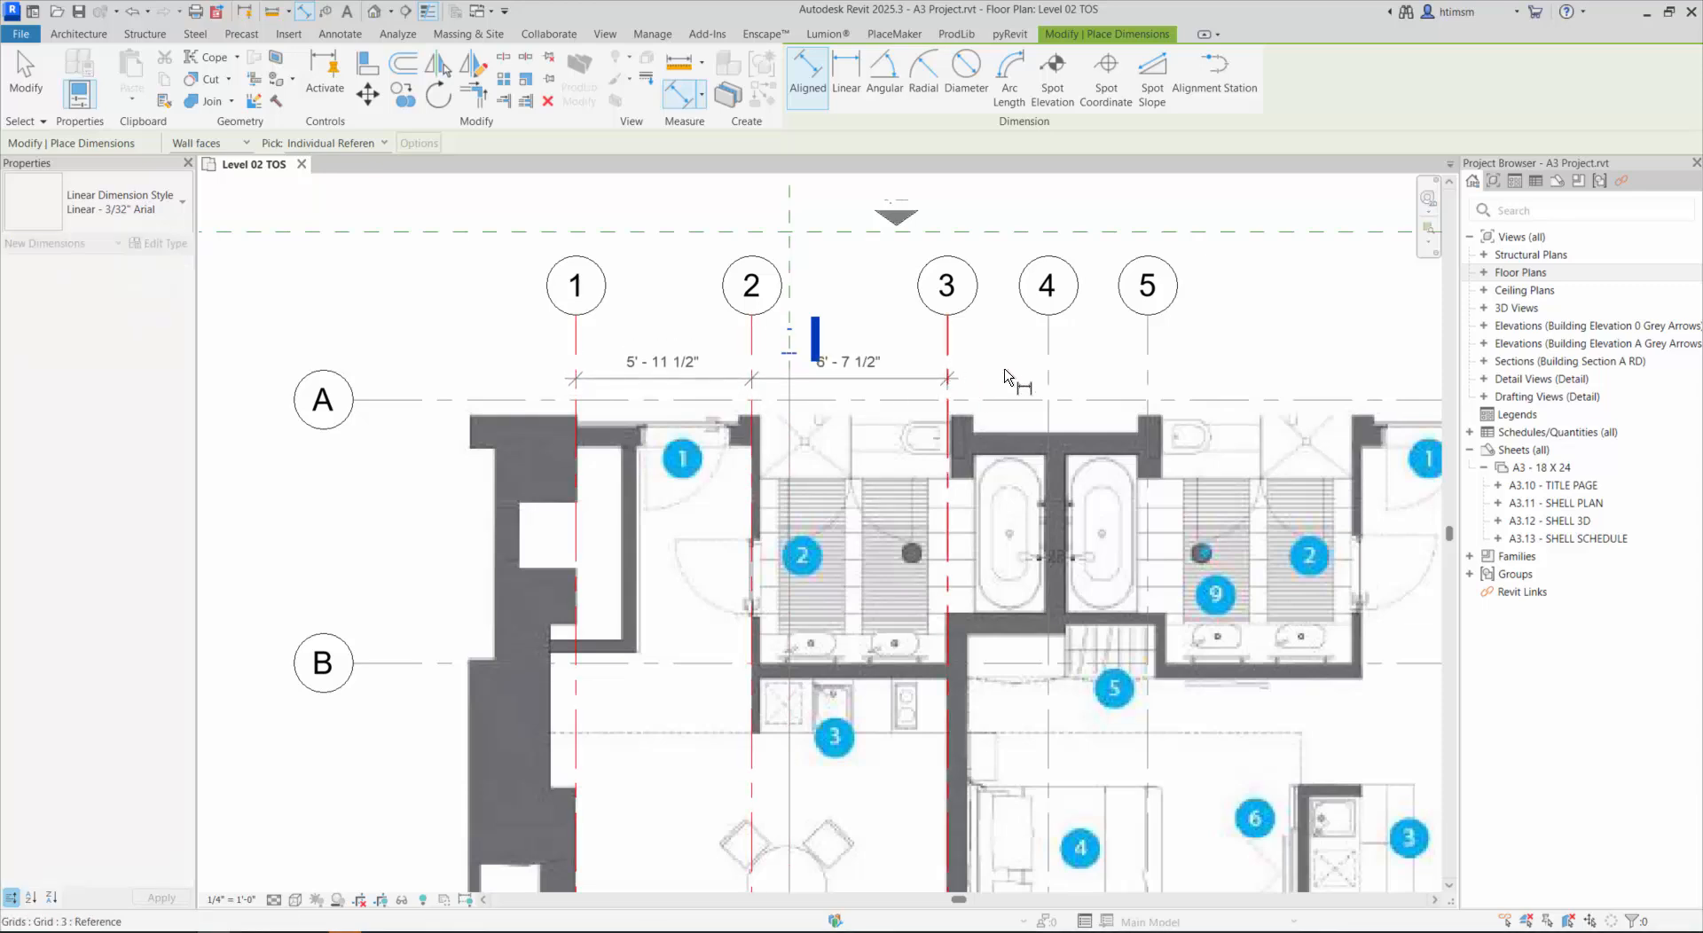
pyautogui.click(1048, 371)
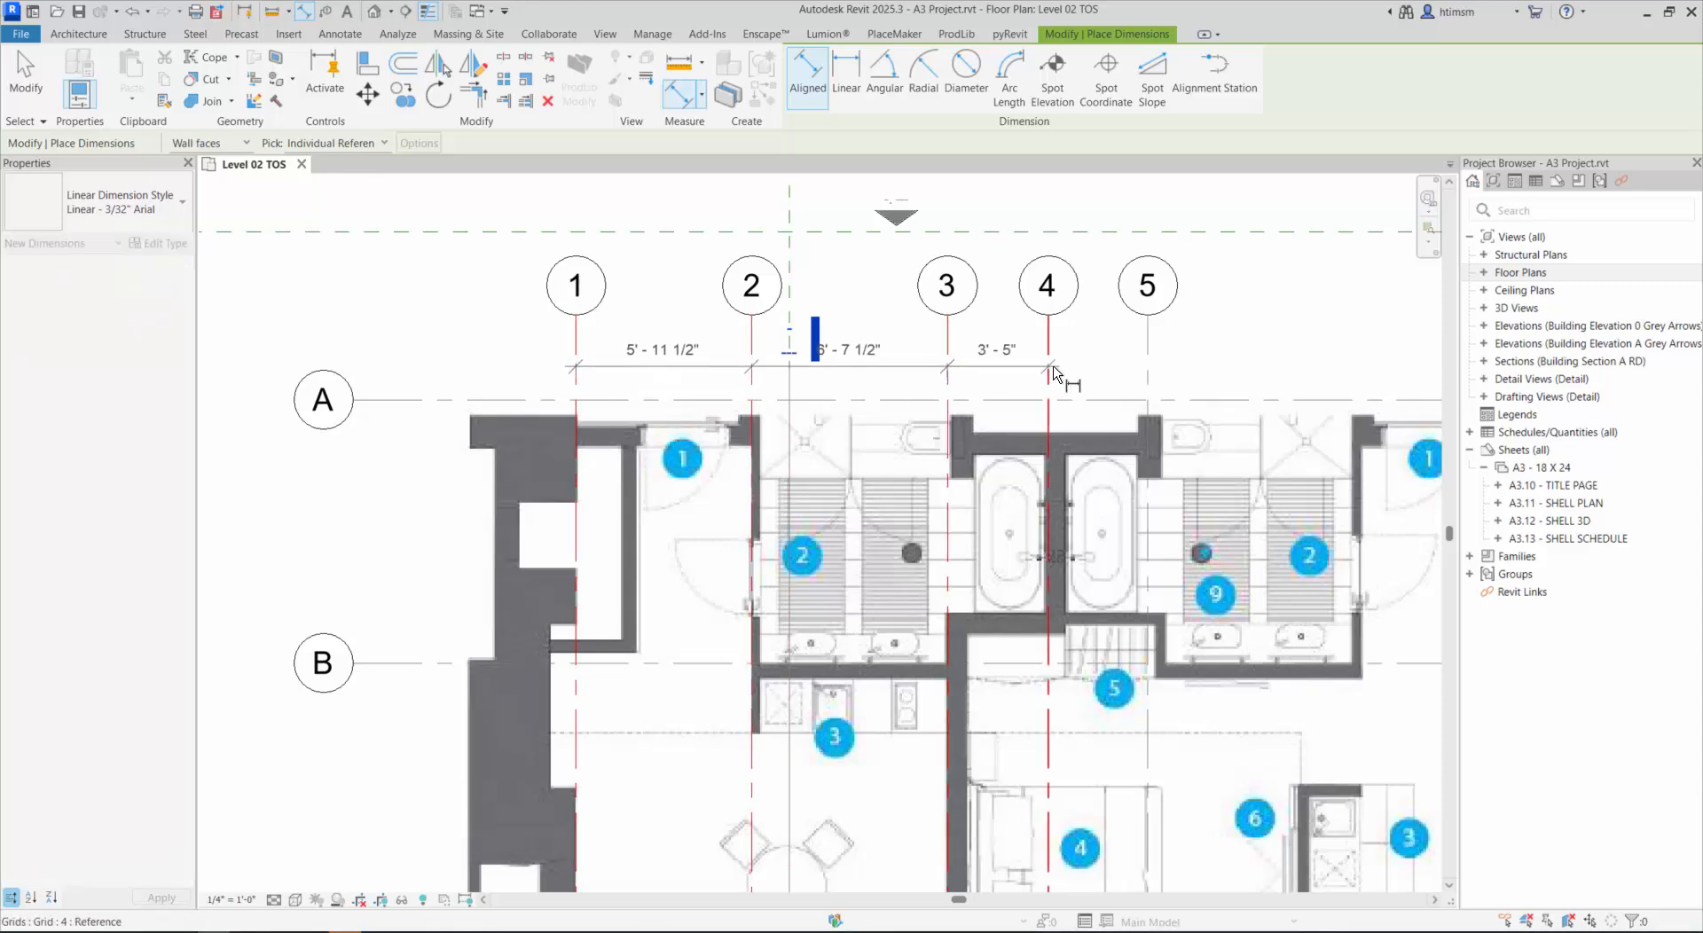
pyautogui.click(1147, 374)
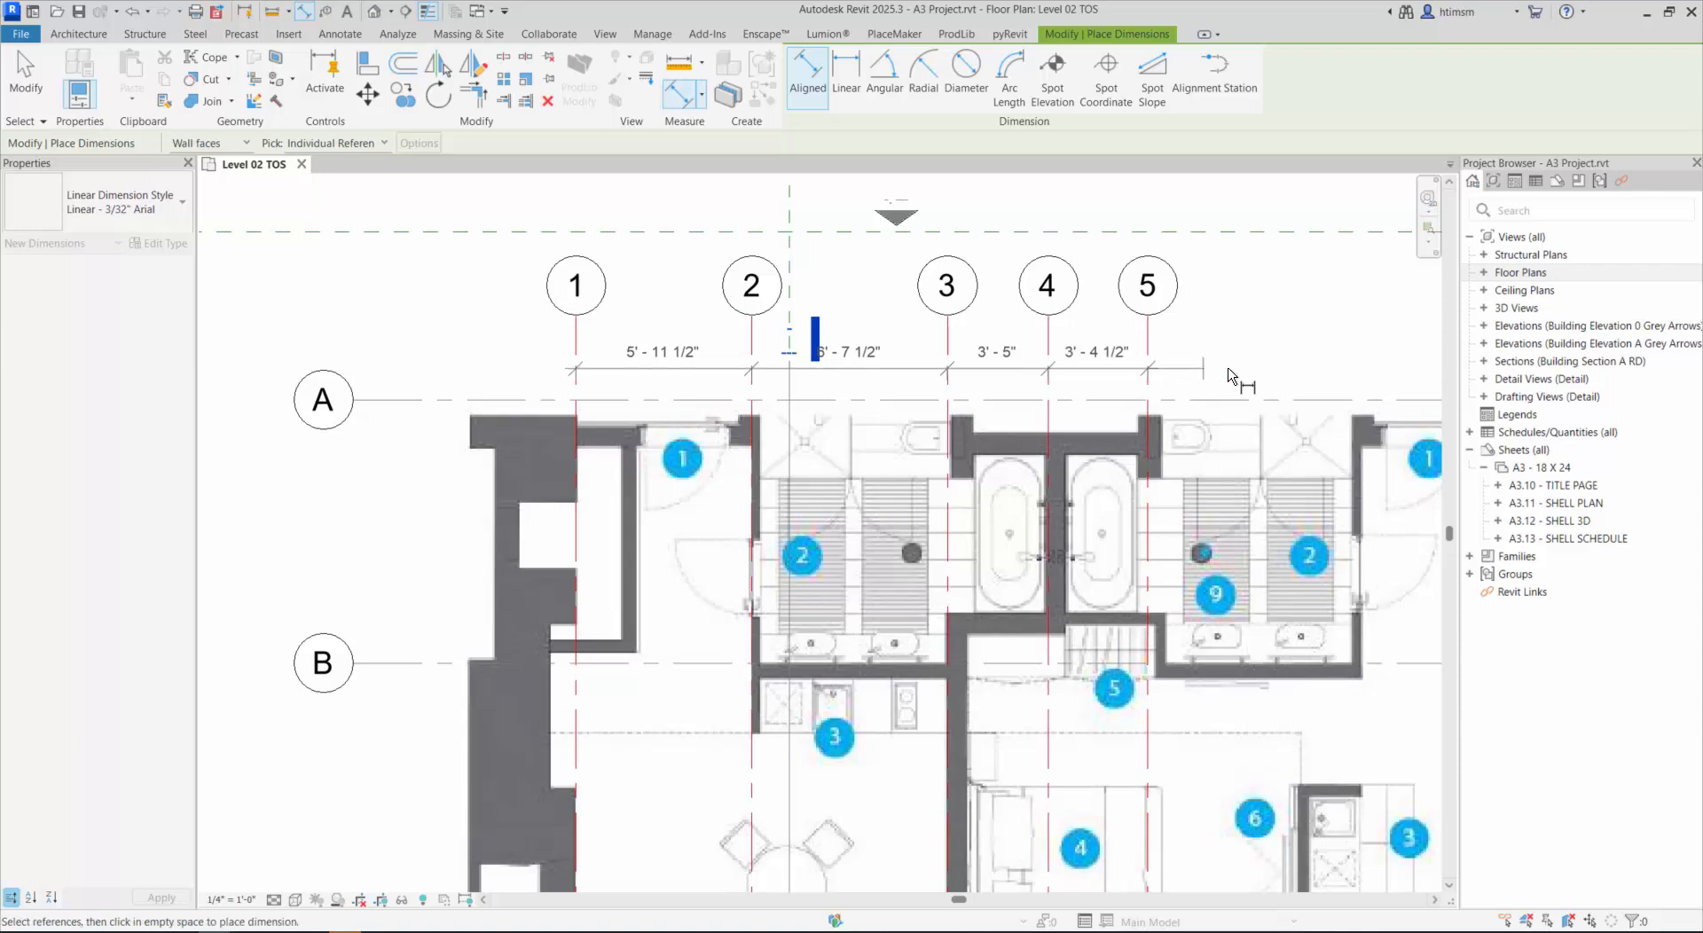
pyautogui.click(1277, 368)
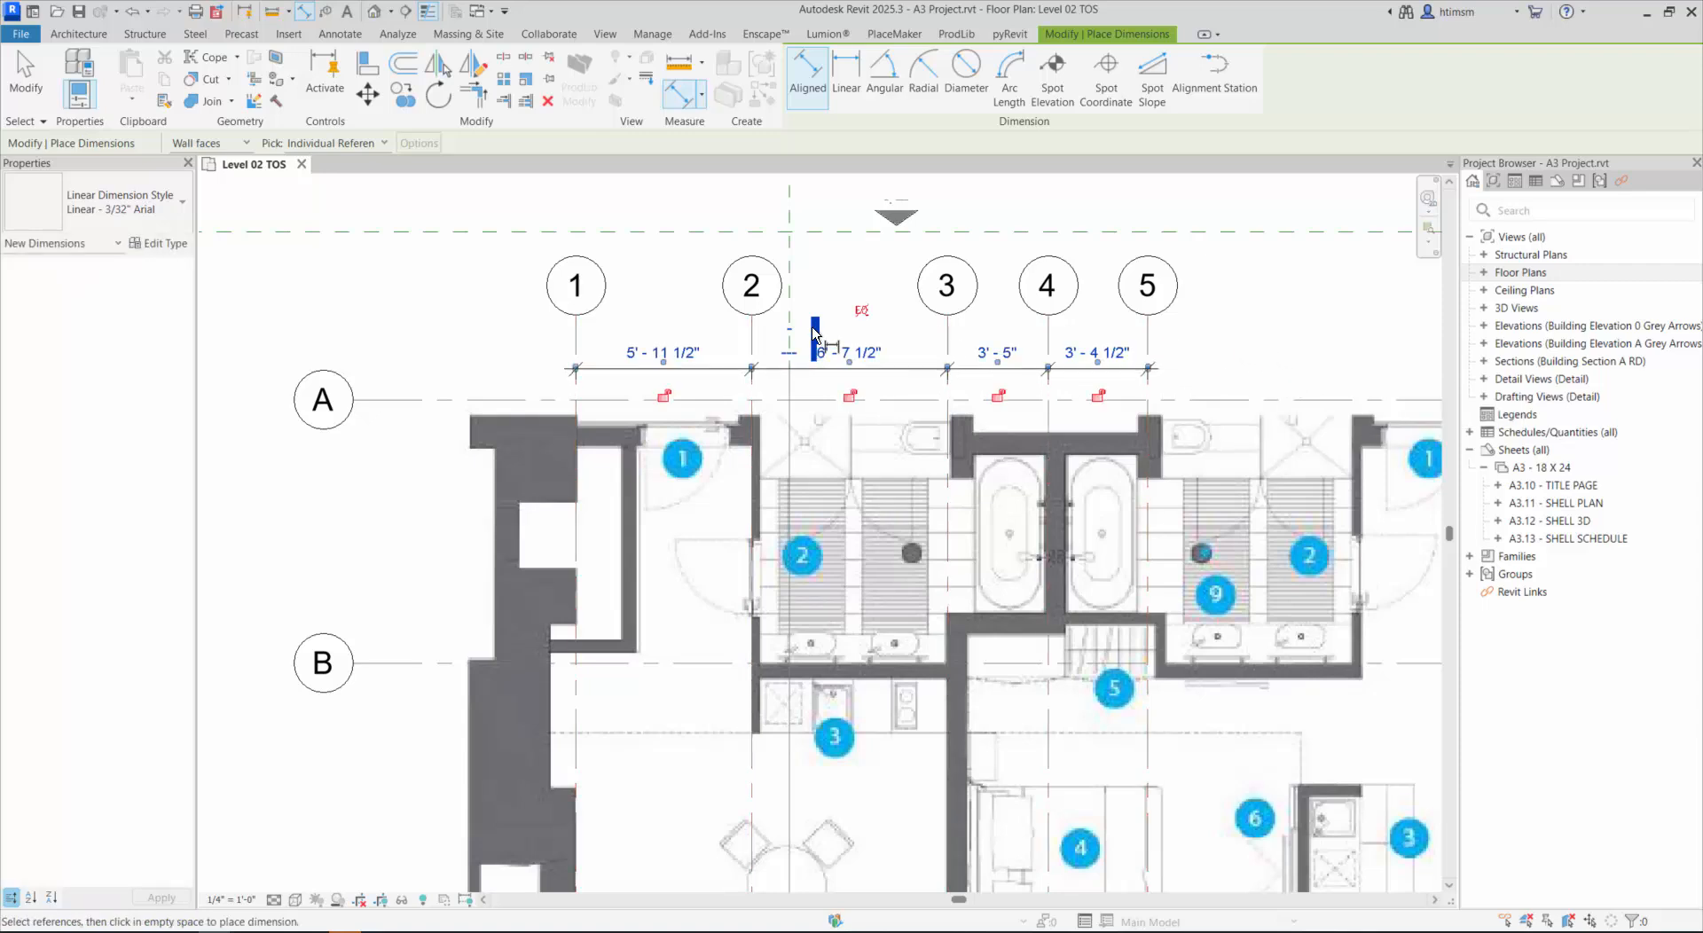
# Step: Add an overall aligned dimension from grid 1 to grid 5 above the individual spacing dimensions
pyautogui.click(577, 338)
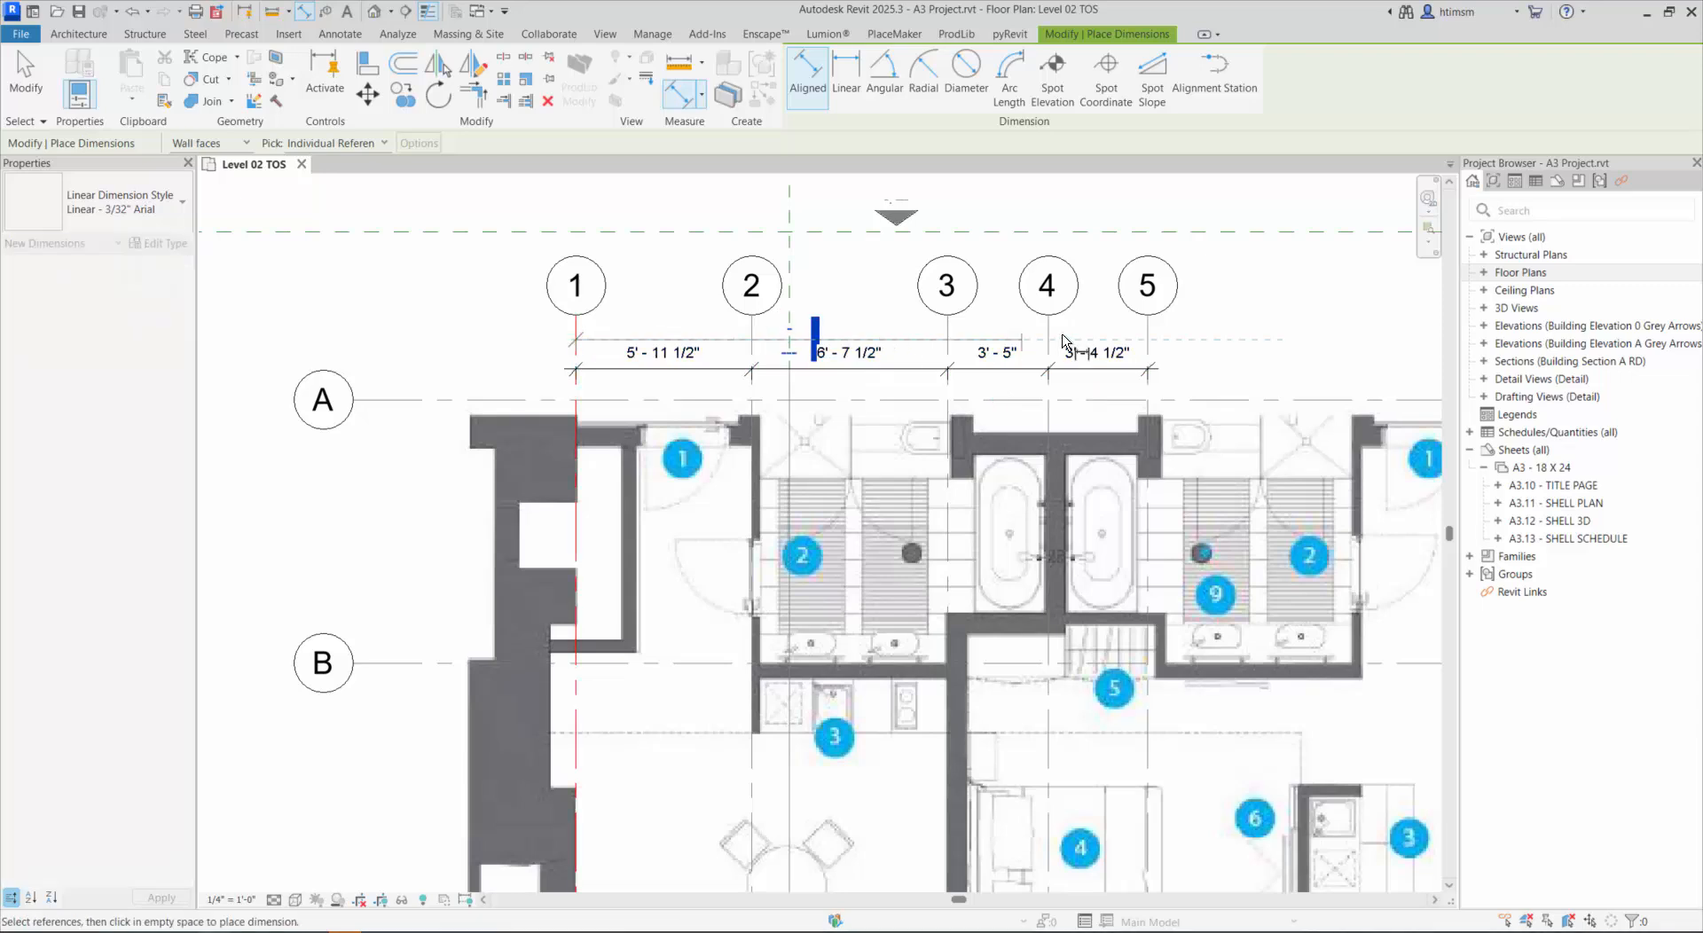
pyautogui.click(1150, 337)
pyautogui.click(1228, 339)
pyautogui.press('Escape')
pyautogui.press('Escape')
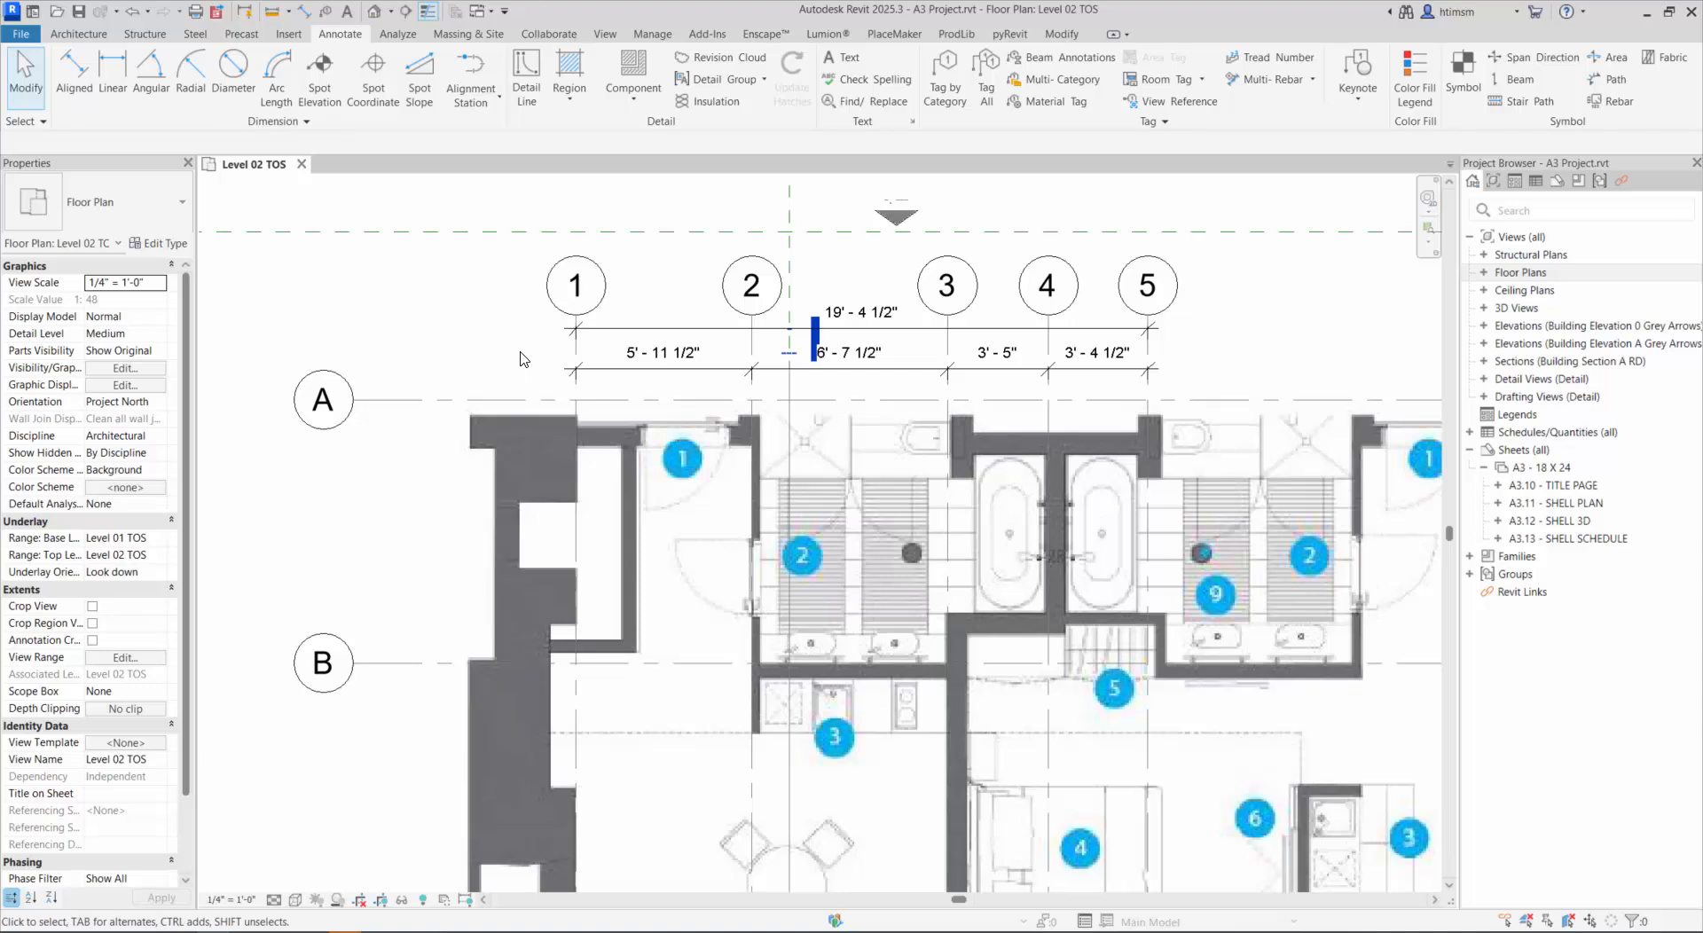
pyautogui.click(949, 417)
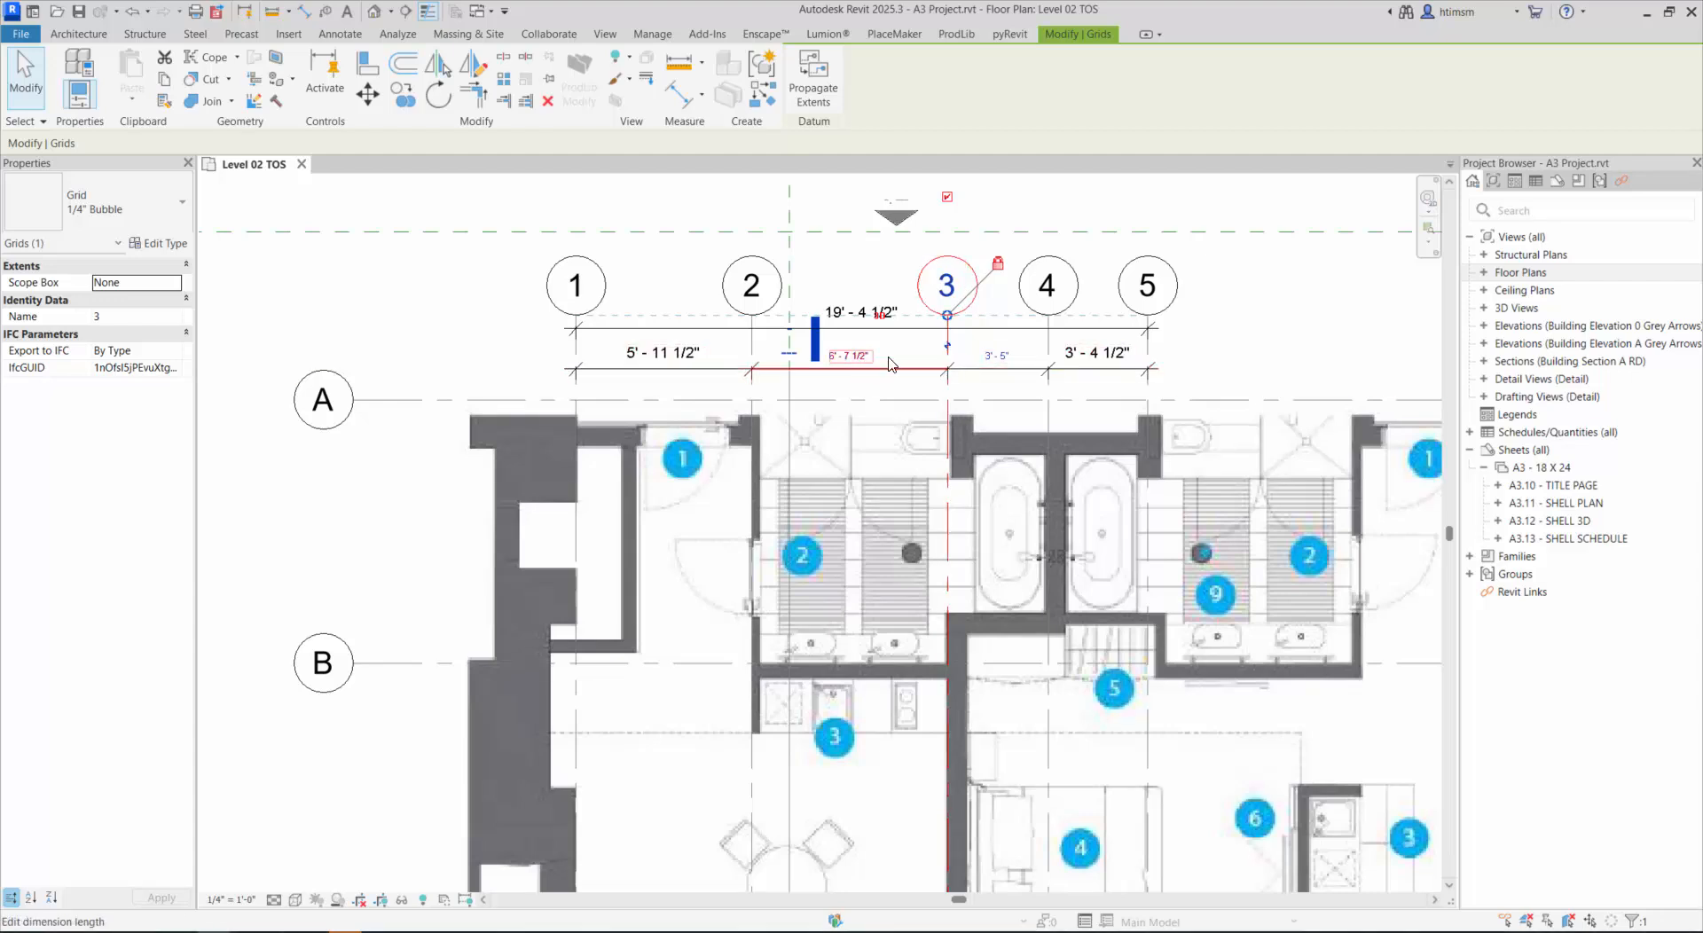
pyautogui.click(485, 344)
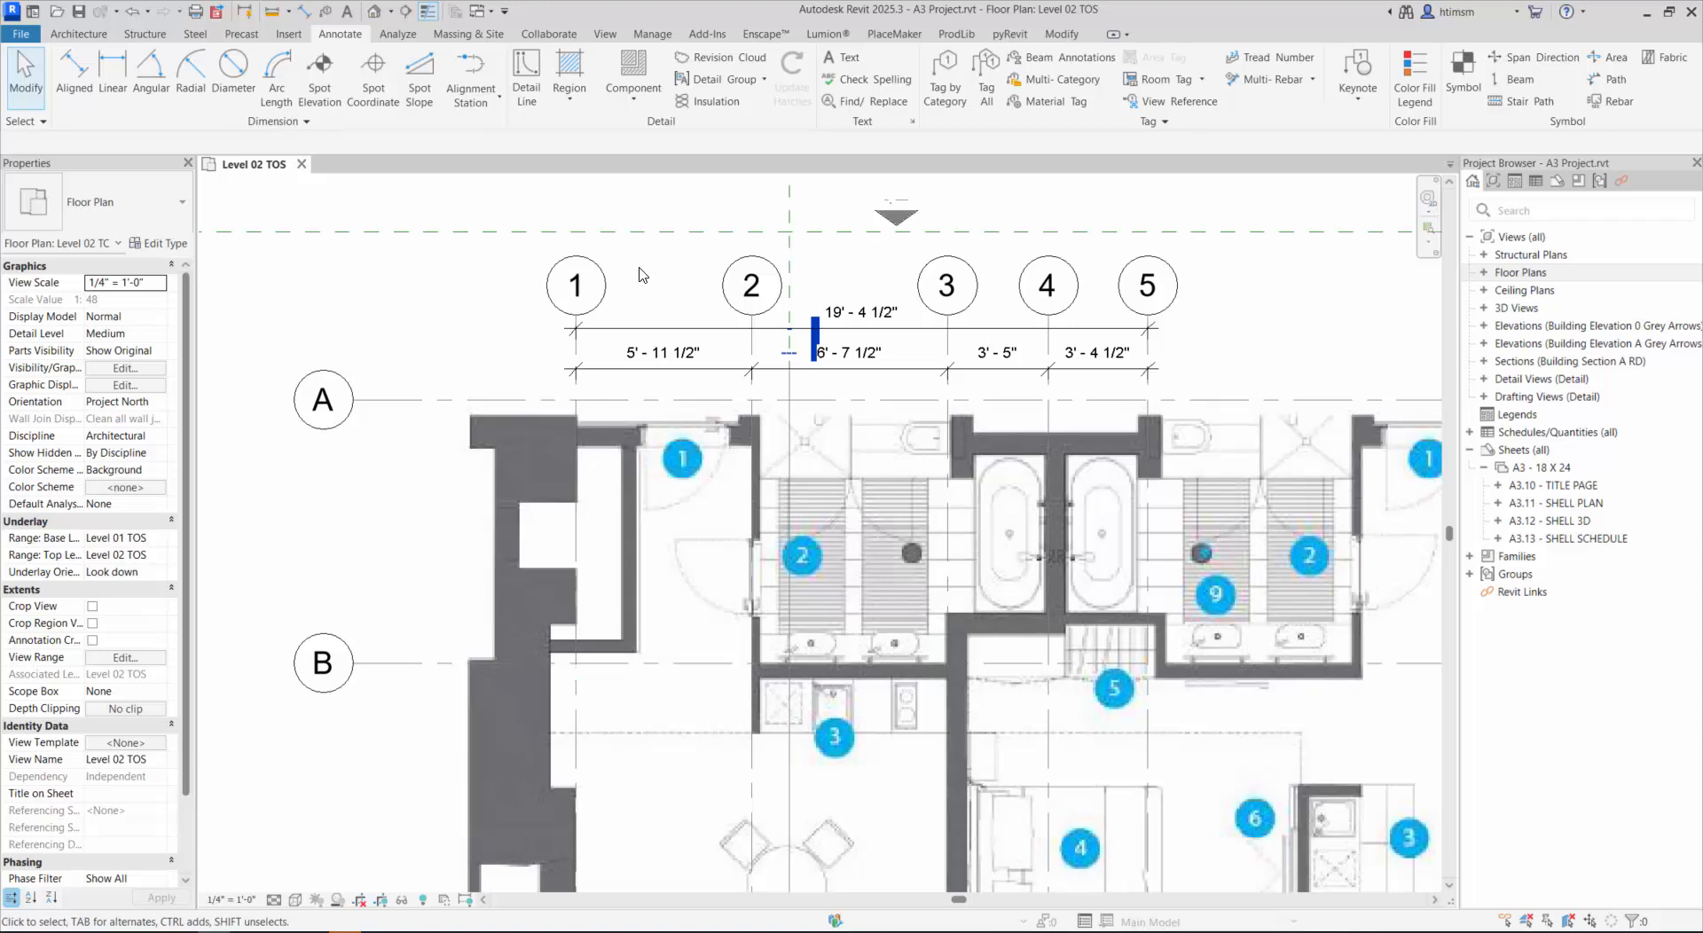
# Step: Place a continuous aligned dimension string across grids A through D, between the grid bubbles and the plan's outer wall
pyautogui.scroll(-5, 643, 275)
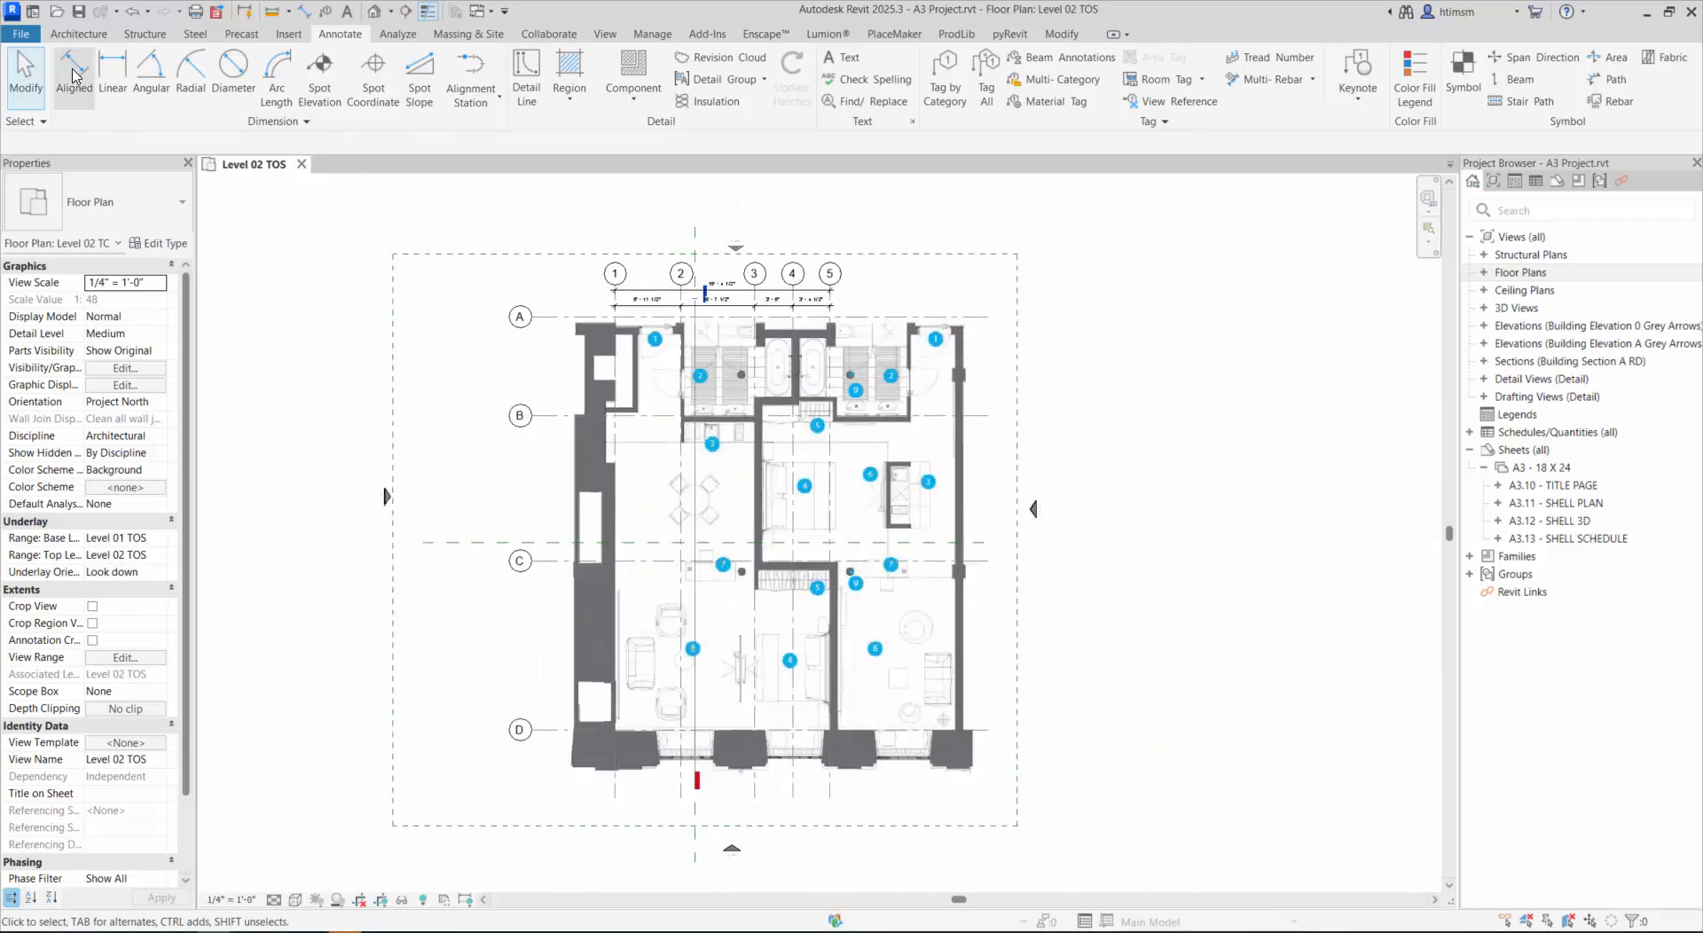
pyautogui.click(74, 77)
pyautogui.click(552, 318)
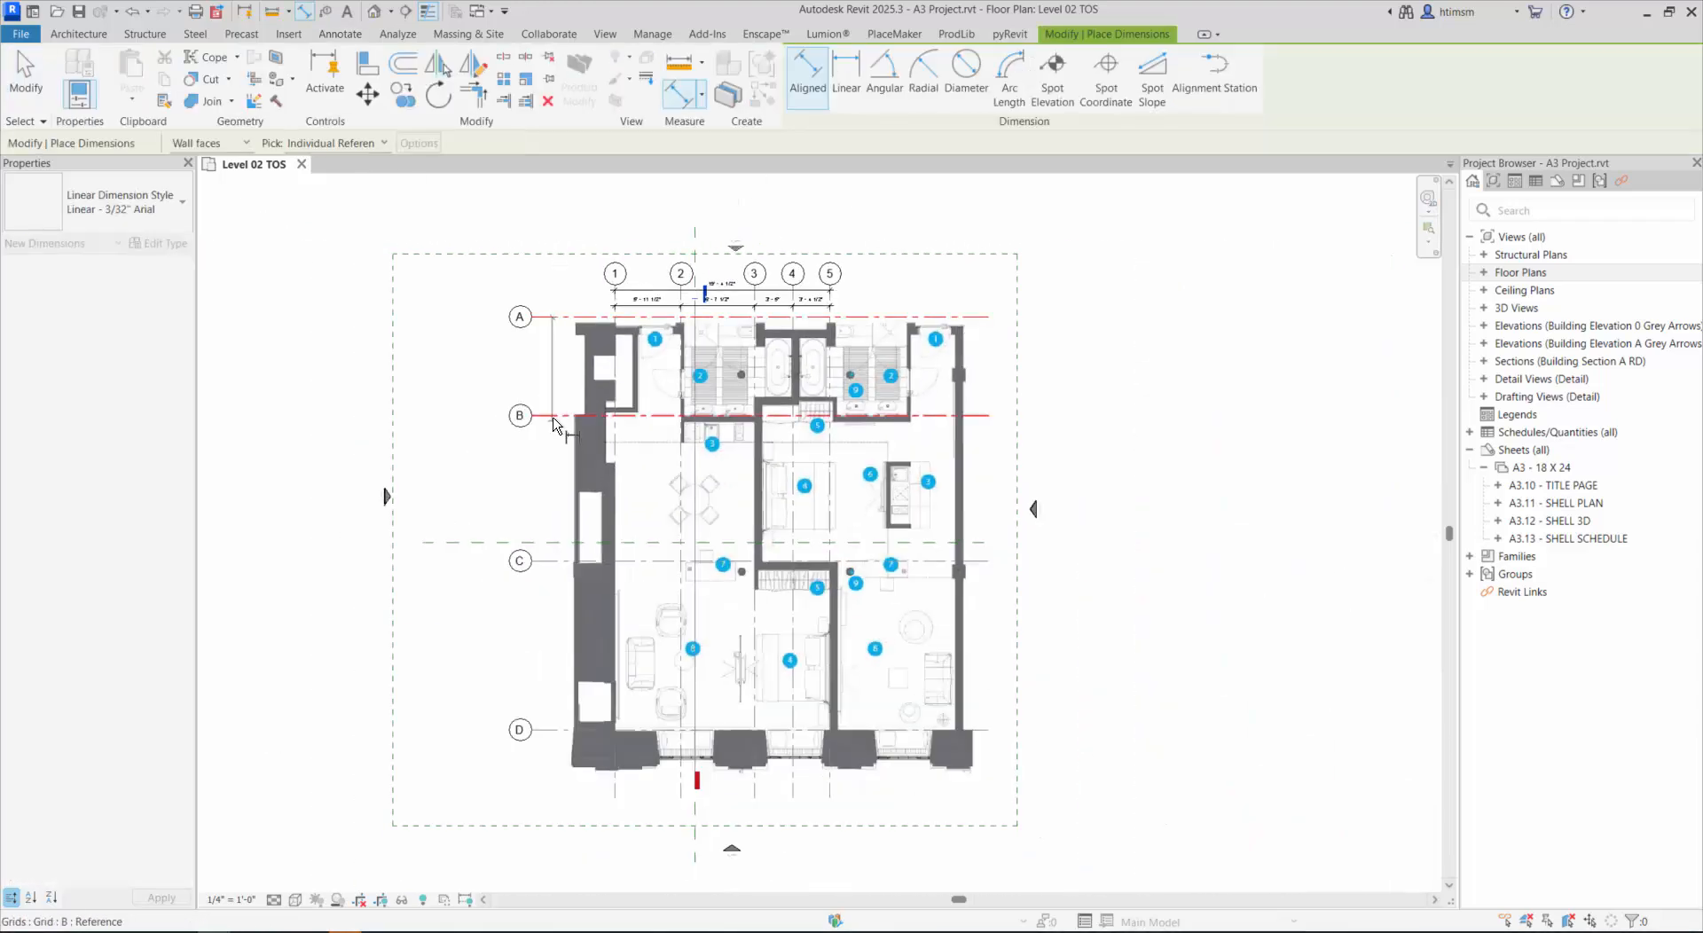
pyautogui.click(553, 420)
pyautogui.click(557, 564)
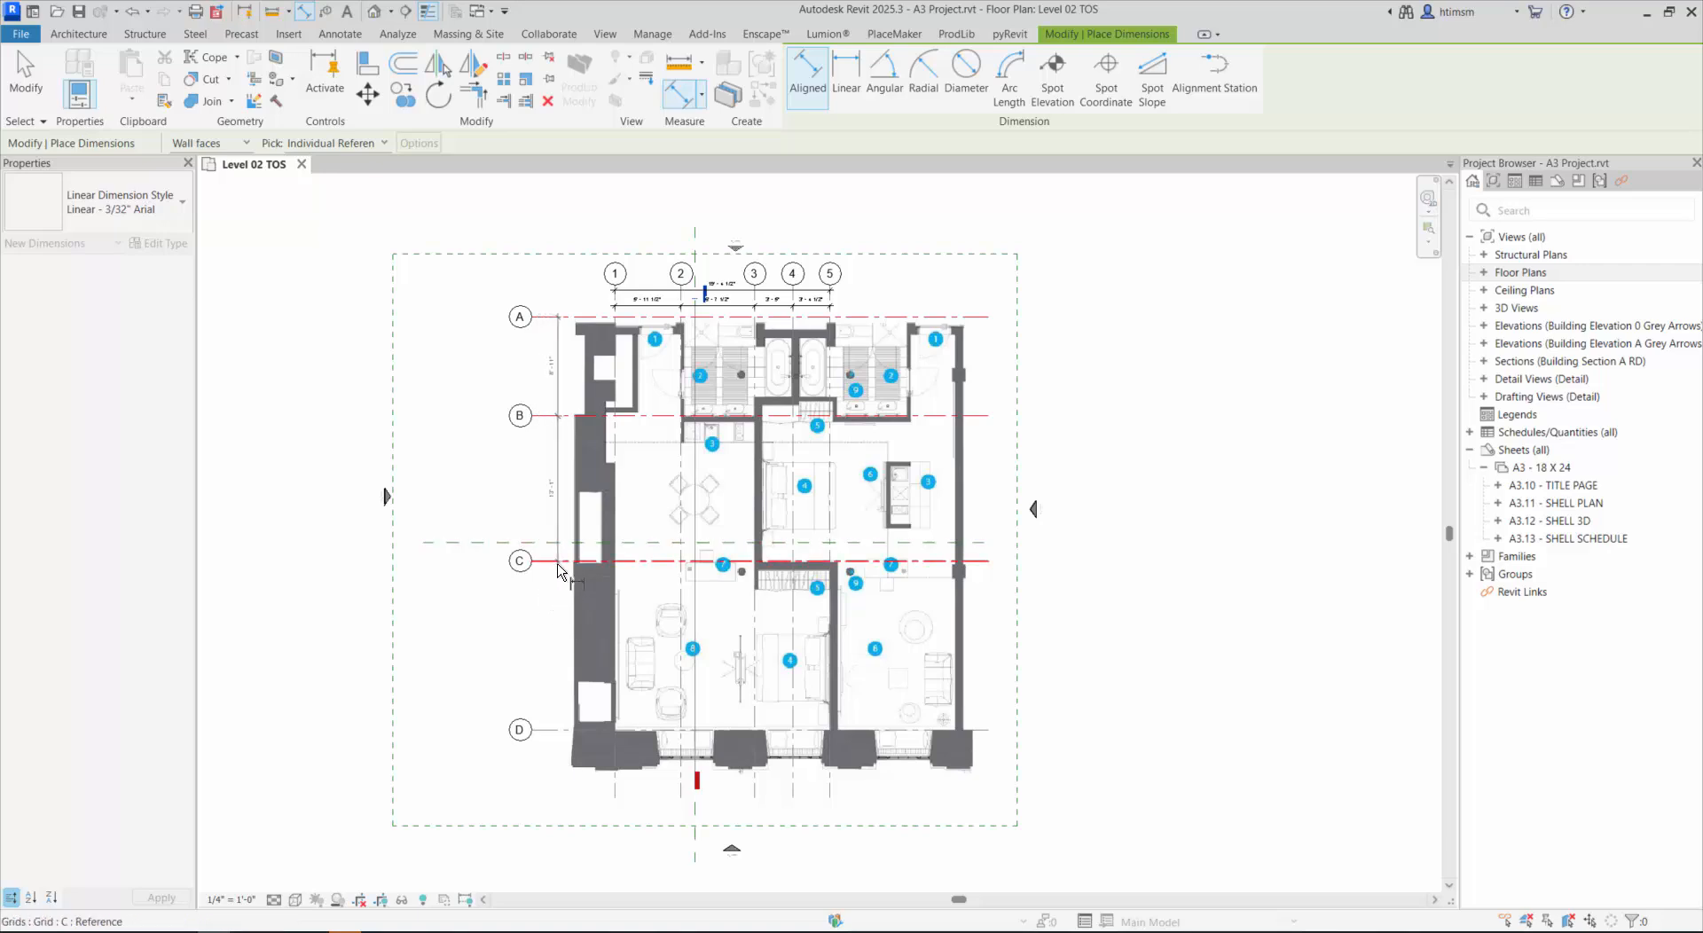
pyautogui.click(559, 733)
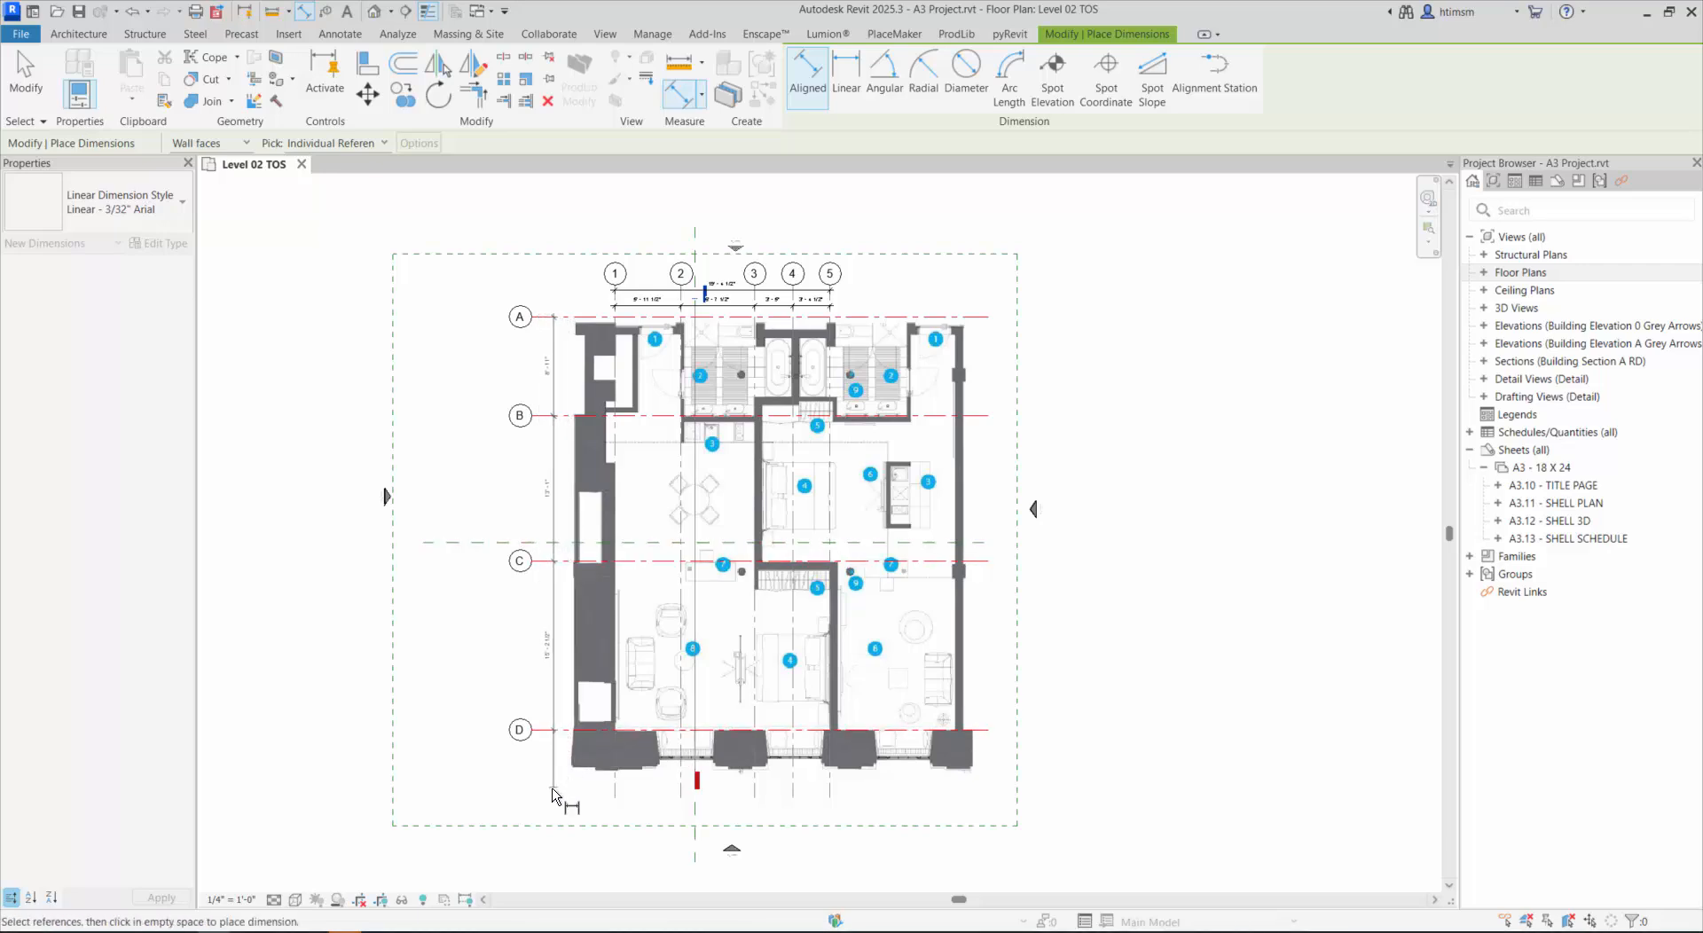
pyautogui.click(551, 763)
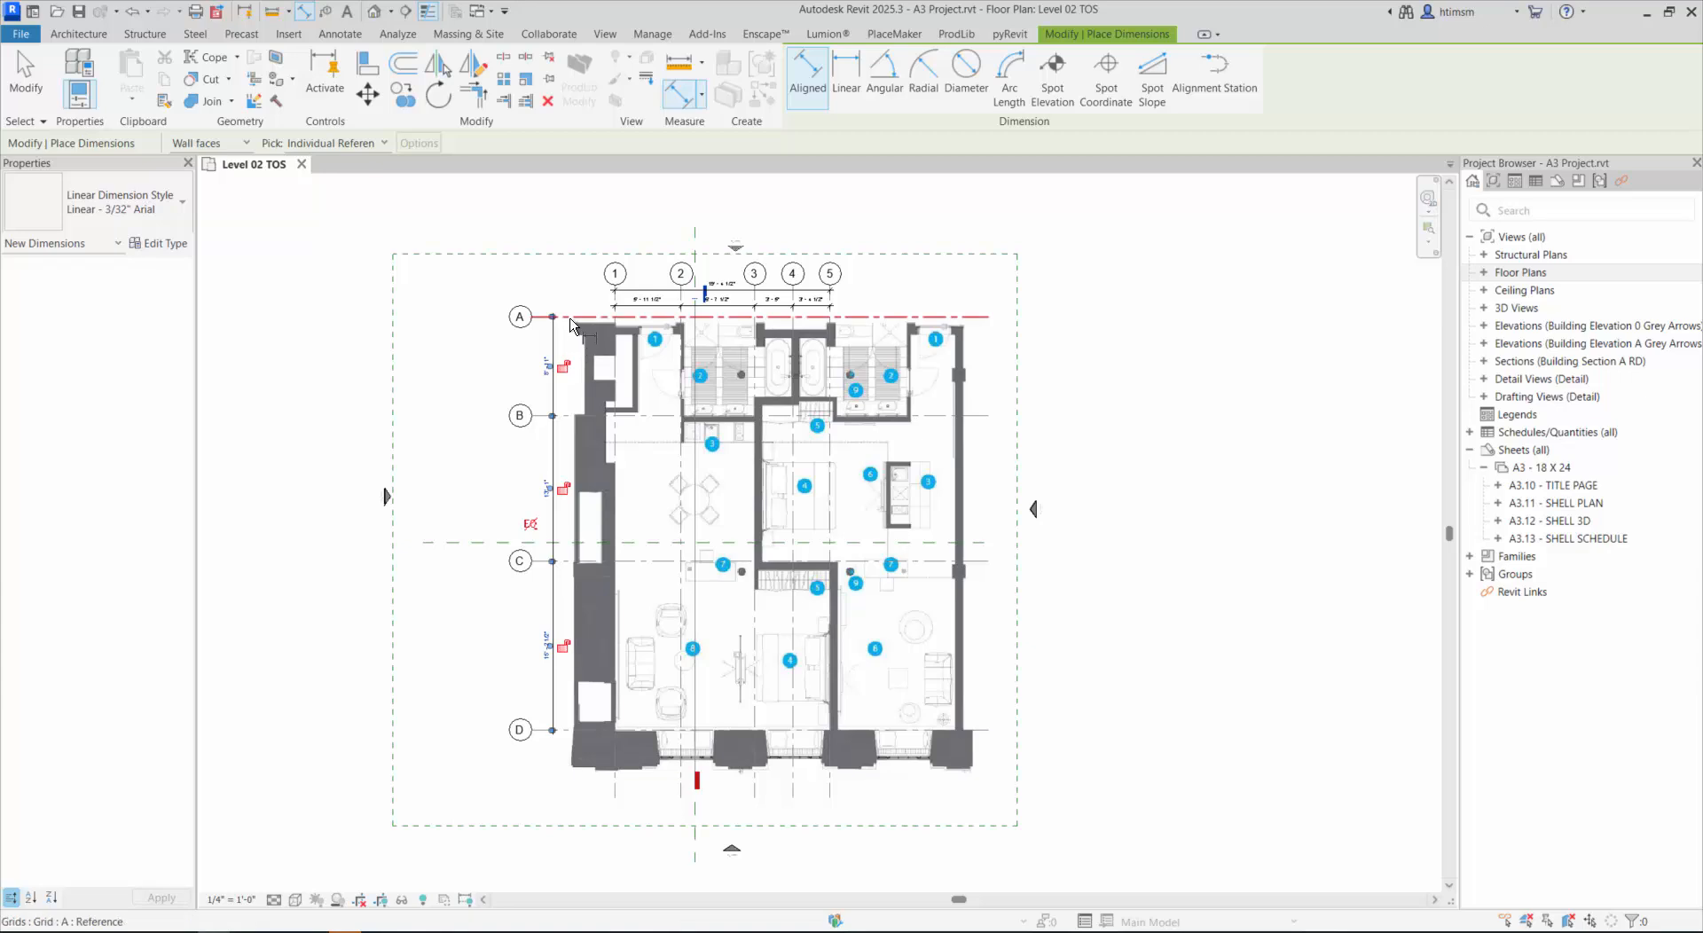
# Step: Add an overall aligned dimension from grid A to grid D outside the individual spacing dimensions
pyautogui.click(569, 318)
pyautogui.click(537, 735)
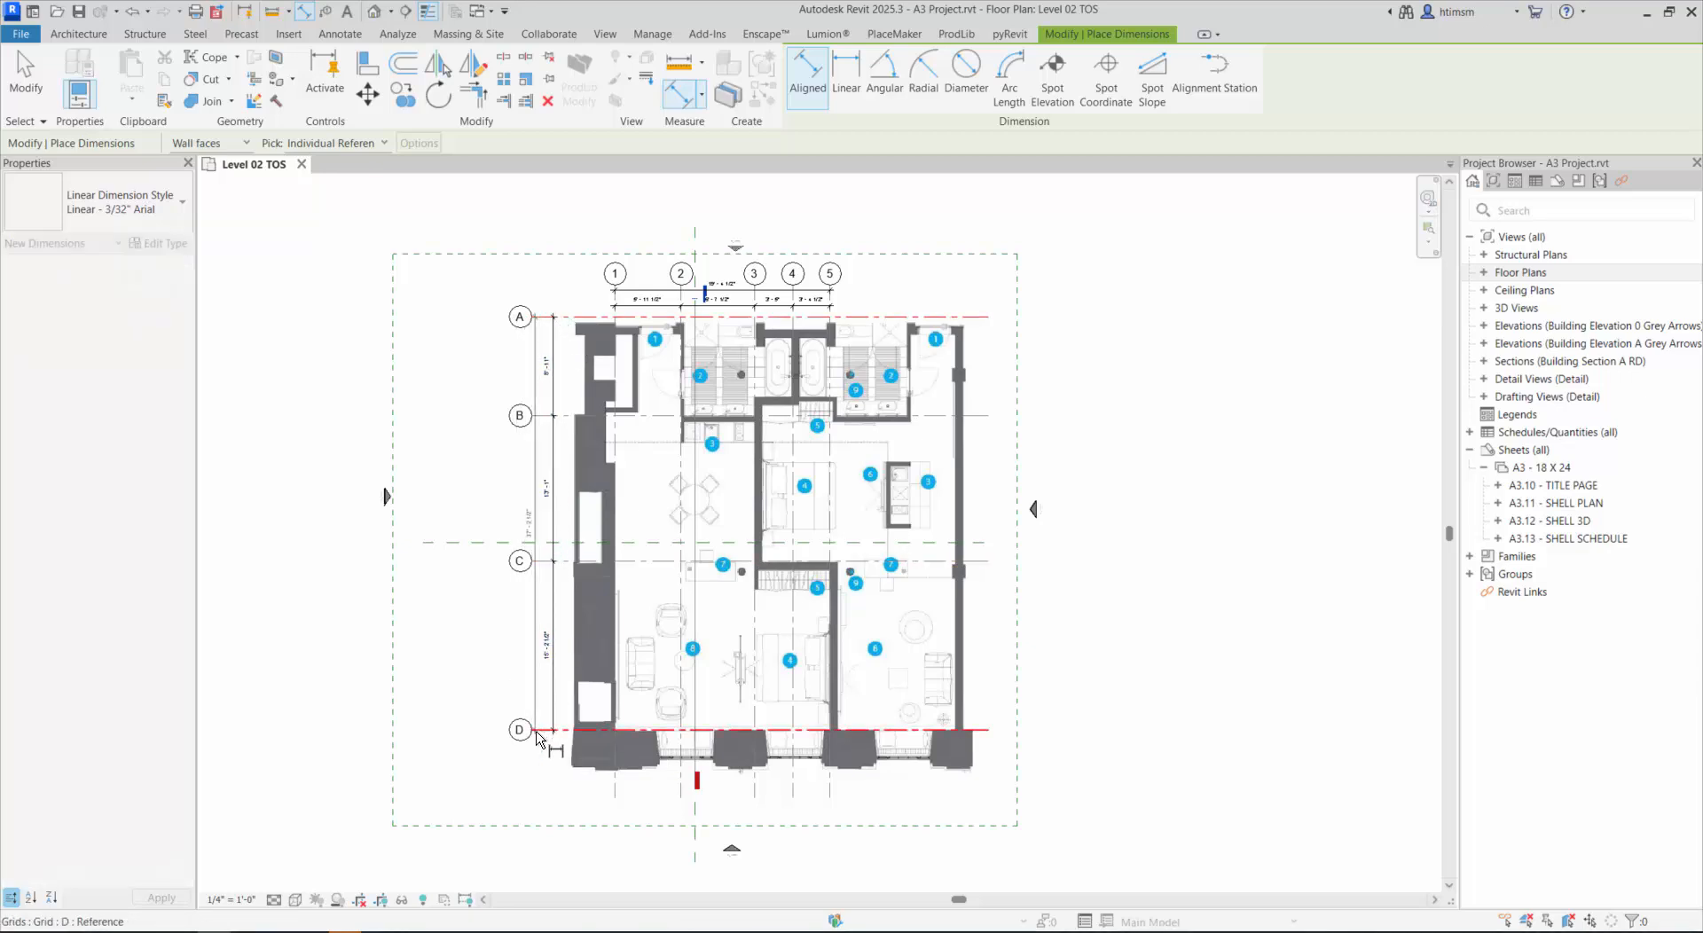
pyautogui.click(510, 785)
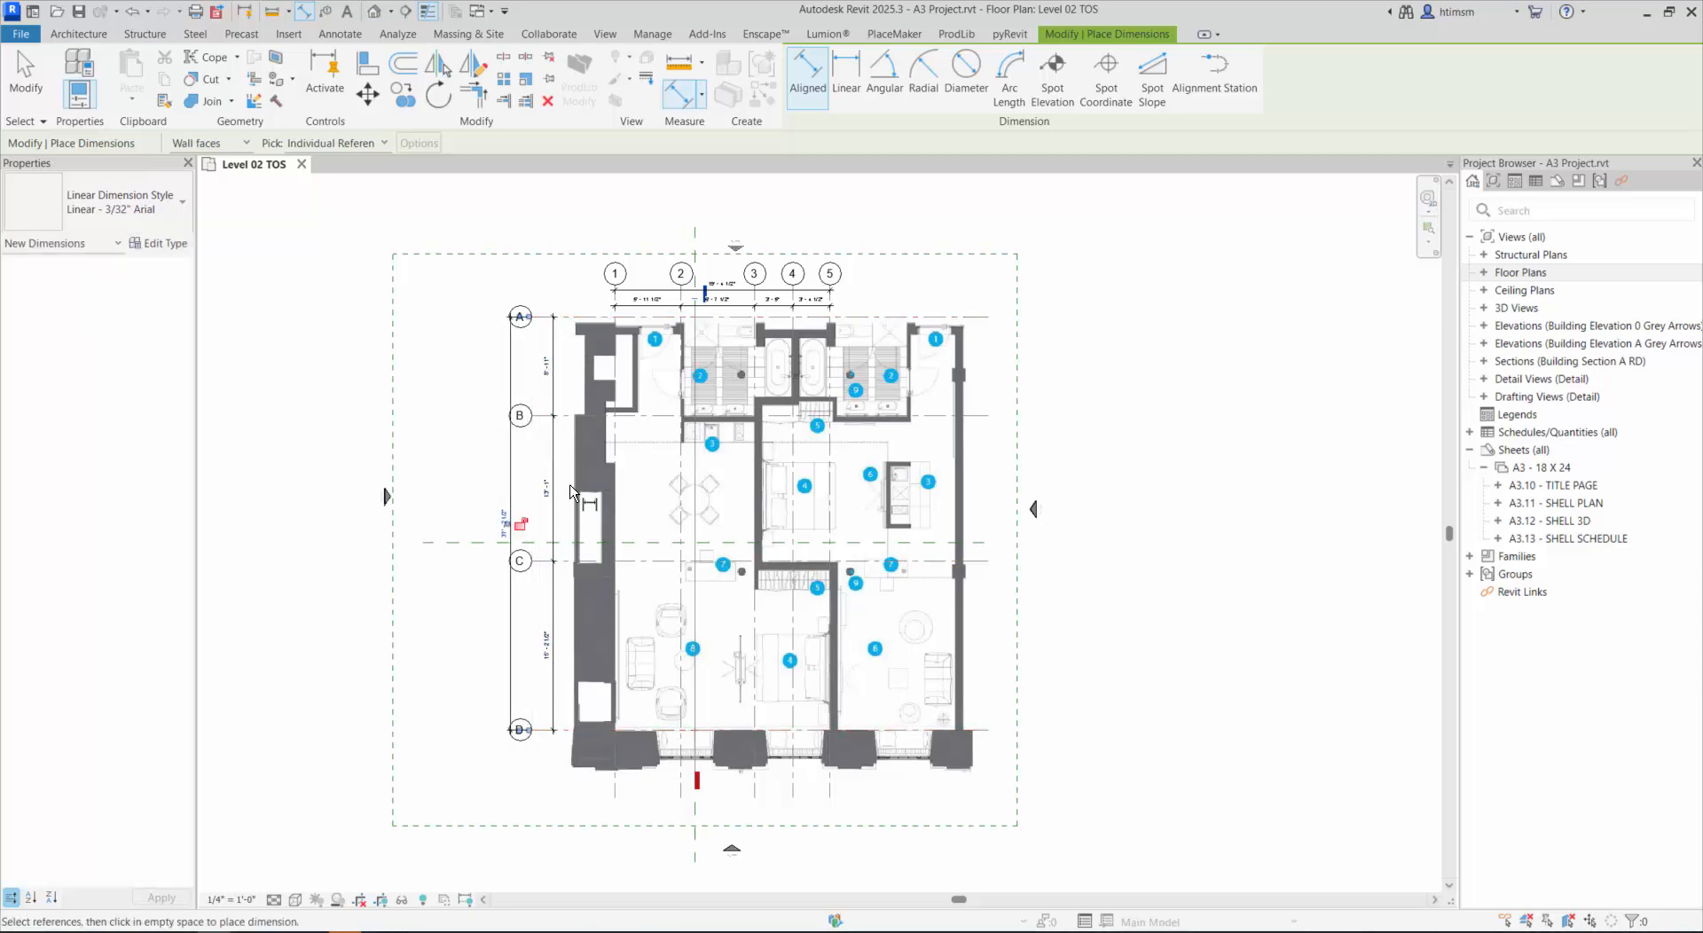
pyautogui.press('Escape')
pyautogui.press('Escape')
# Step: Set the distance between grids B and C to 13' 1 1/32" by moving grid C
pyautogui.scroll(3, 563, 515)
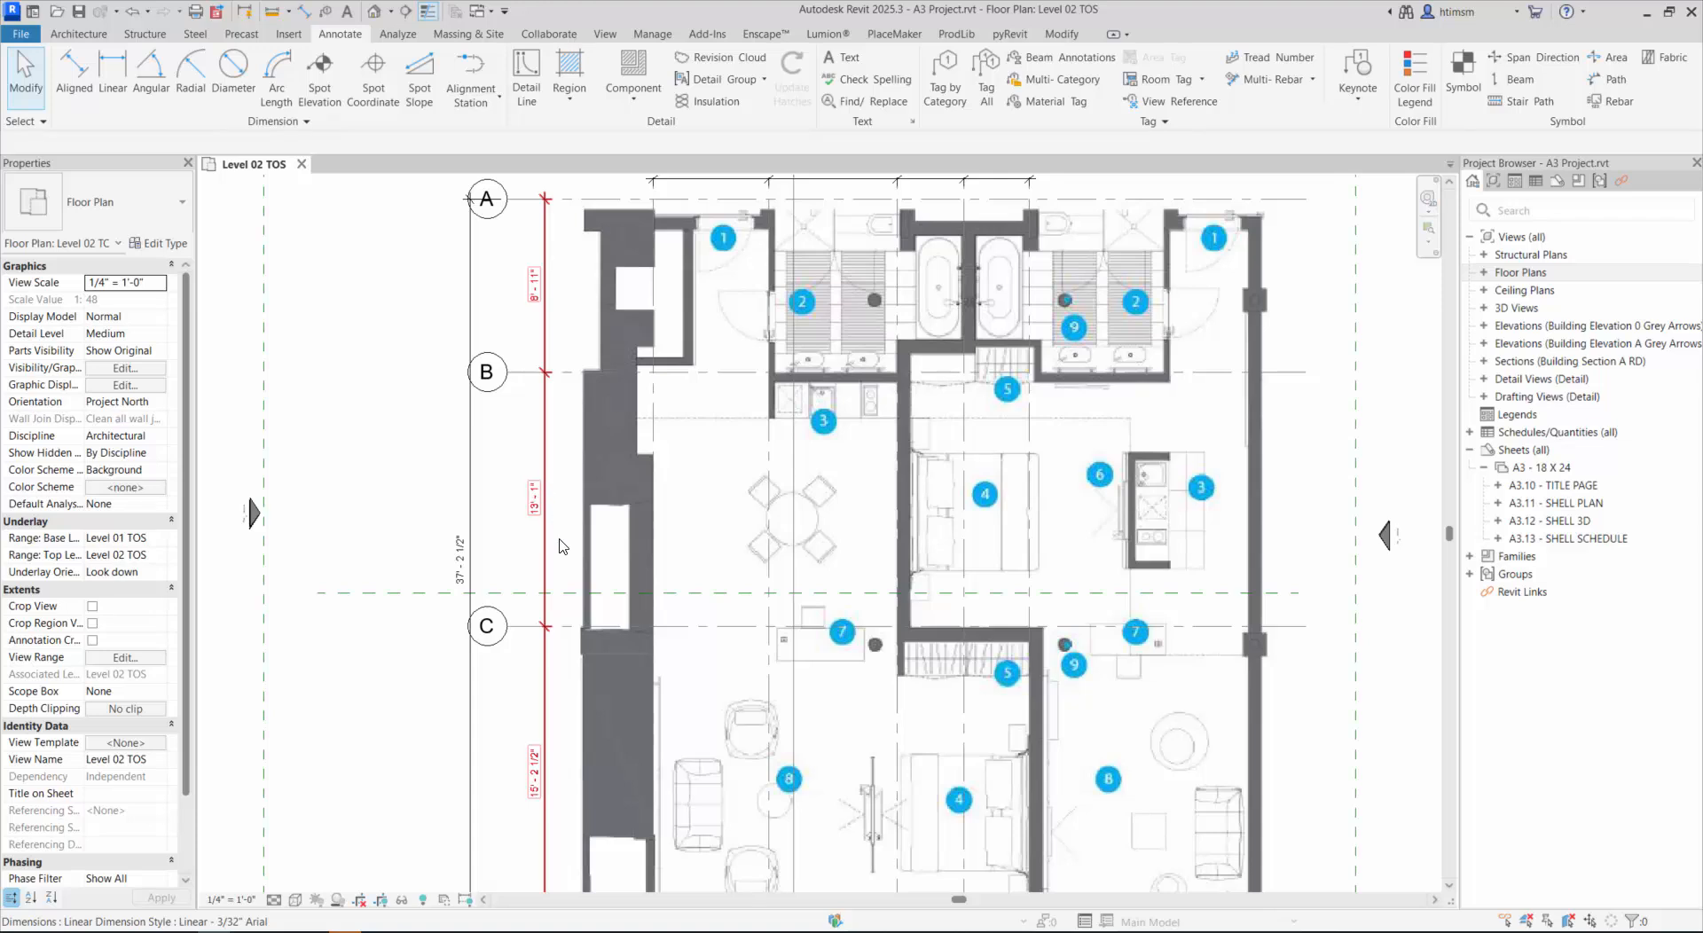
pyautogui.scroll(6, 559, 545)
pyautogui.scroll(5, 568, 667)
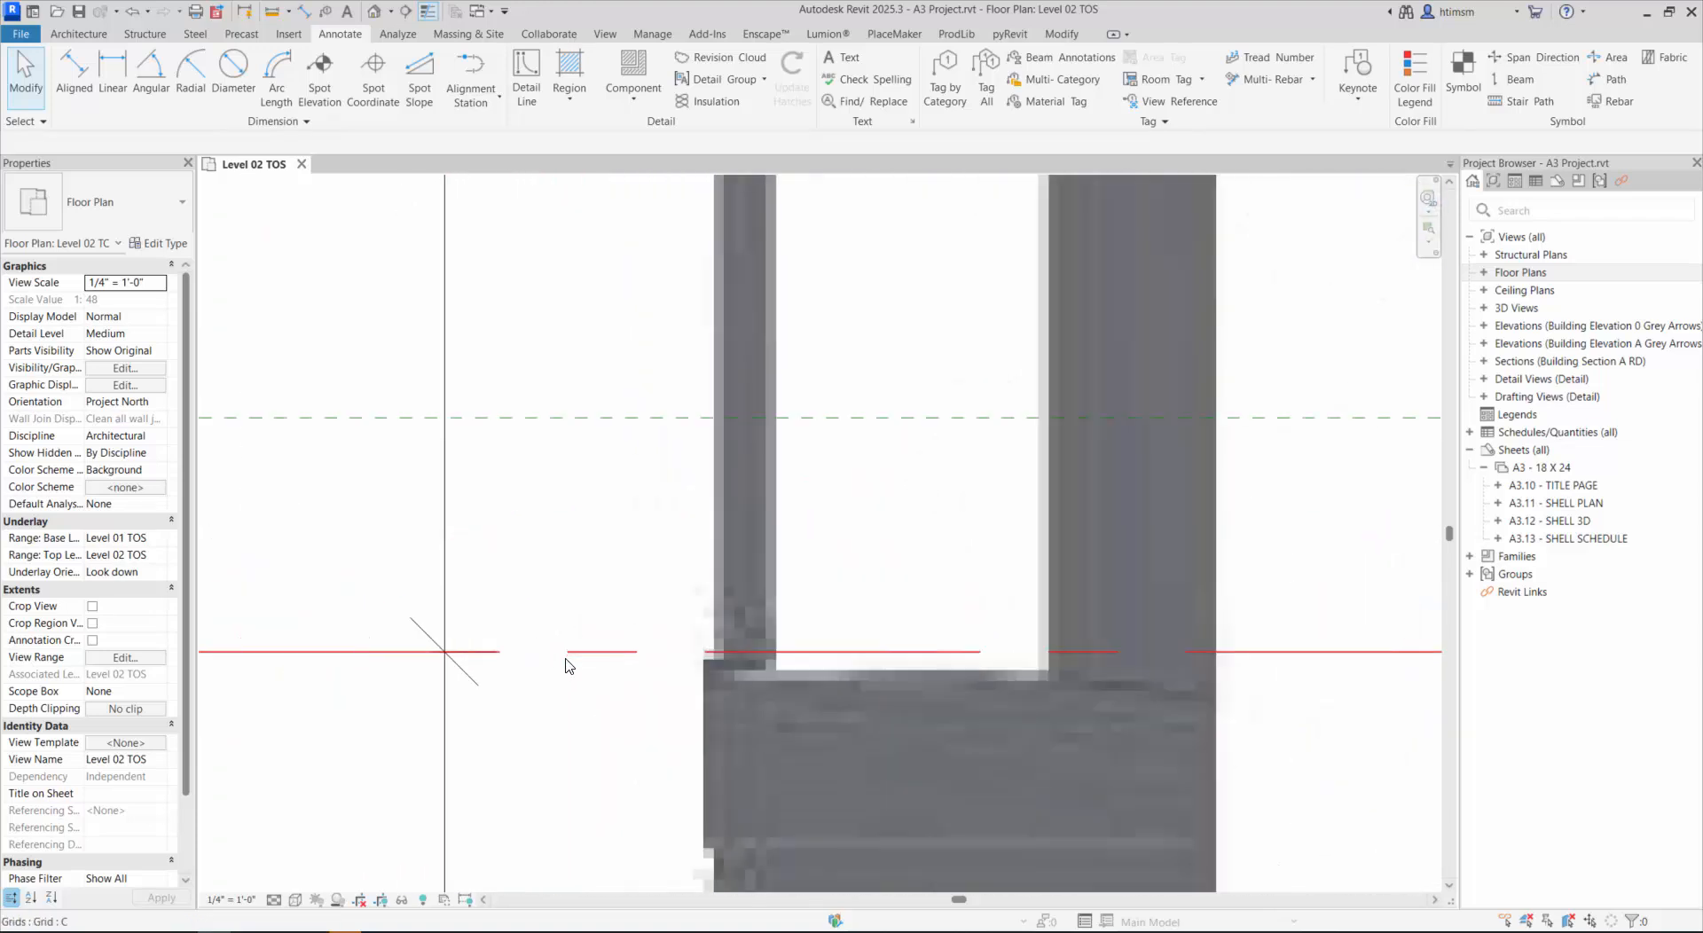
pyautogui.click(589, 640)
pyautogui.scroll(-6, 592, 639)
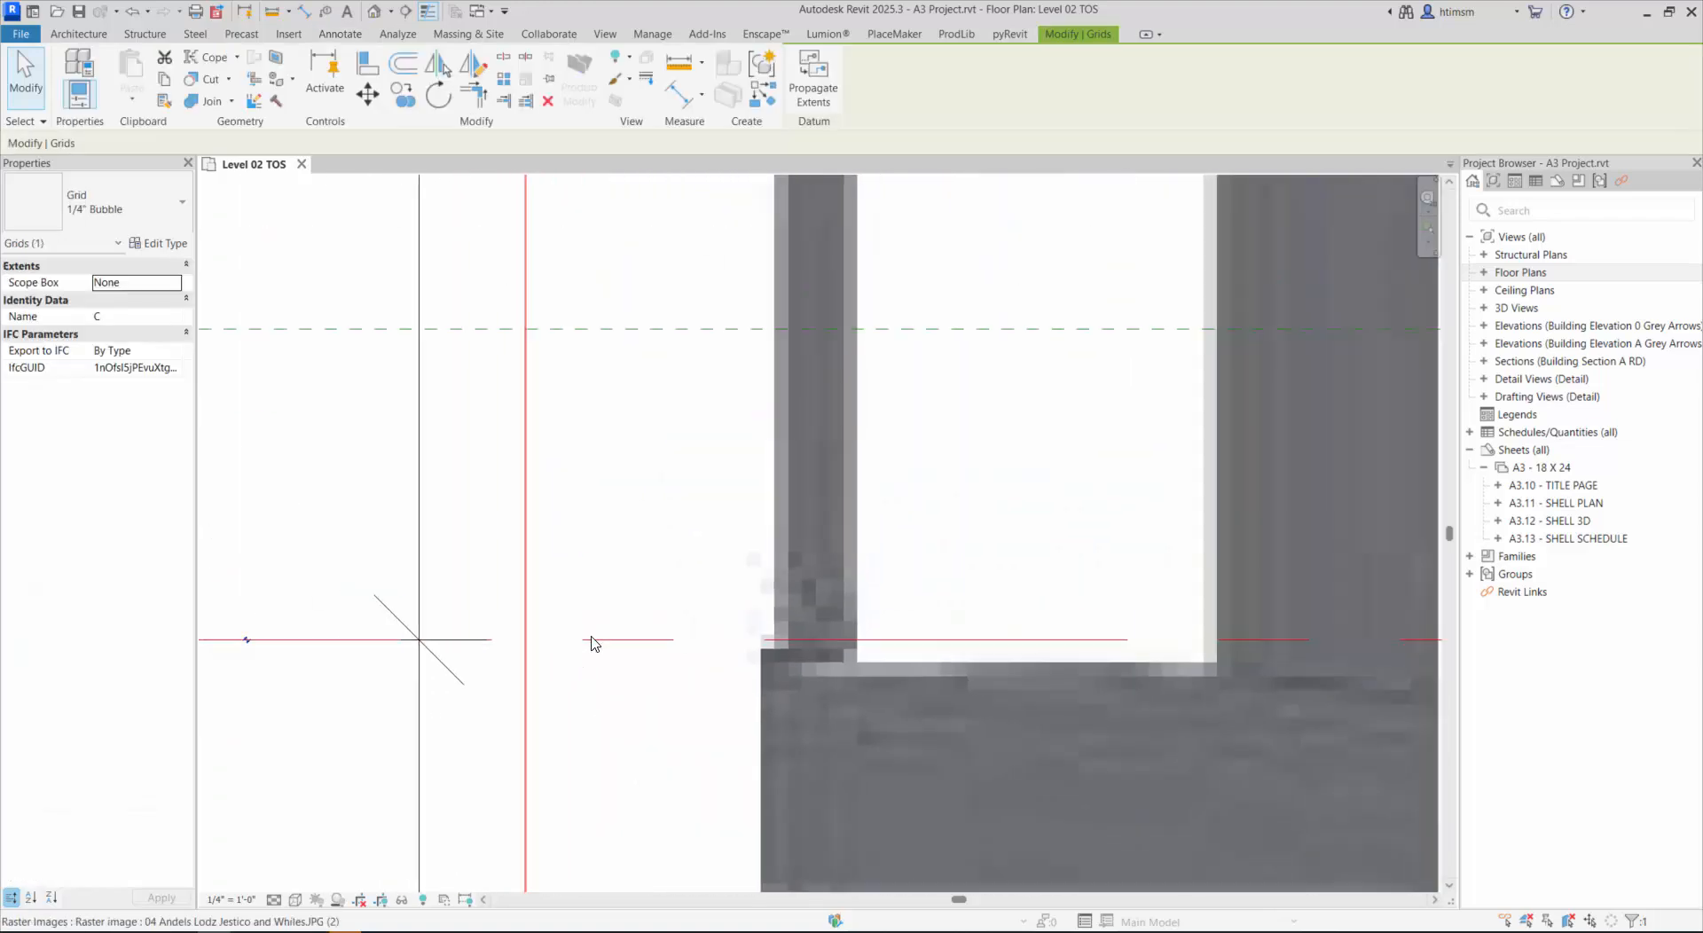
pyautogui.scroll(3, 590, 636)
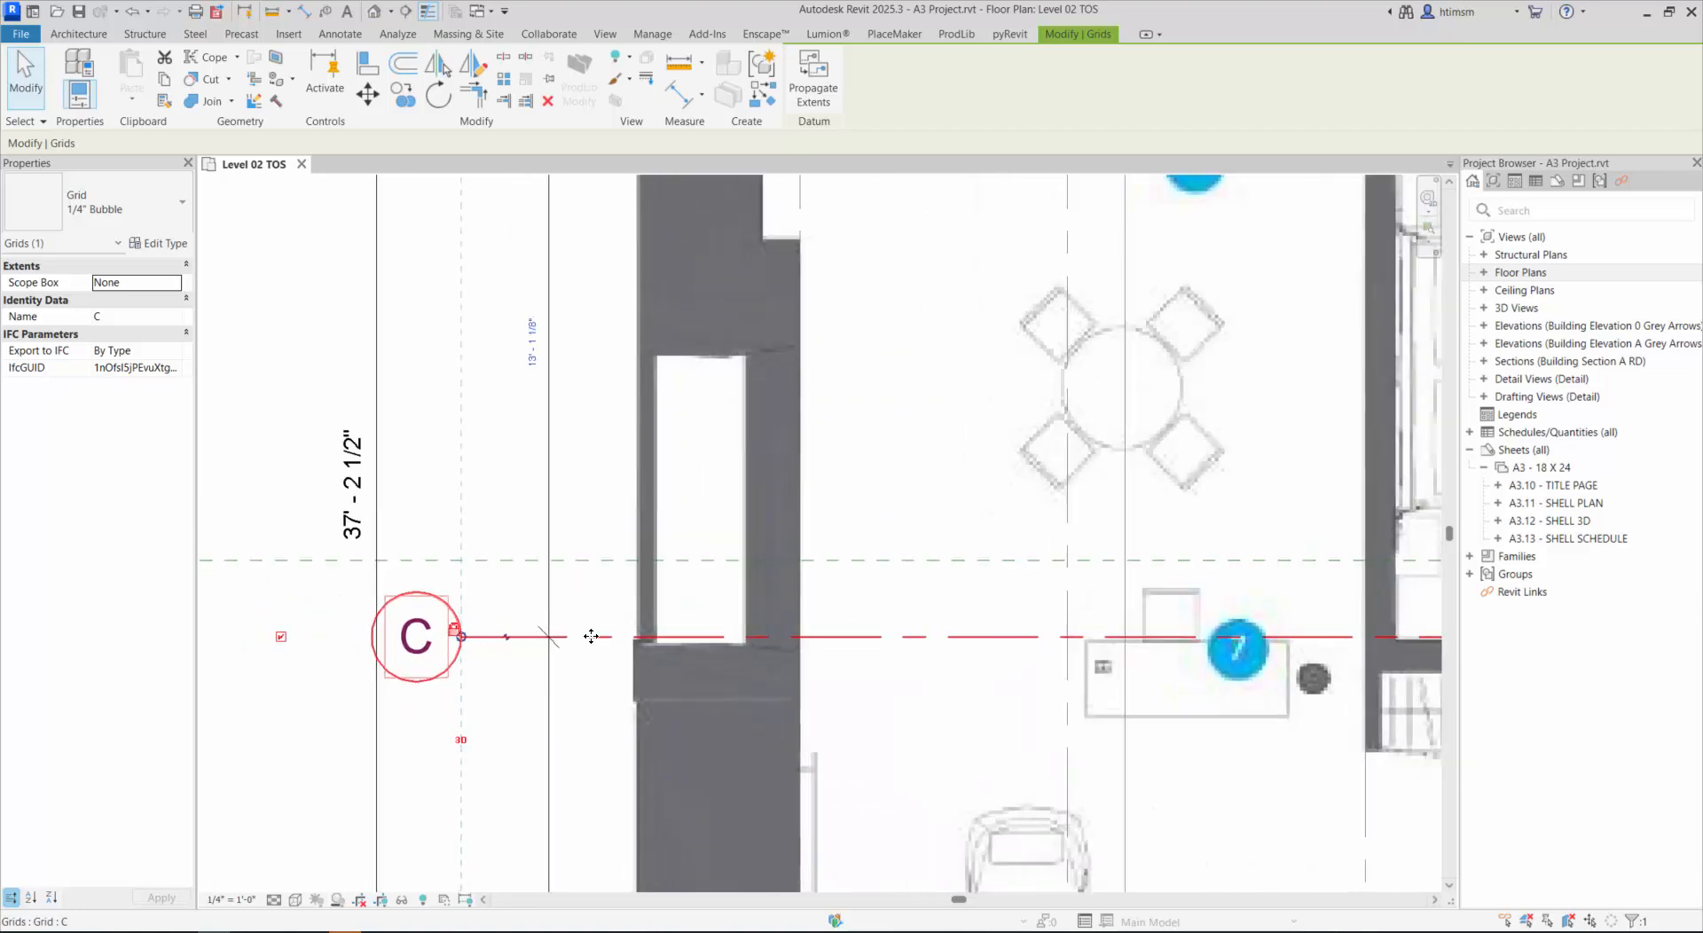
pyautogui.scroll(-2, 591, 636)
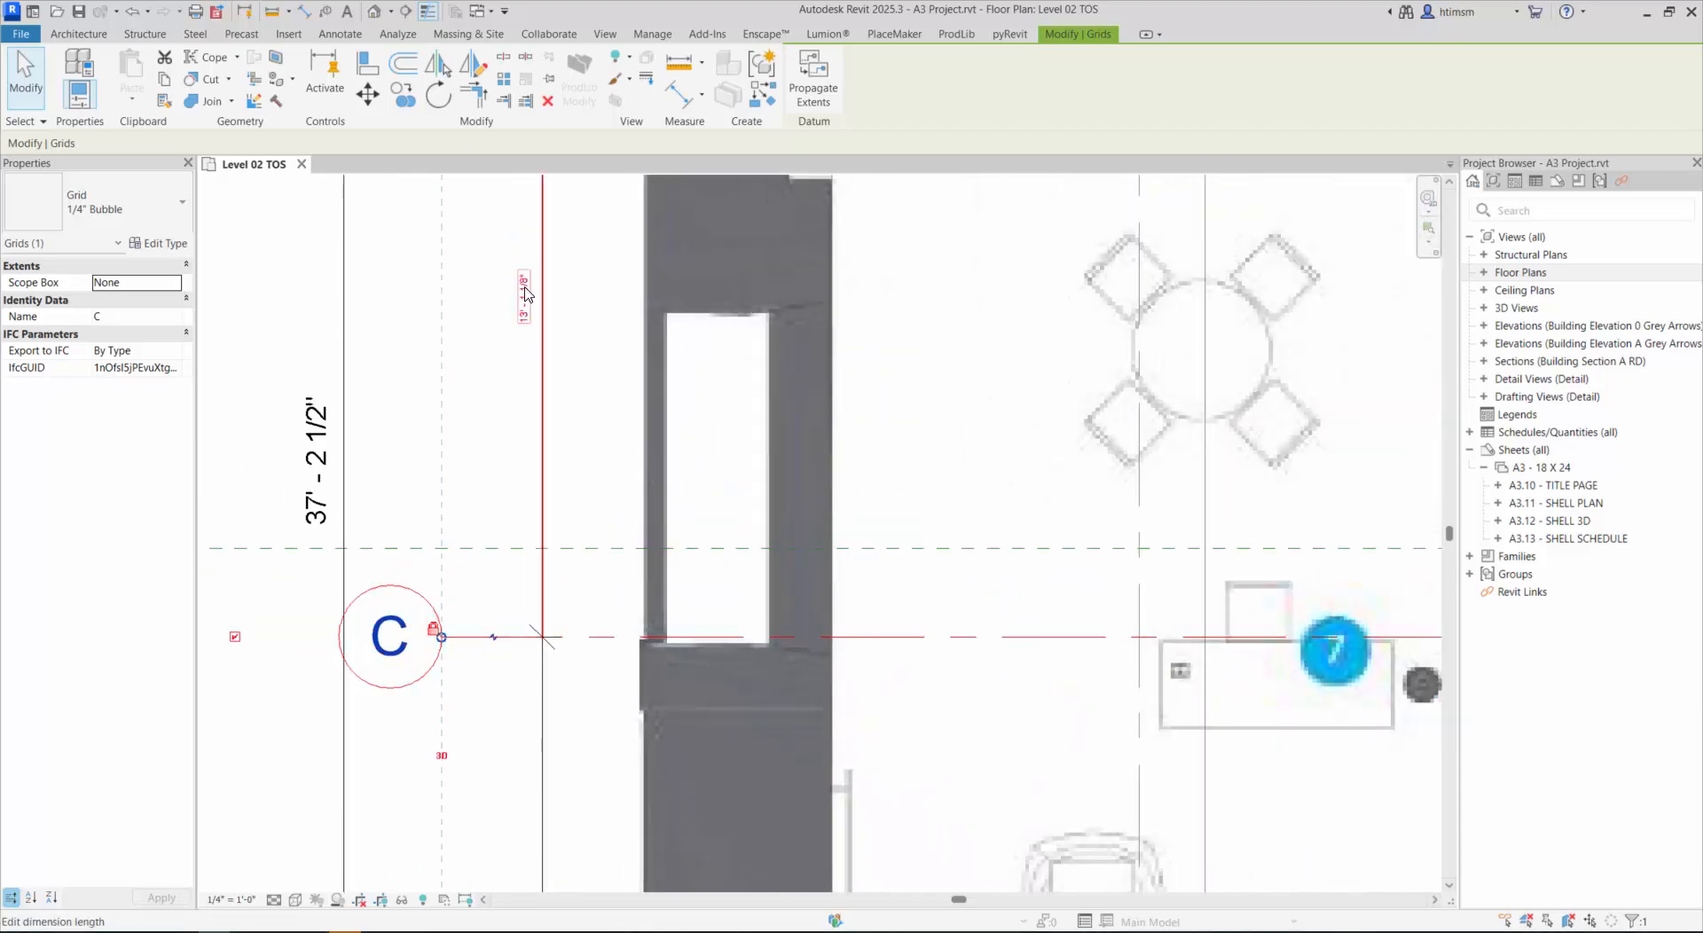
pyautogui.click(524, 298)
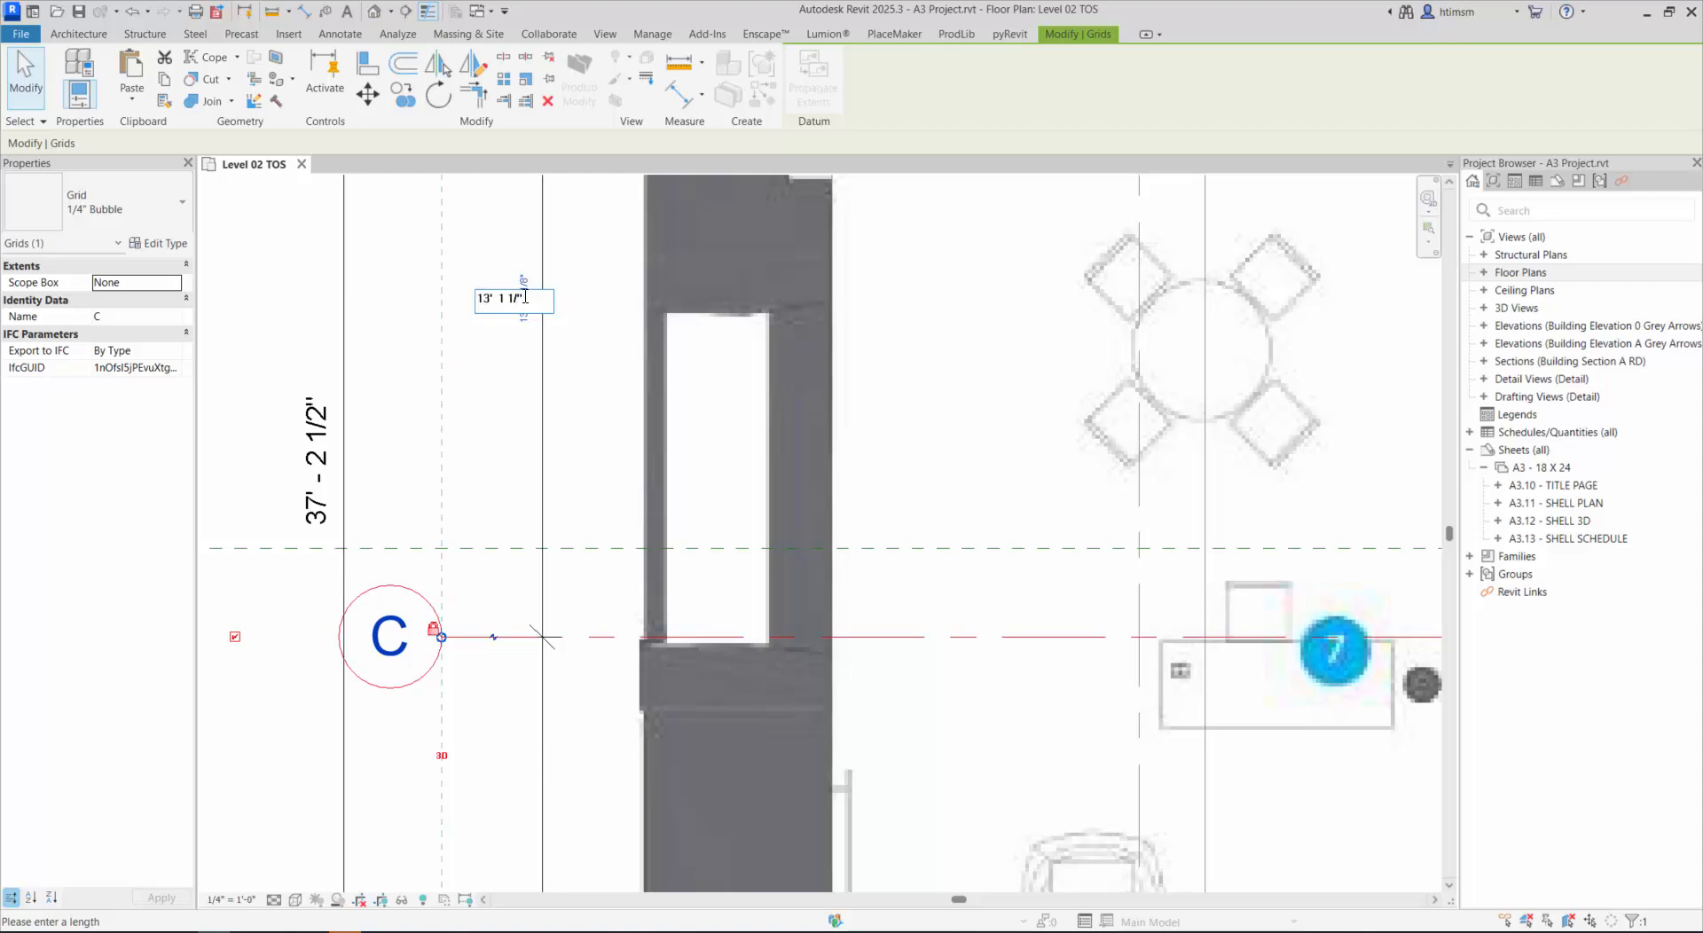
pyautogui.write('13\' 1 1/32"')
pyautogui.press('Return')
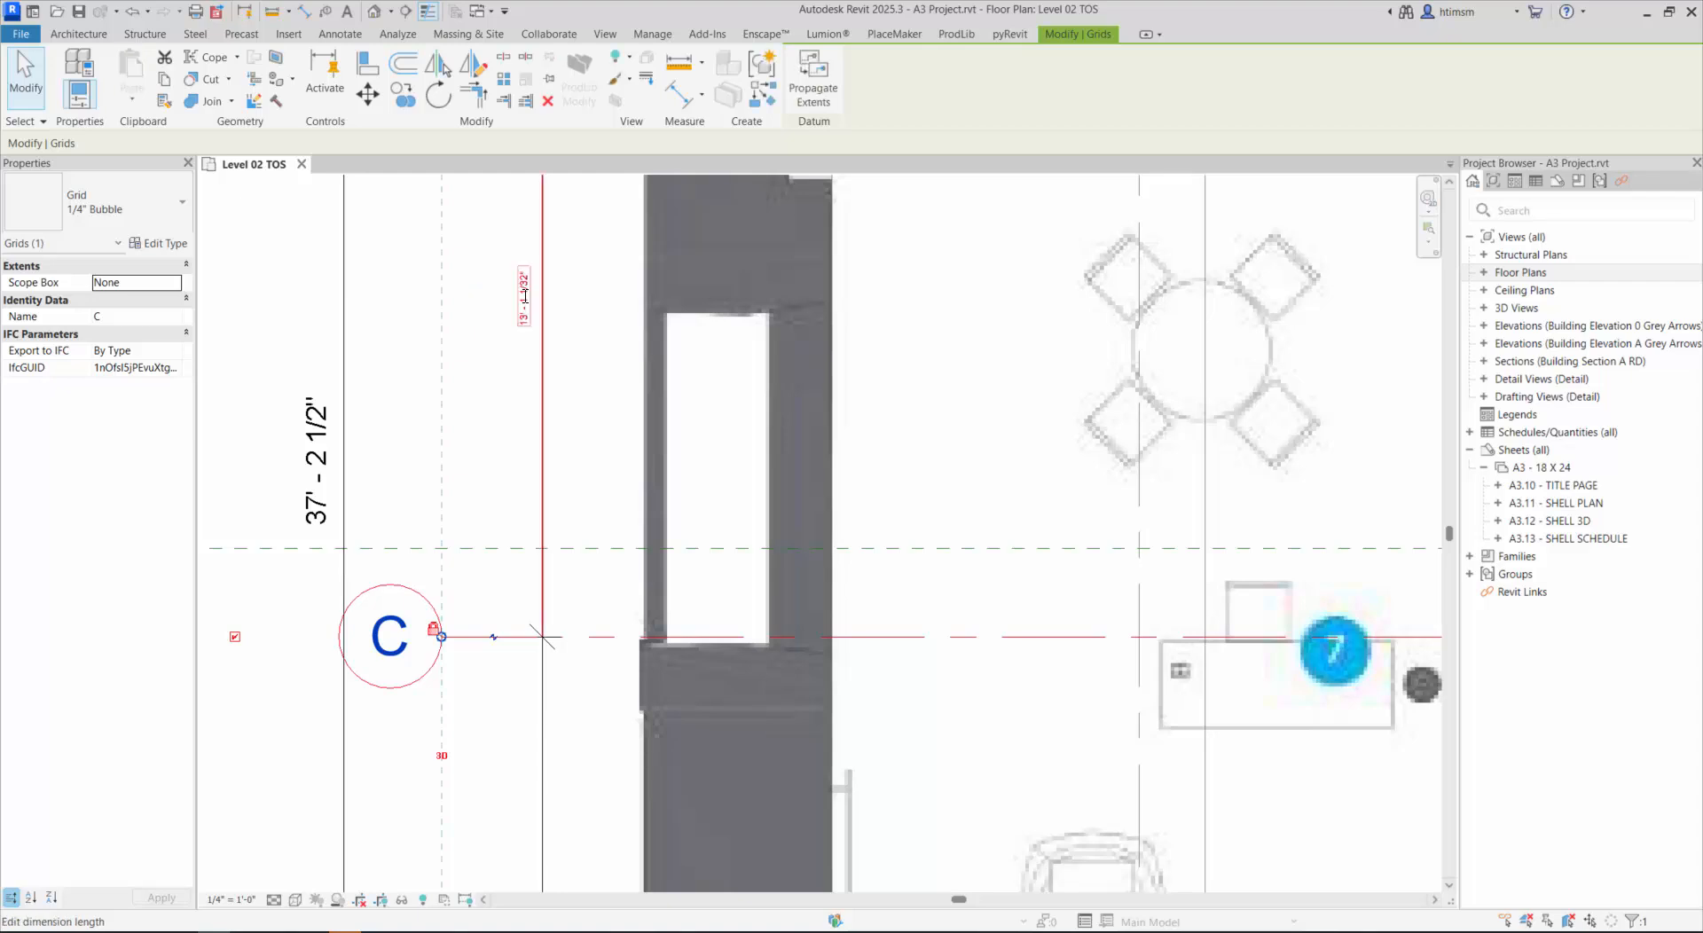
# Step: Examine the spacing dimensions along grids A to D and grid C's alignment with the wall opening
pyautogui.scroll(-4, 478, 396)
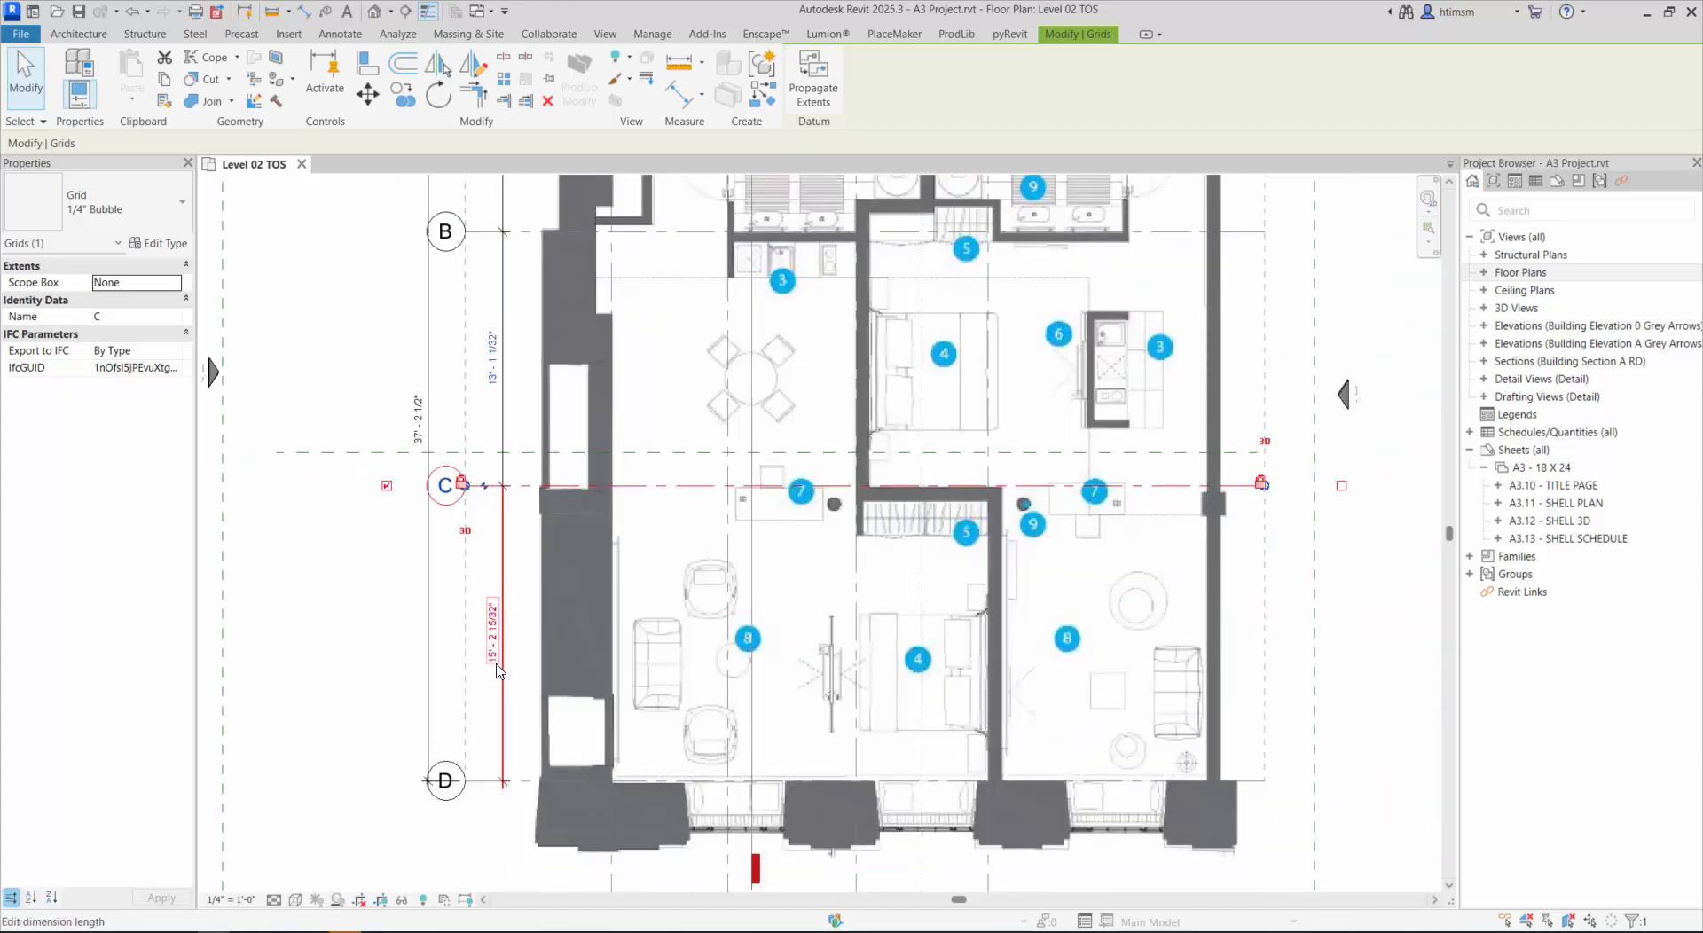
pyautogui.scroll(-3, 503, 671)
pyautogui.scroll(4, 485, 332)
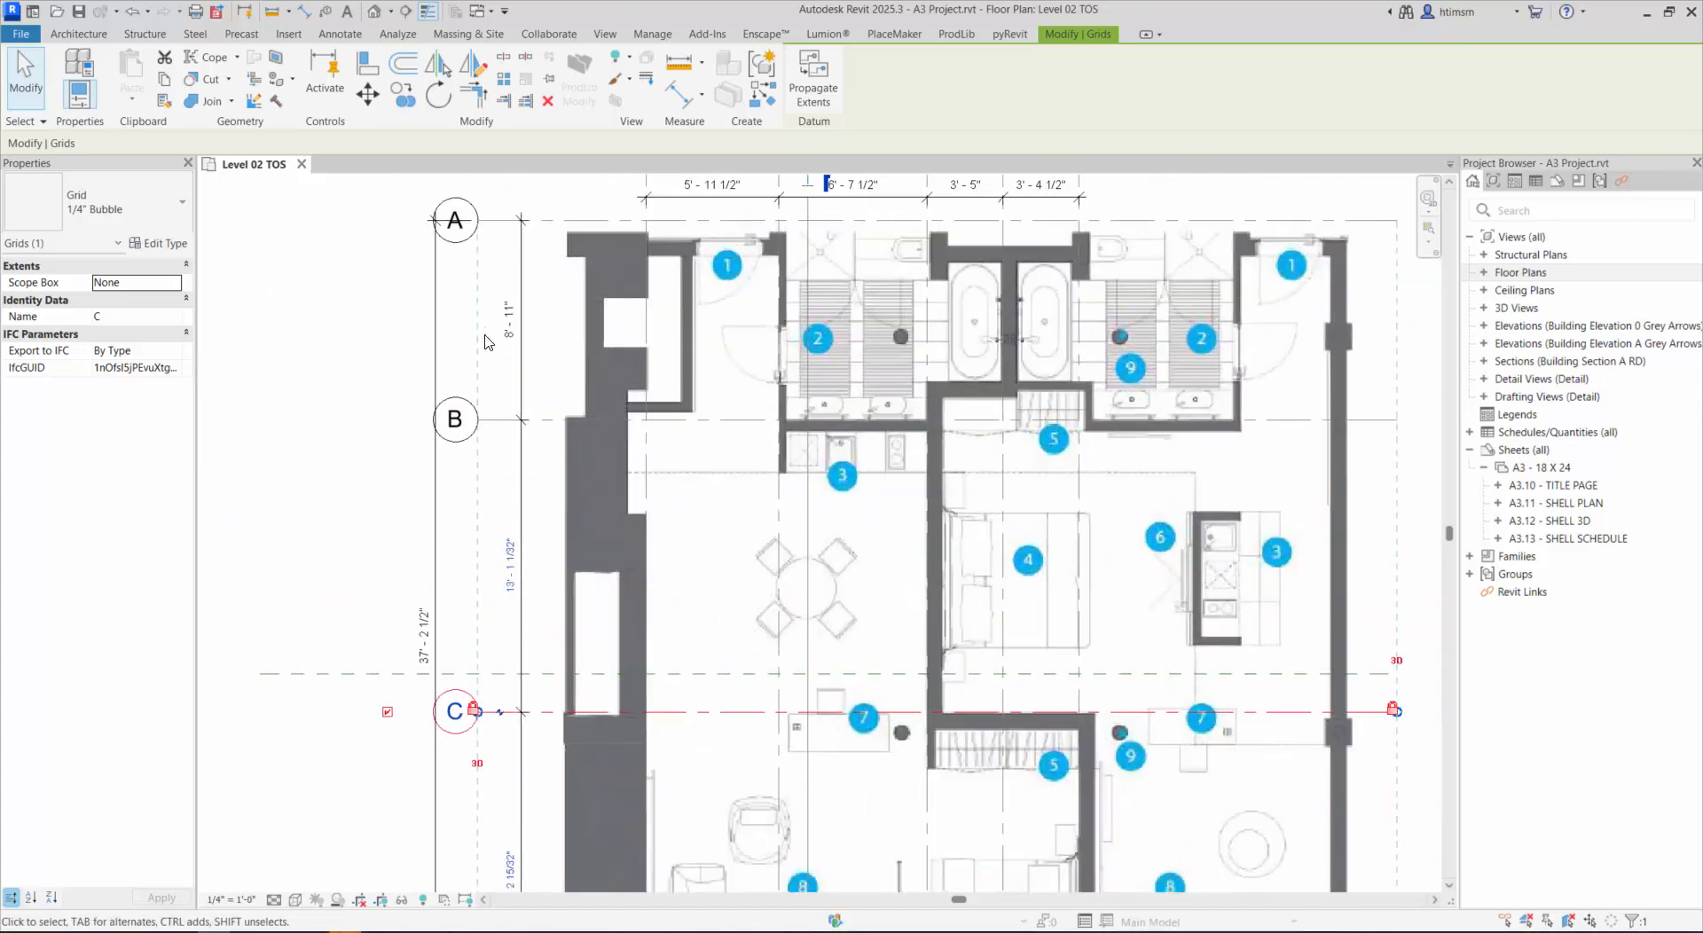
pyautogui.scroll(4, 541, 709)
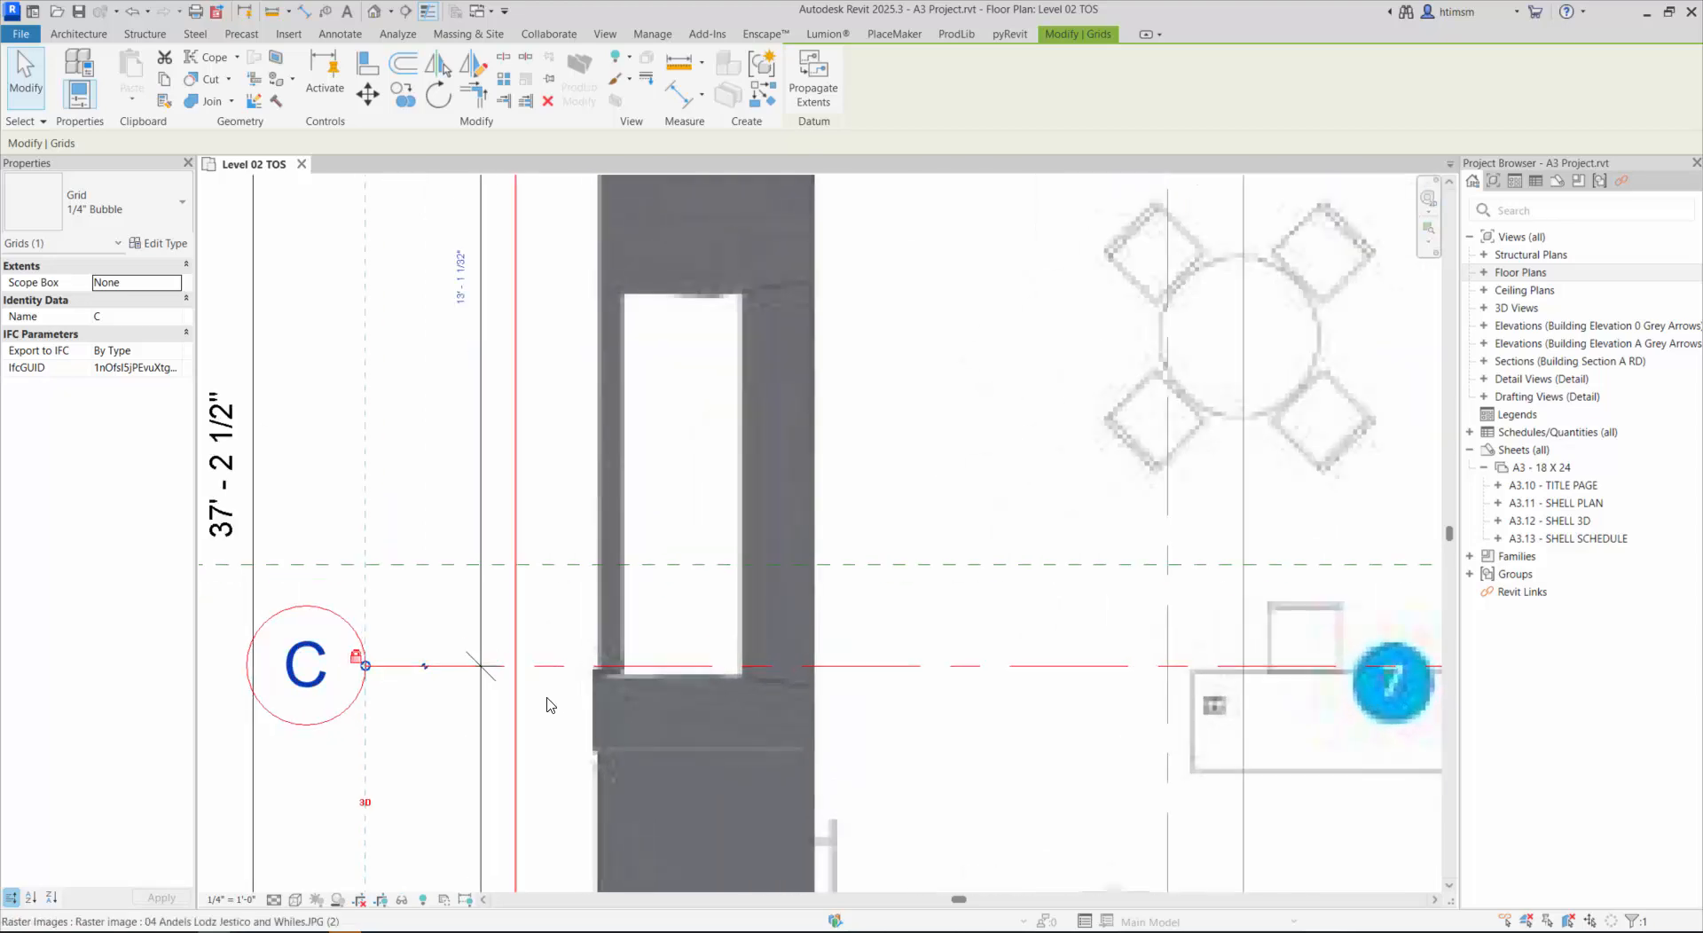
pyautogui.press('Escape')
pyautogui.scroll(-2, 479, 697)
pyautogui.scroll(-1, 462, 777)
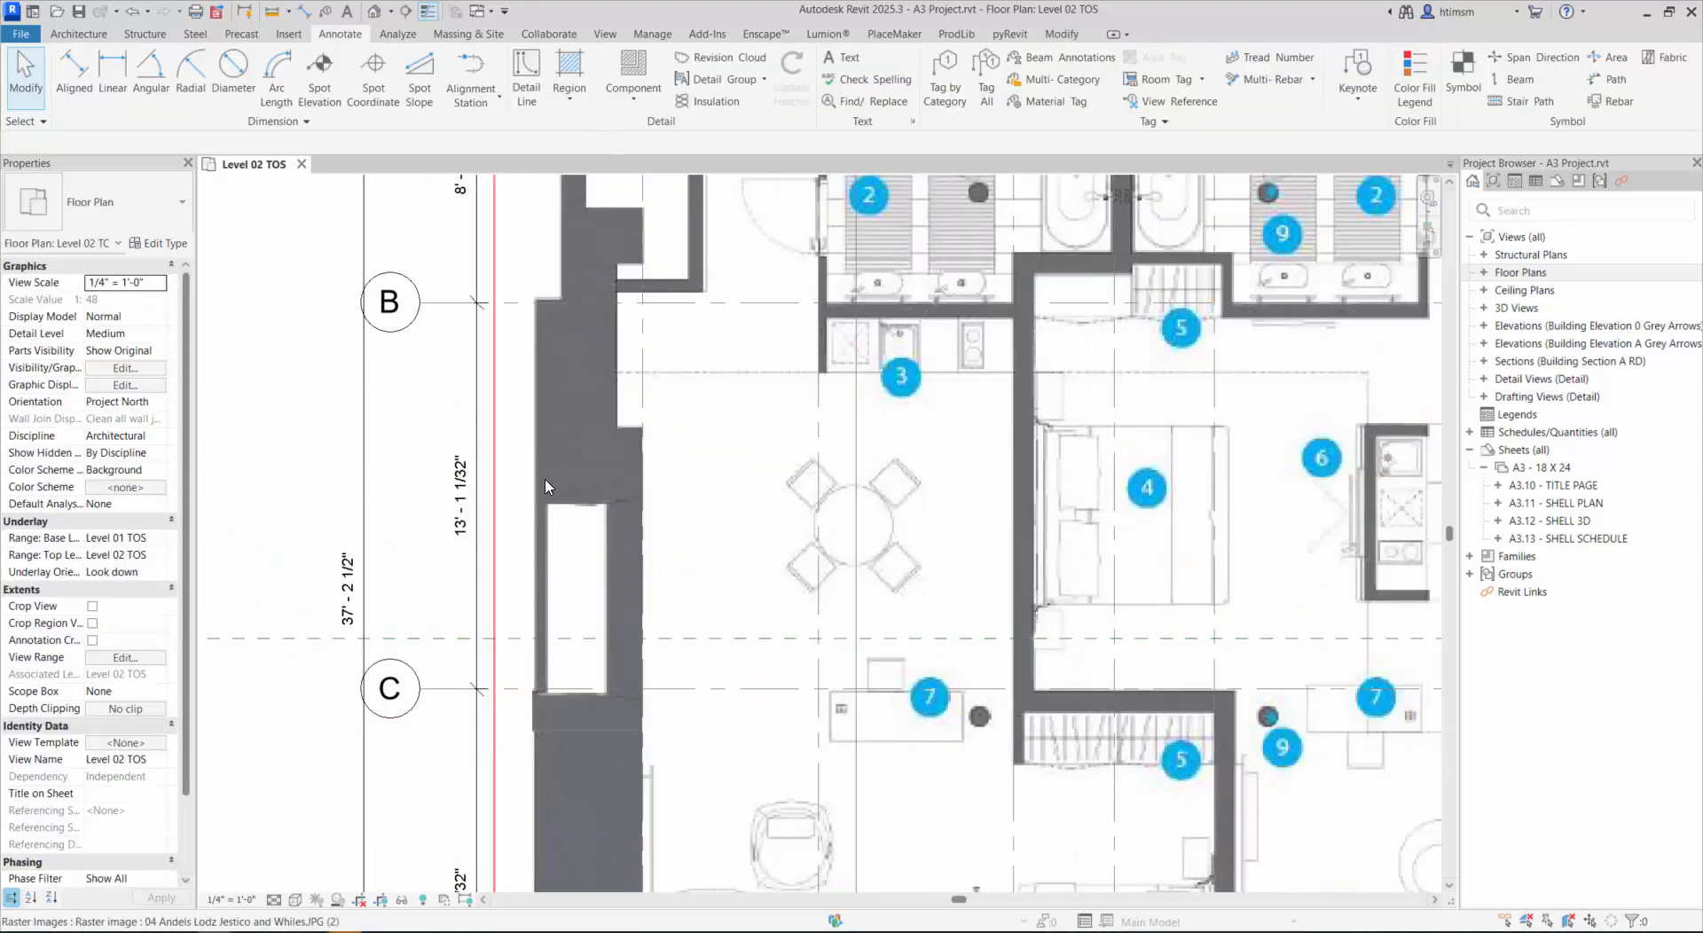
pyautogui.scroll(-2, 546, 486)
pyautogui.scroll(2, 519, 656)
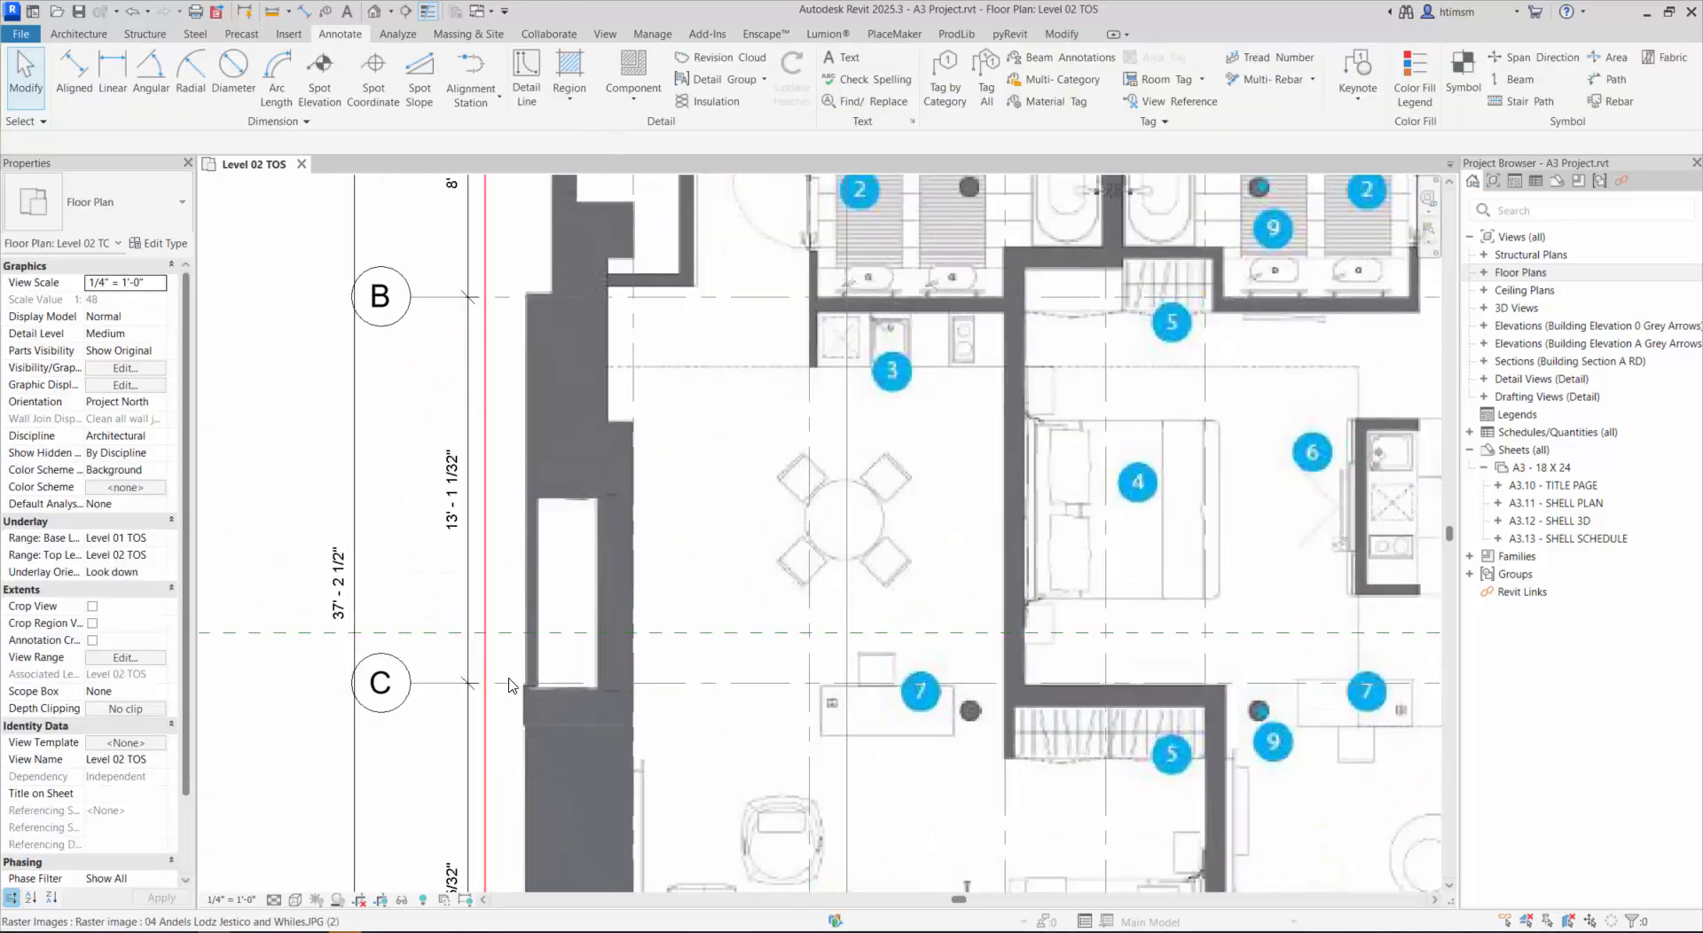
# Step: Set the distance between grids B and C to 13' 1" by moving grid C
pyautogui.click(510, 684)
pyautogui.click(455, 489)
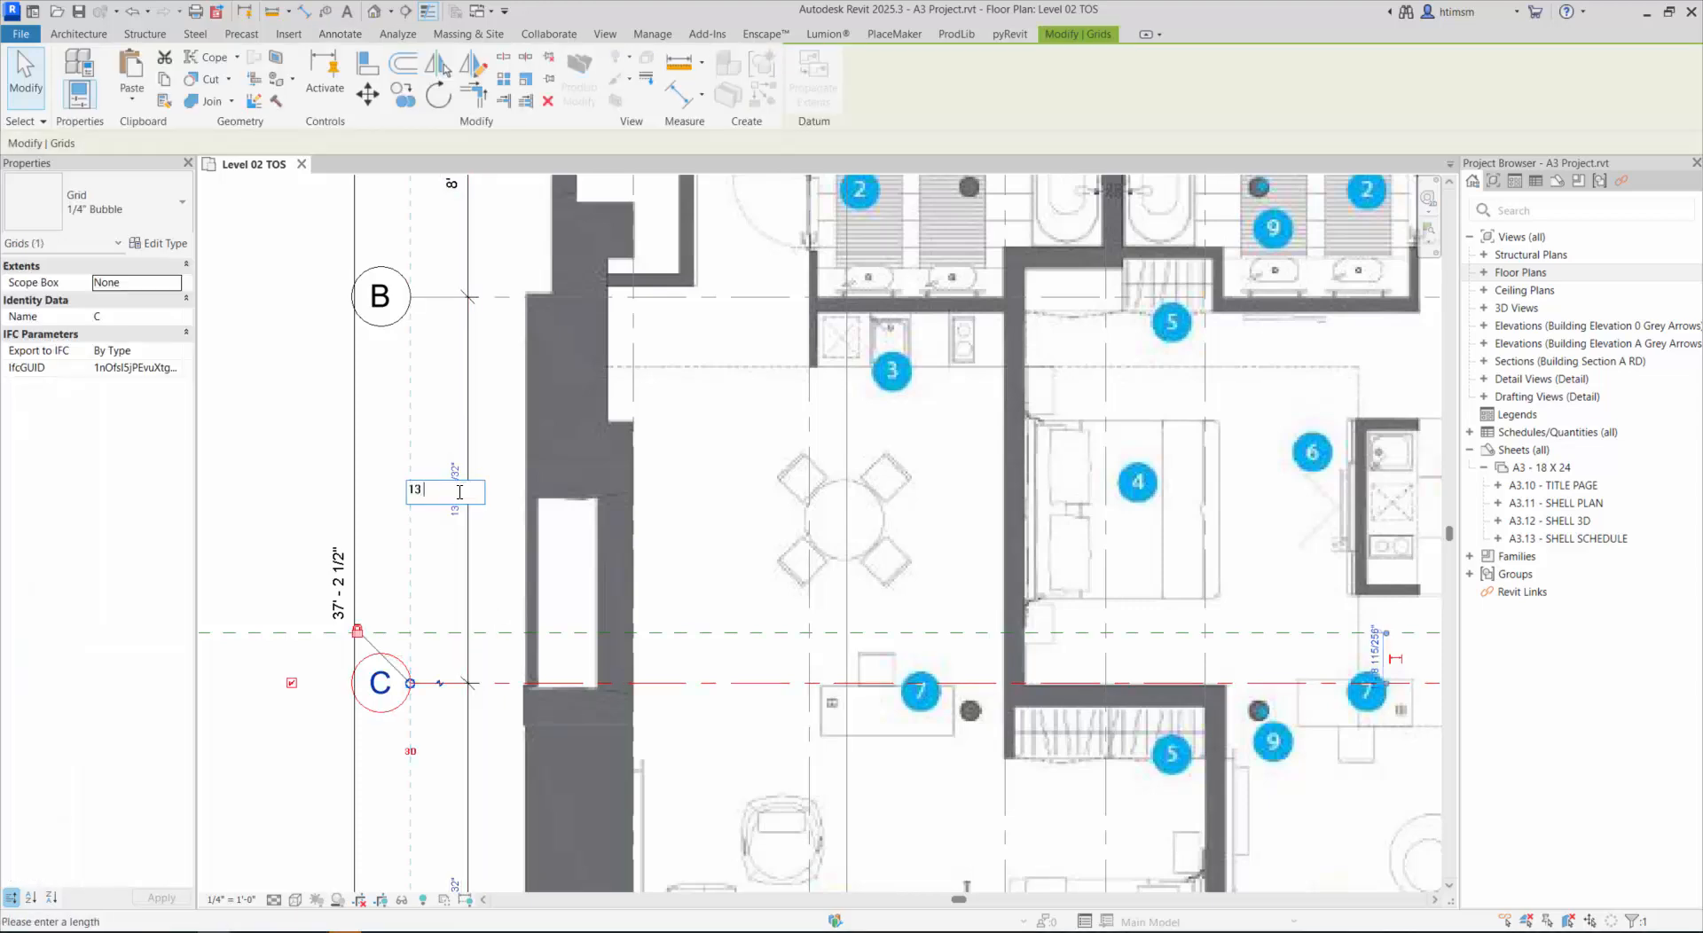
pyautogui.press('Return')
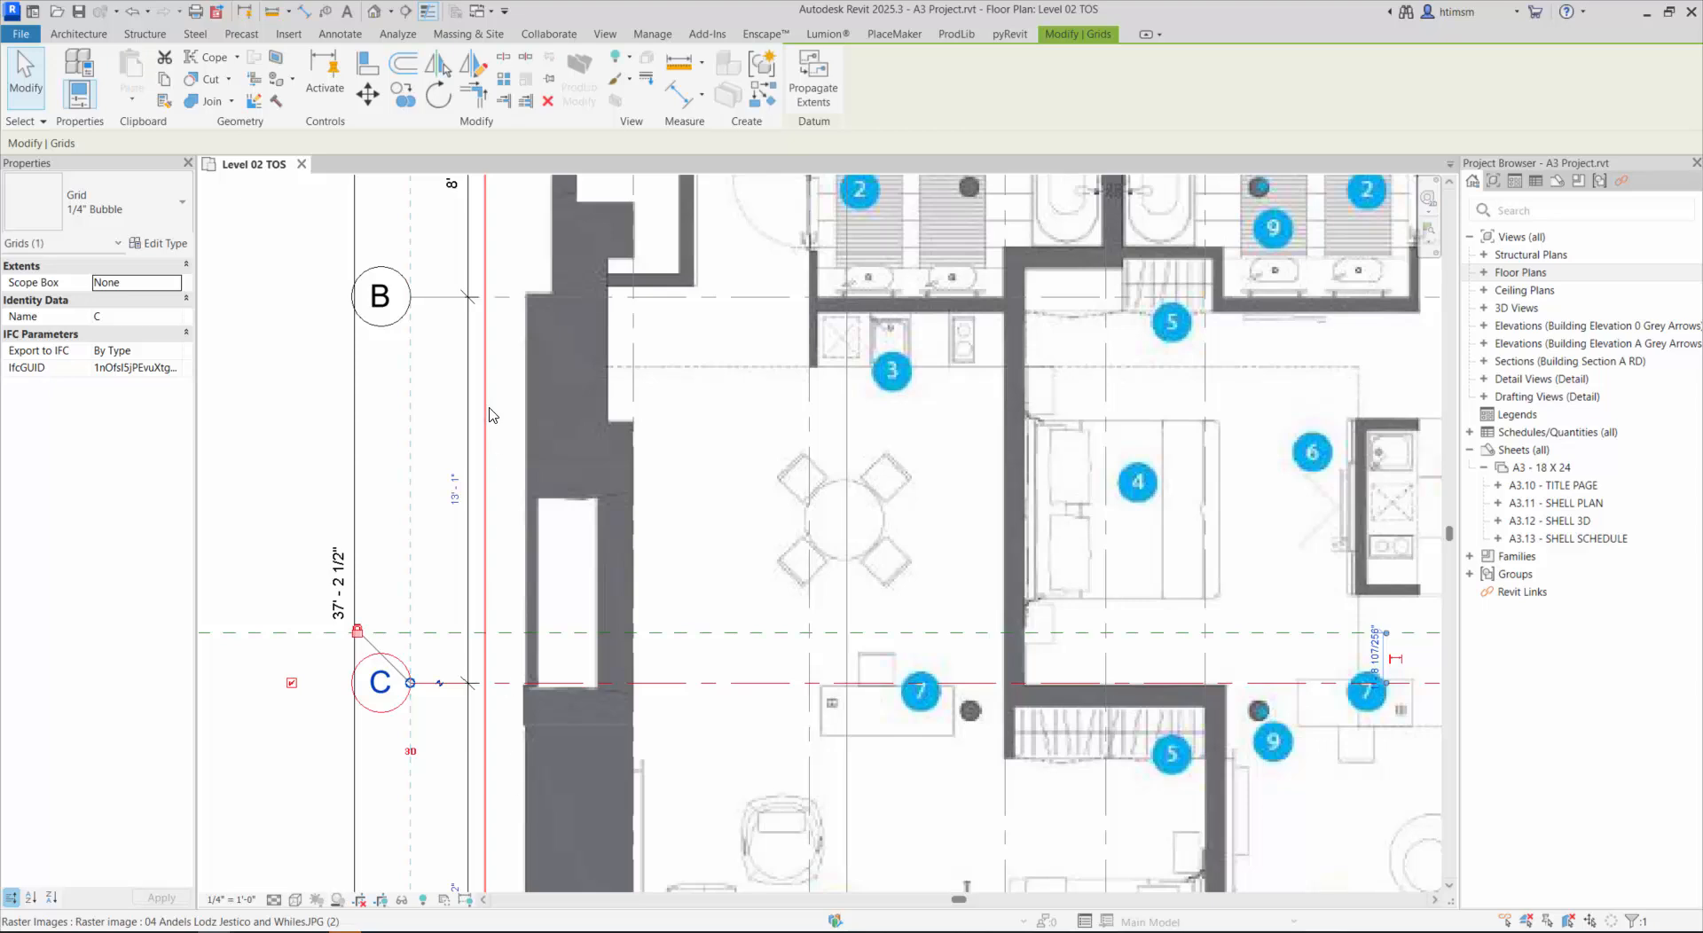
pyautogui.scroll(-4, 483, 809)
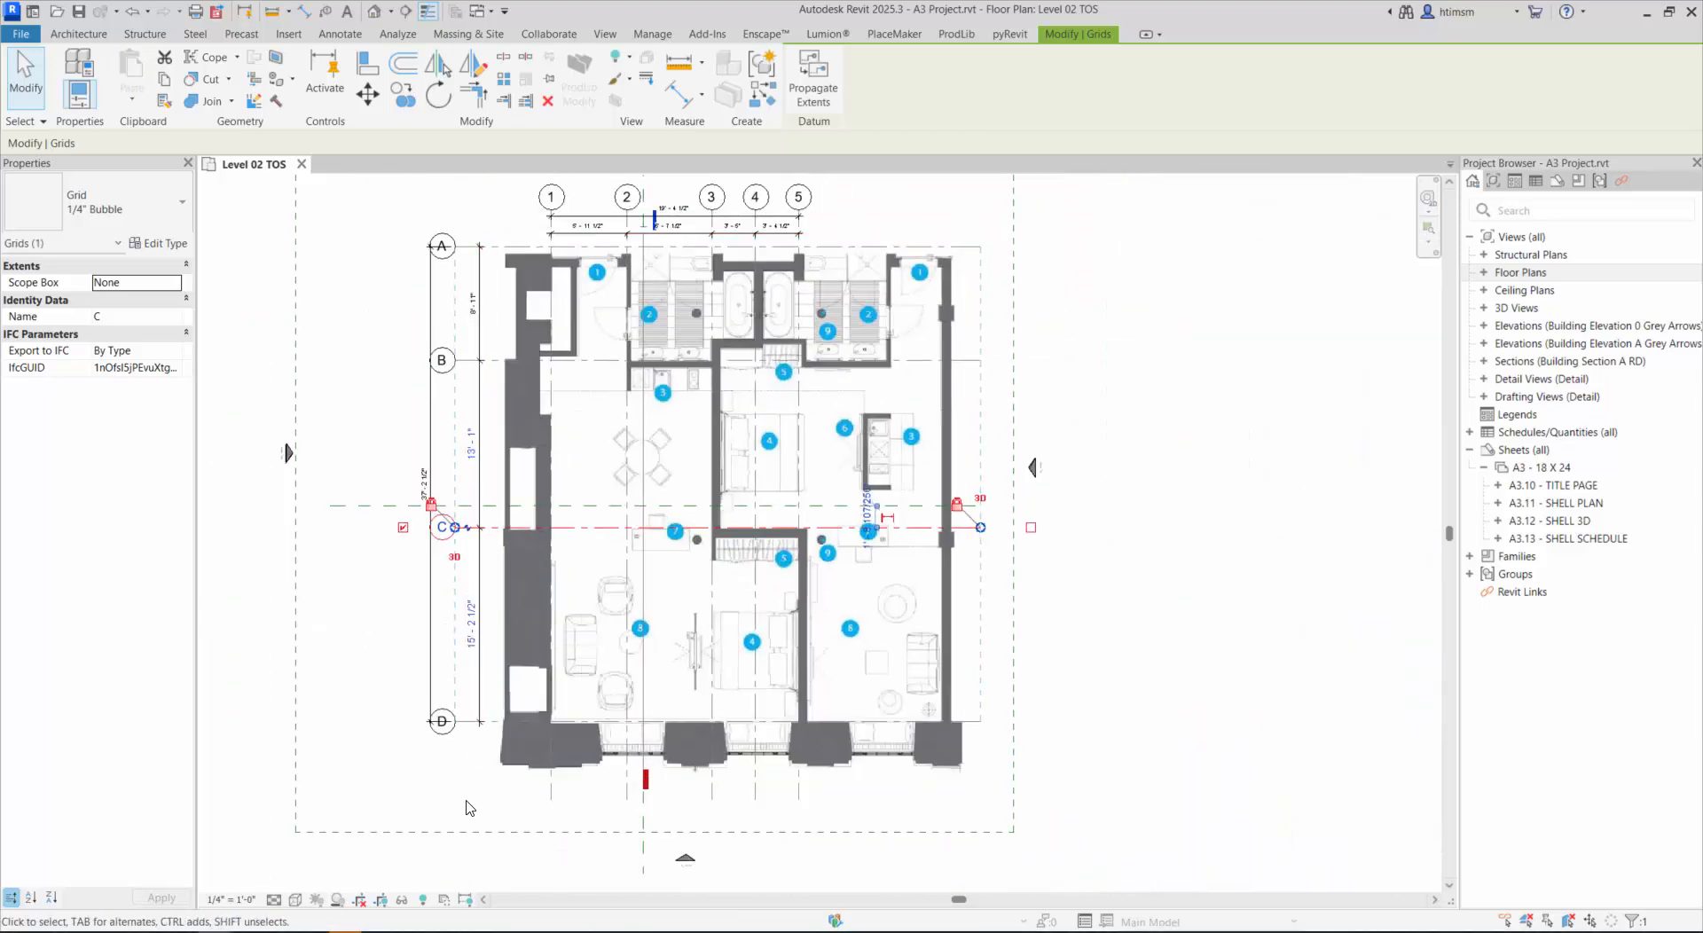